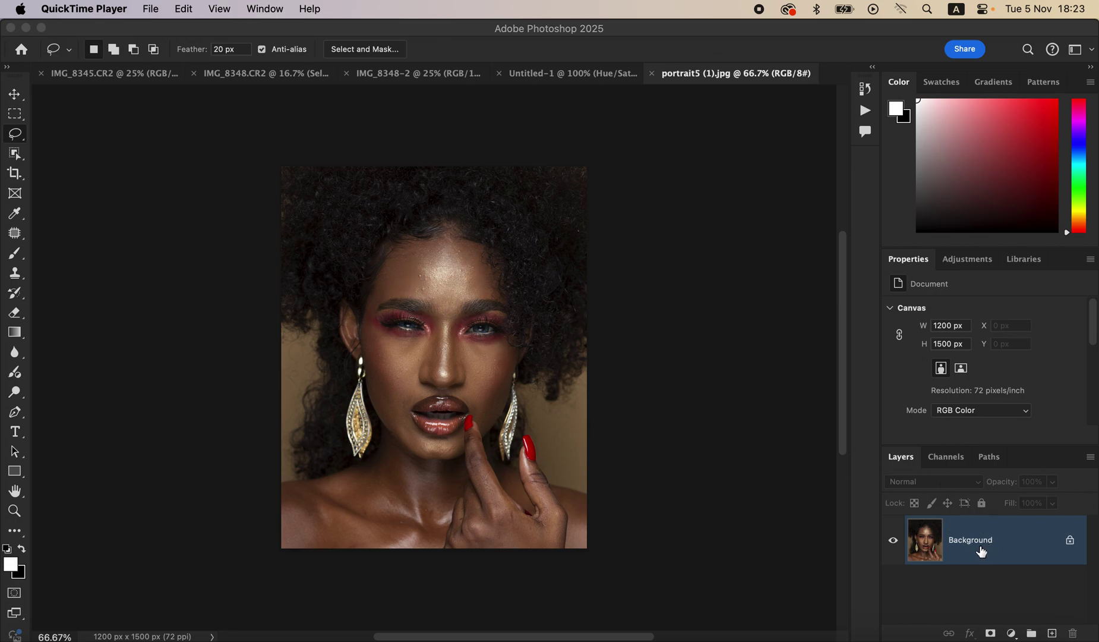
Duplicate the Background layer twice.
drag(981, 552, 980, 546)
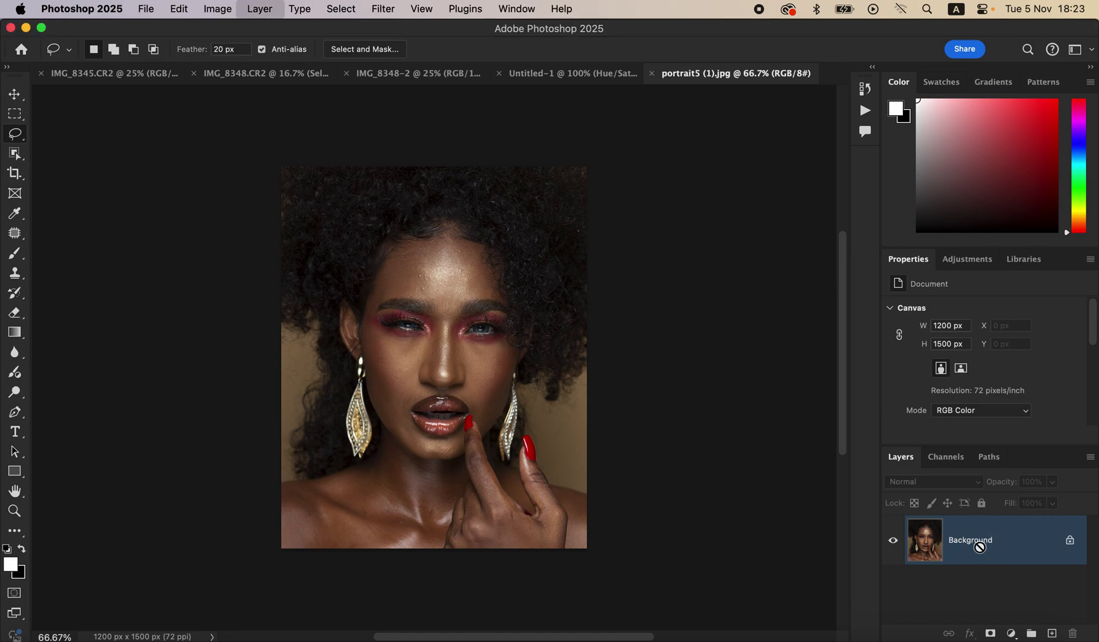
key(super+j)
key(super+j)
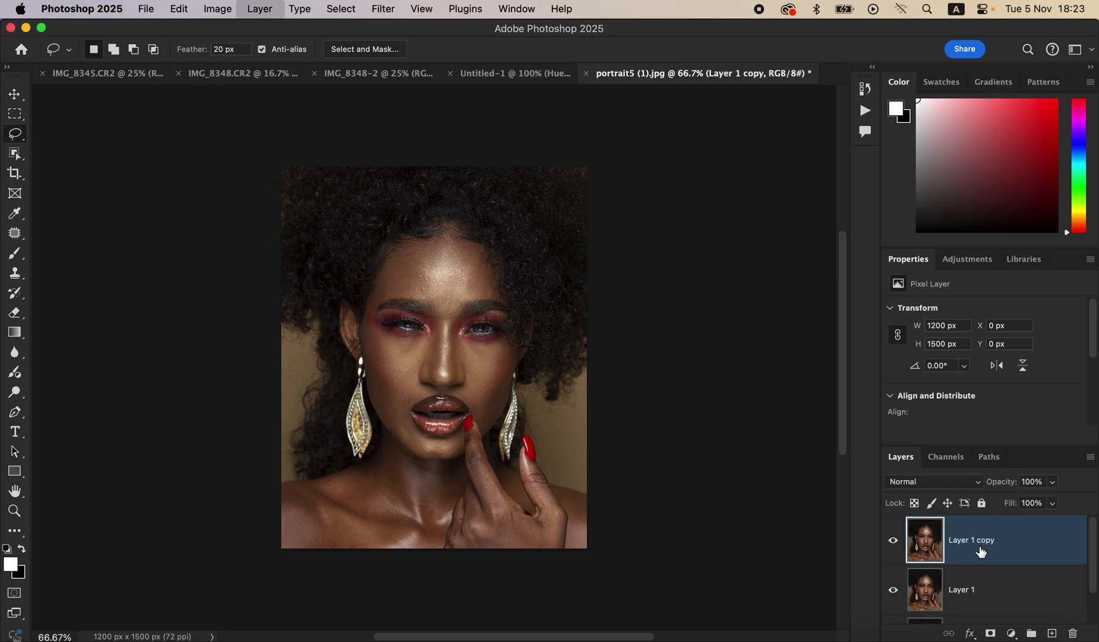
Rename the lower duplicate layer "low fre" and the upper duplicate "high freq".
double_click(967, 590)
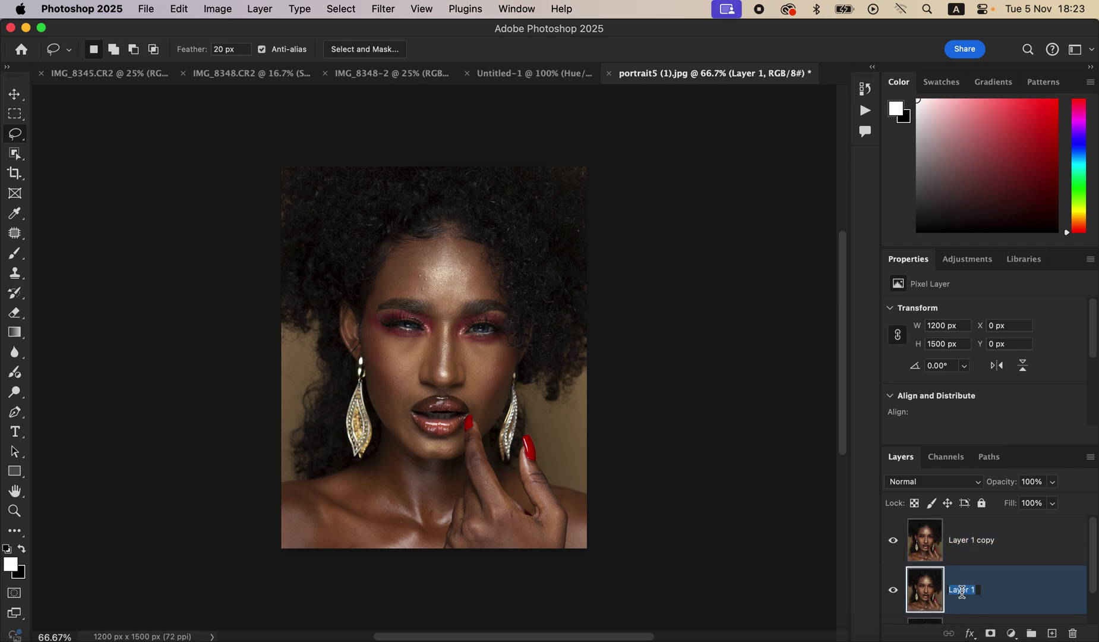
text(low fre)
key(Return)
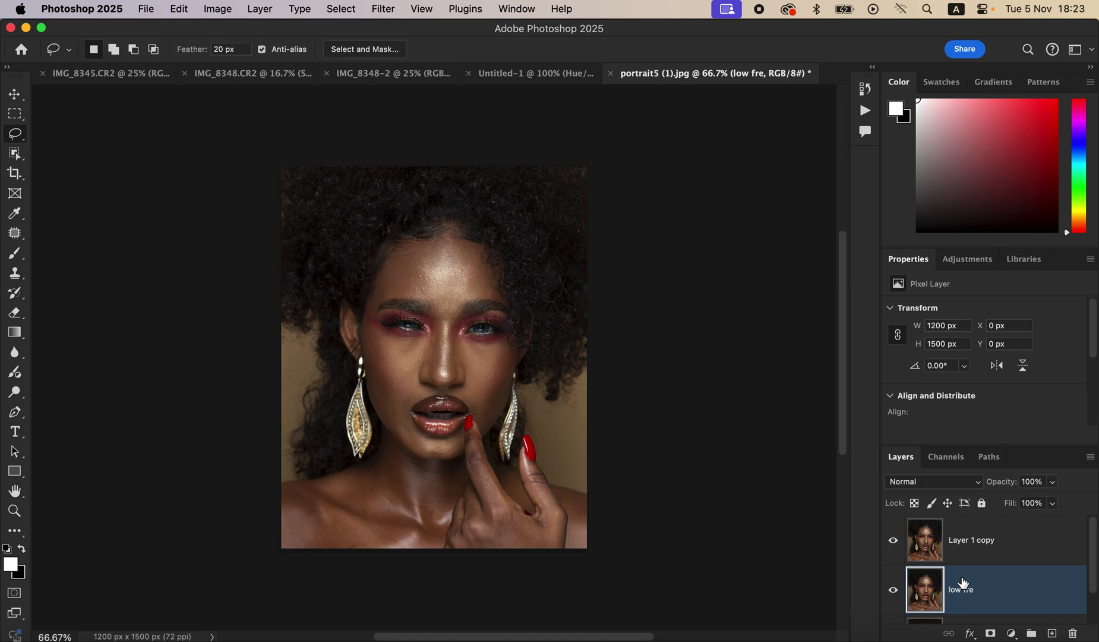
double_click(964, 538)
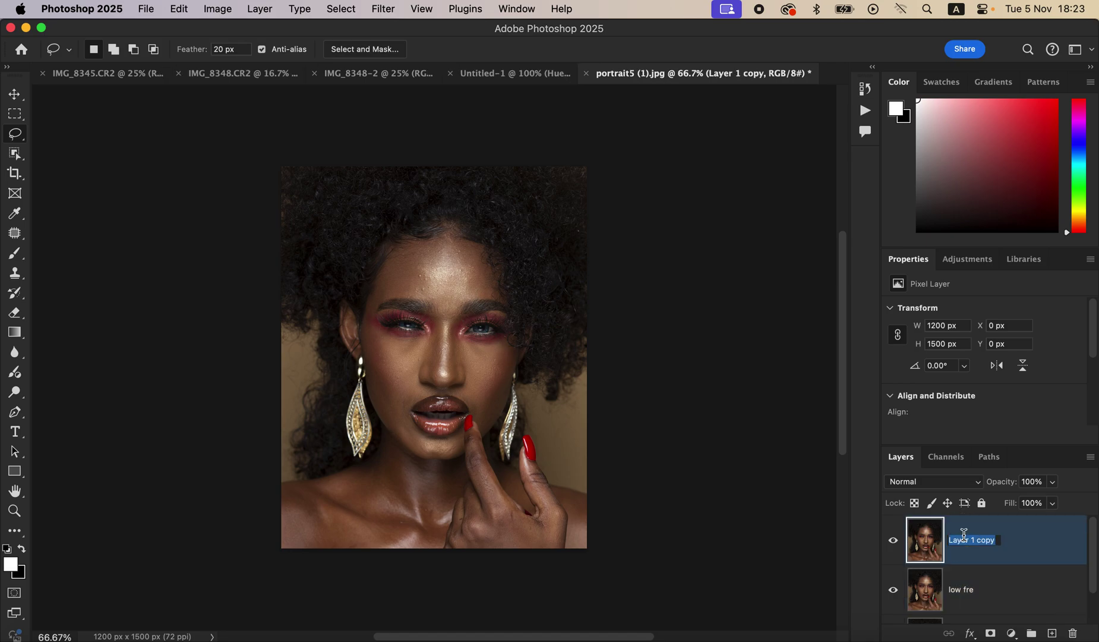
text(high freq)
key(Return)
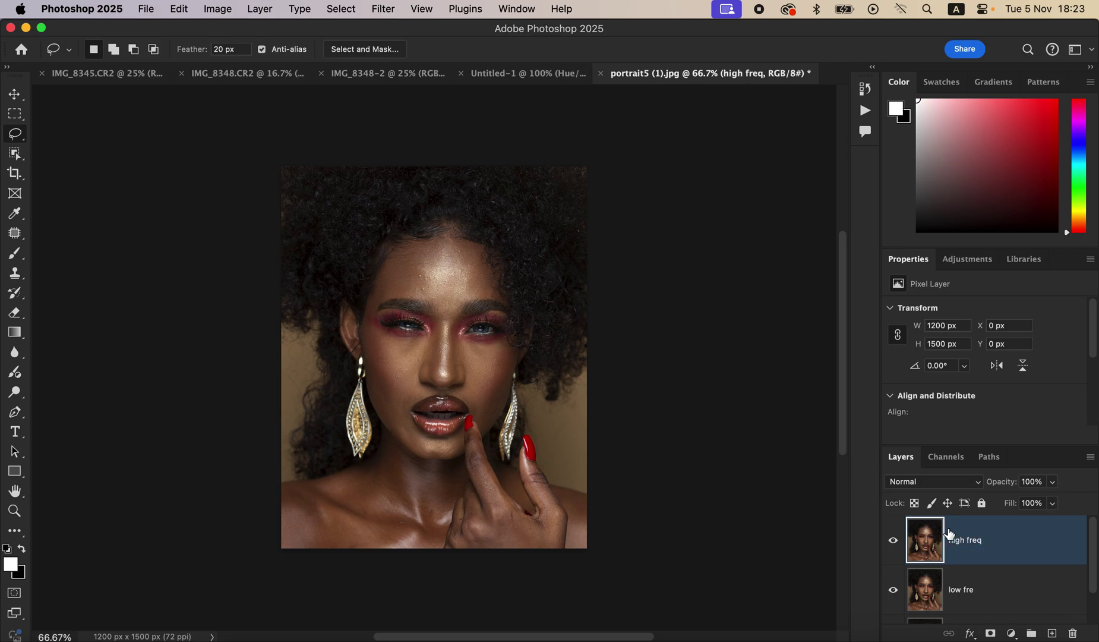
Hide the high freq layer and apply a Gaussian Blur with a 5.6-pixel radius to the low fre layer.
click(894, 542)
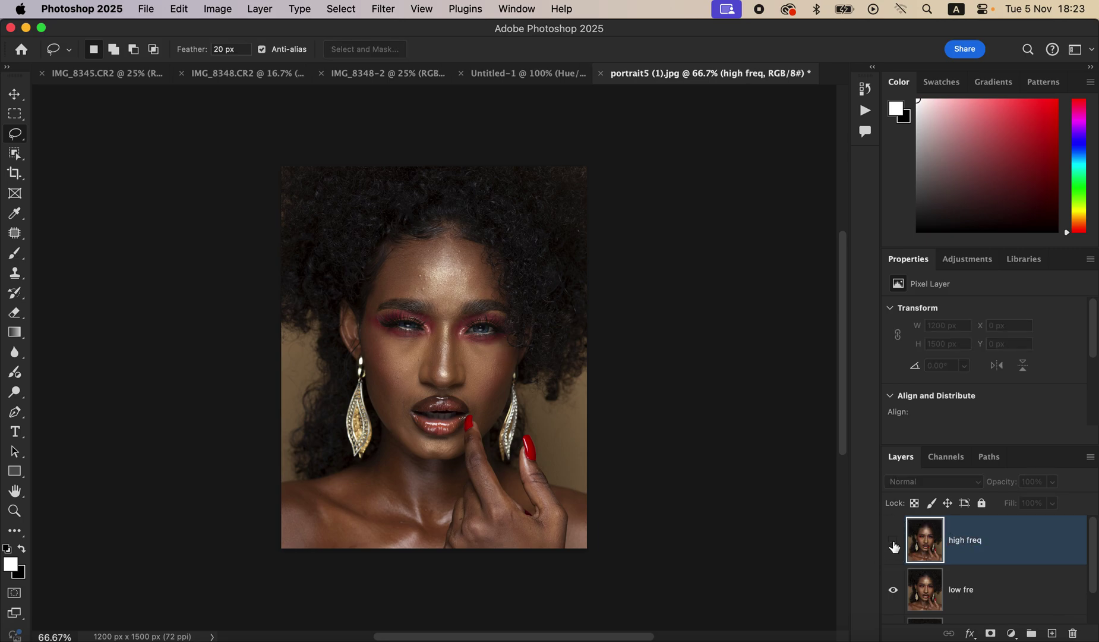
click(991, 597)
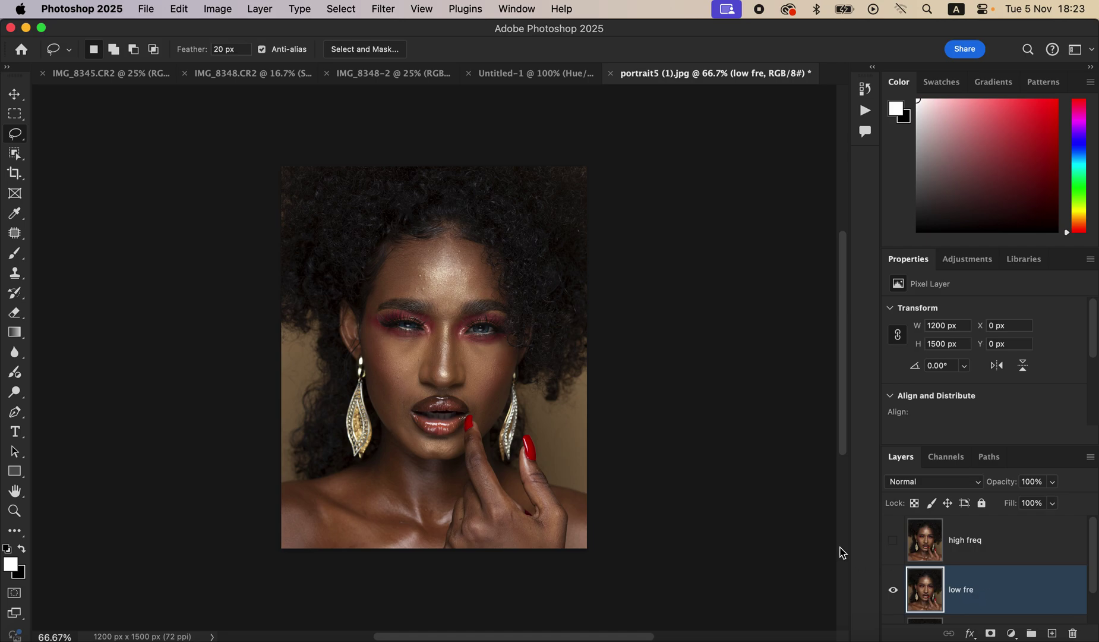
click(380, 9)
mouse_move(427, 241)
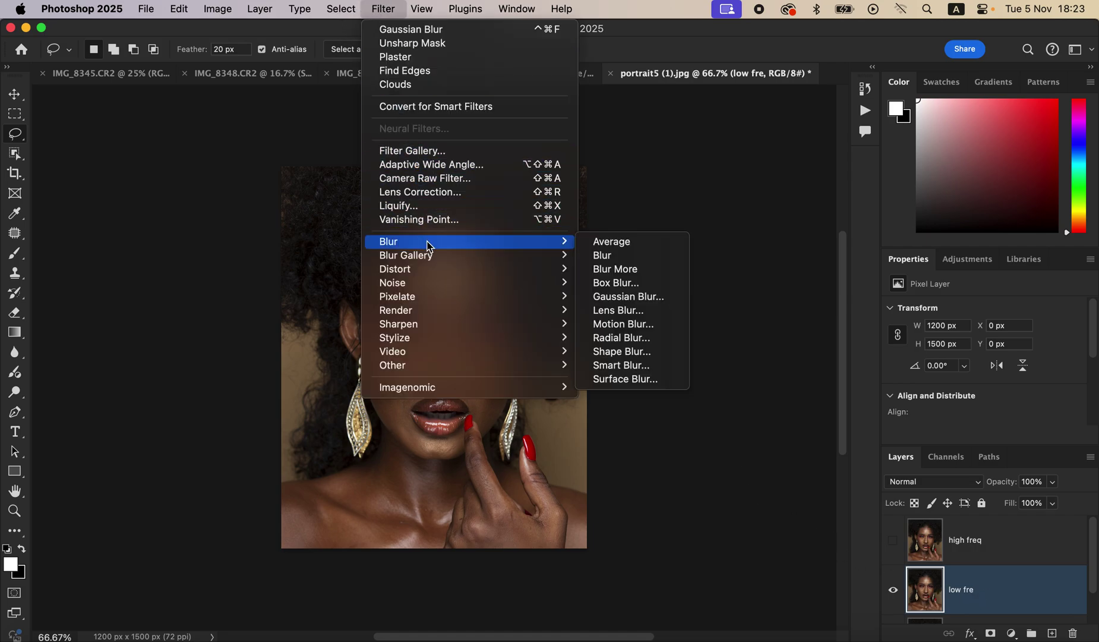
click(665, 298)
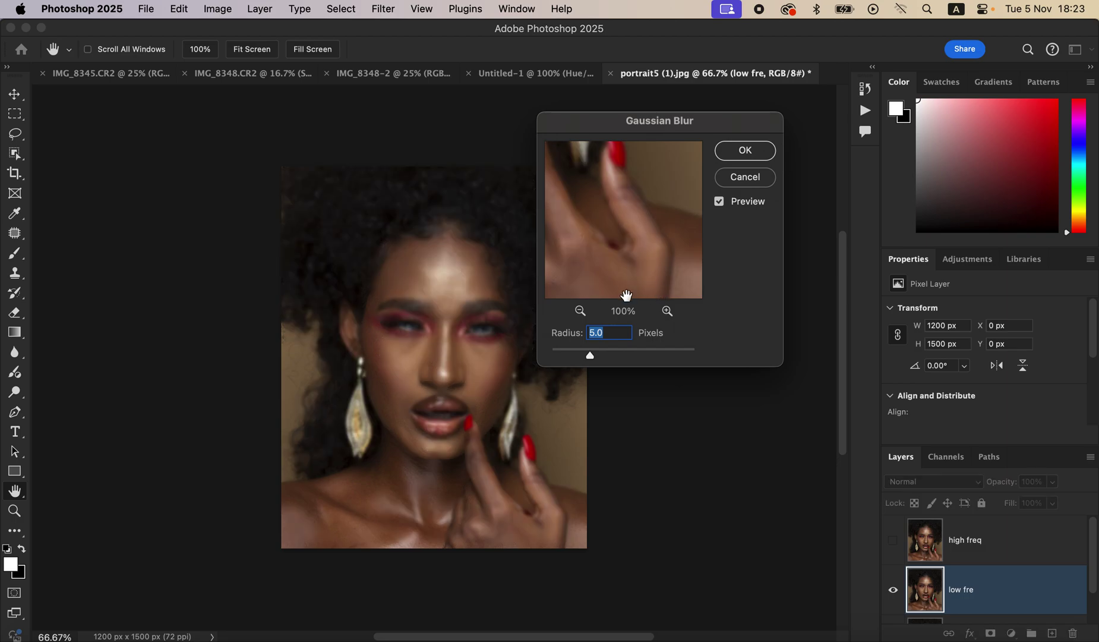
drag(582, 355, 551, 355)
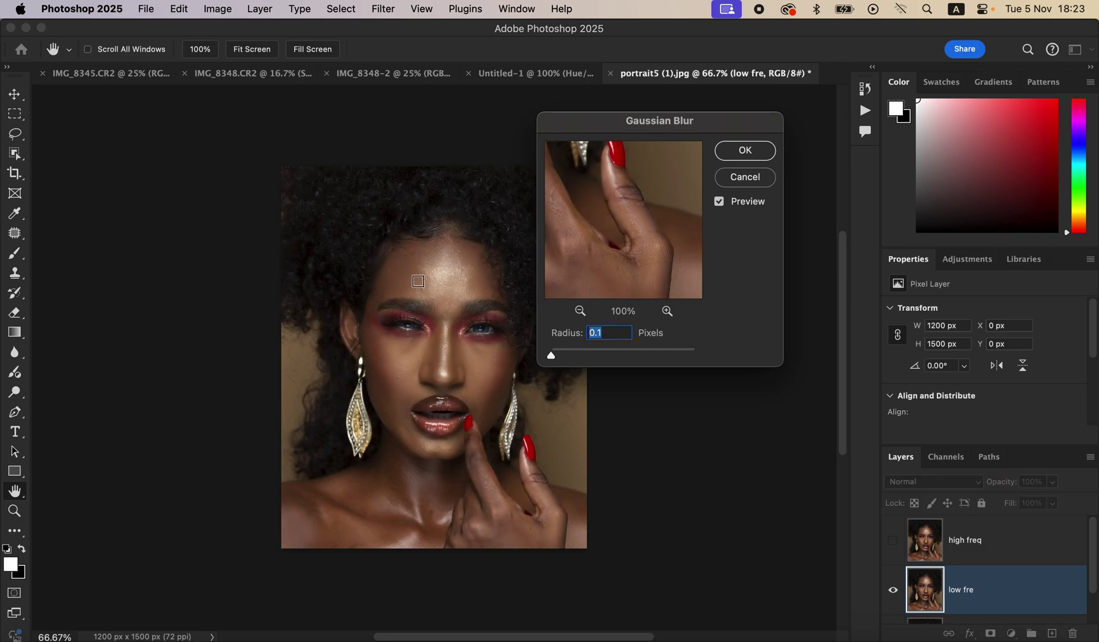
click(423, 279)
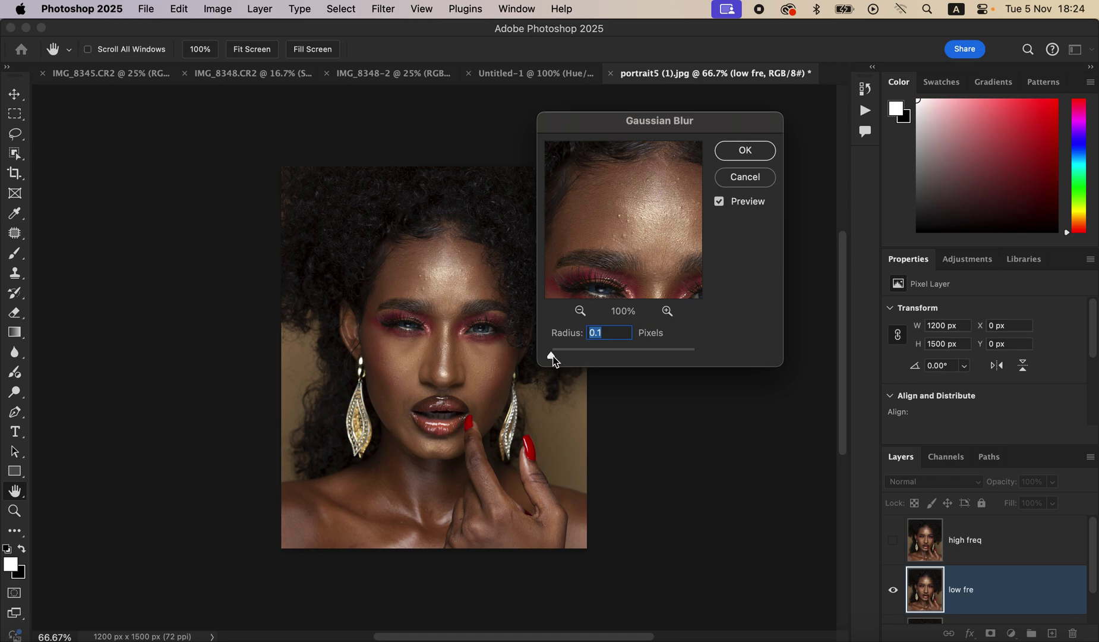
drag(552, 358, 588, 363)
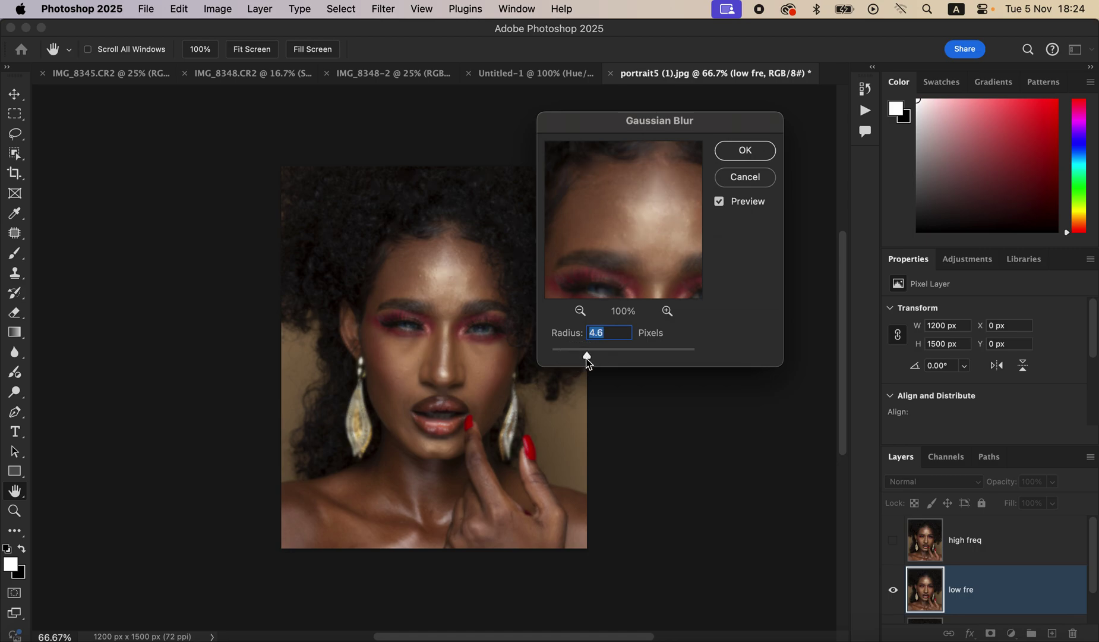
drag(587, 357, 592, 361)
drag(643, 228, 638, 214)
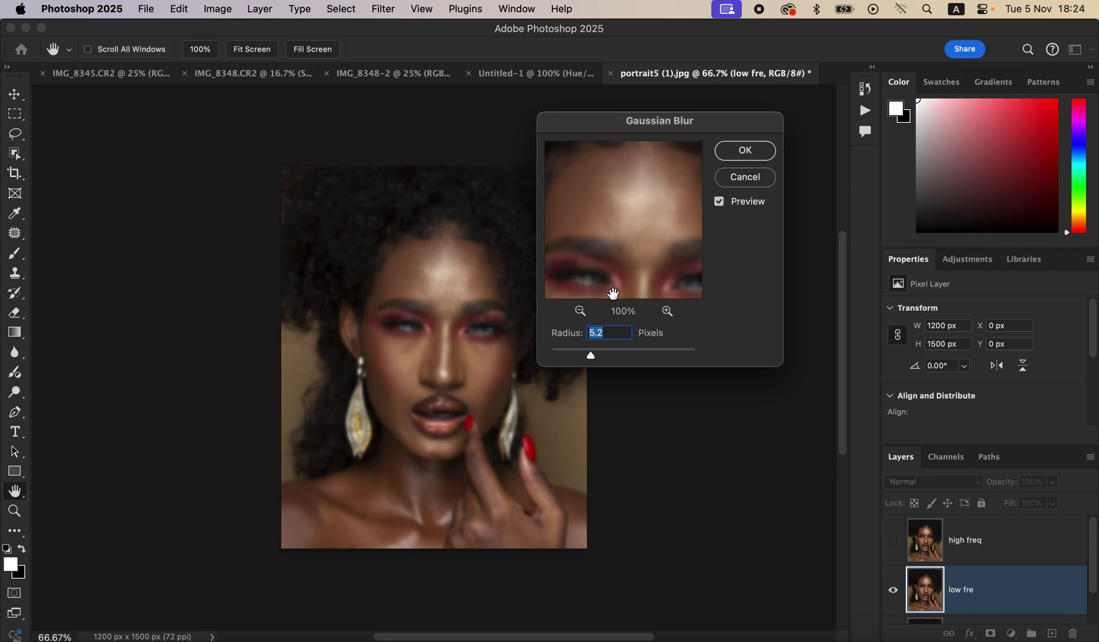
drag(591, 356, 592, 355)
drag(635, 229, 639, 202)
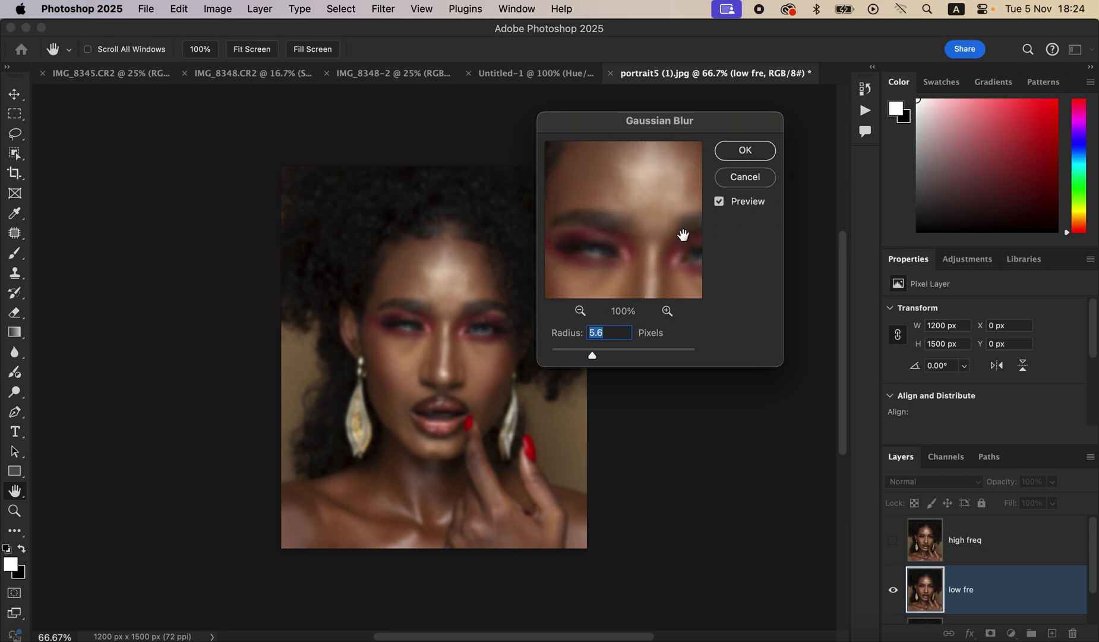
click(747, 152)
key(l)
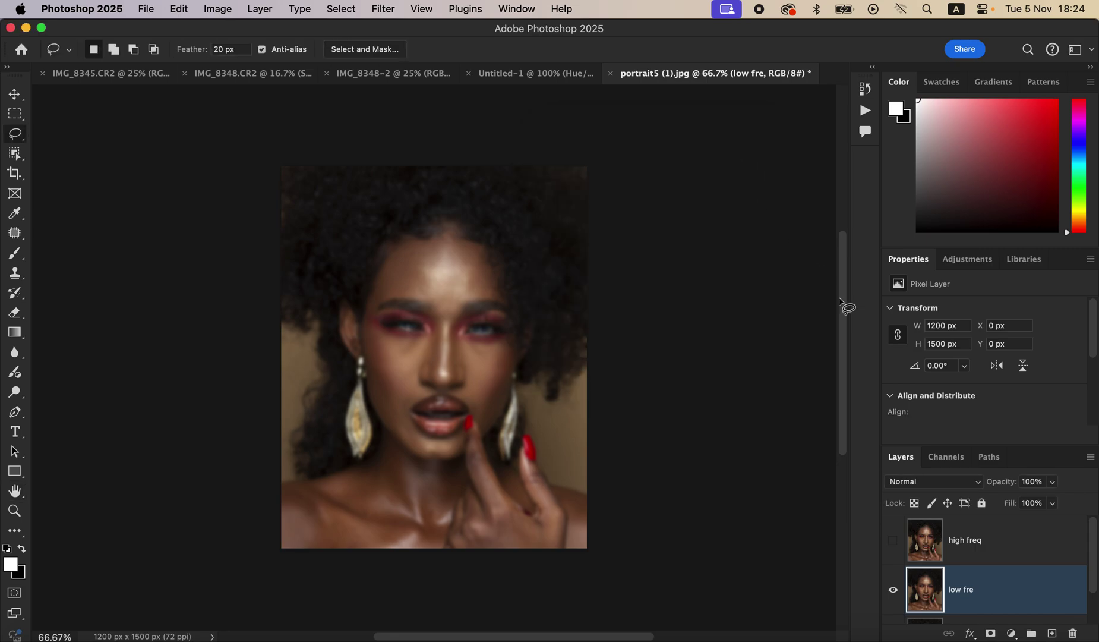
Show the high freq layer and start Apply Image on it, using the low fre layer's RGB channel as source.
click(986, 555)
click(893, 545)
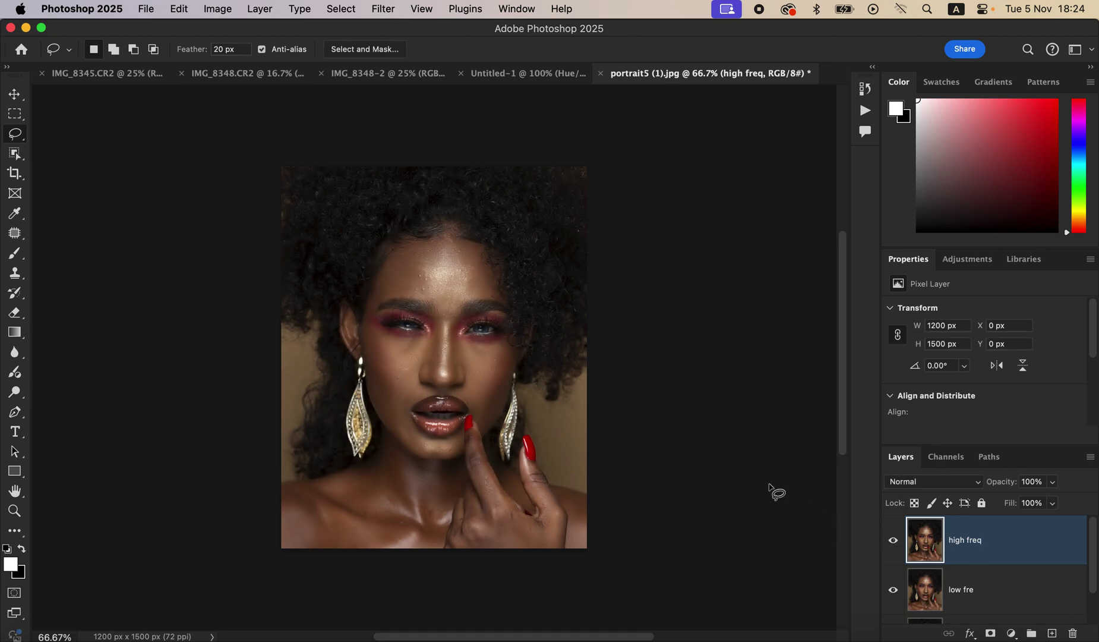
click(218, 8)
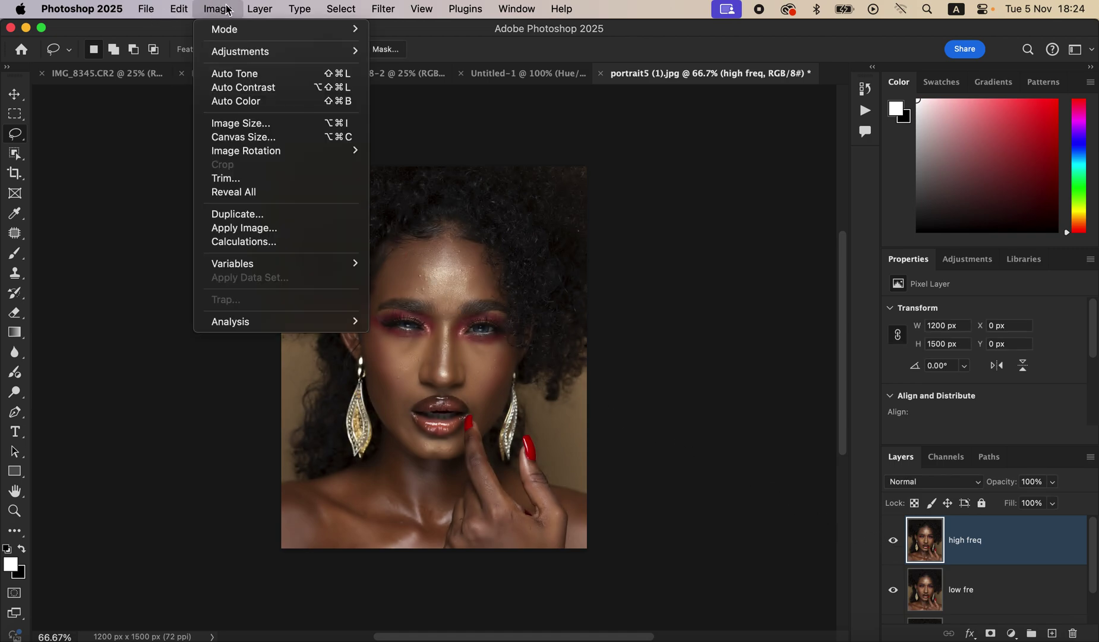
click(260, 232)
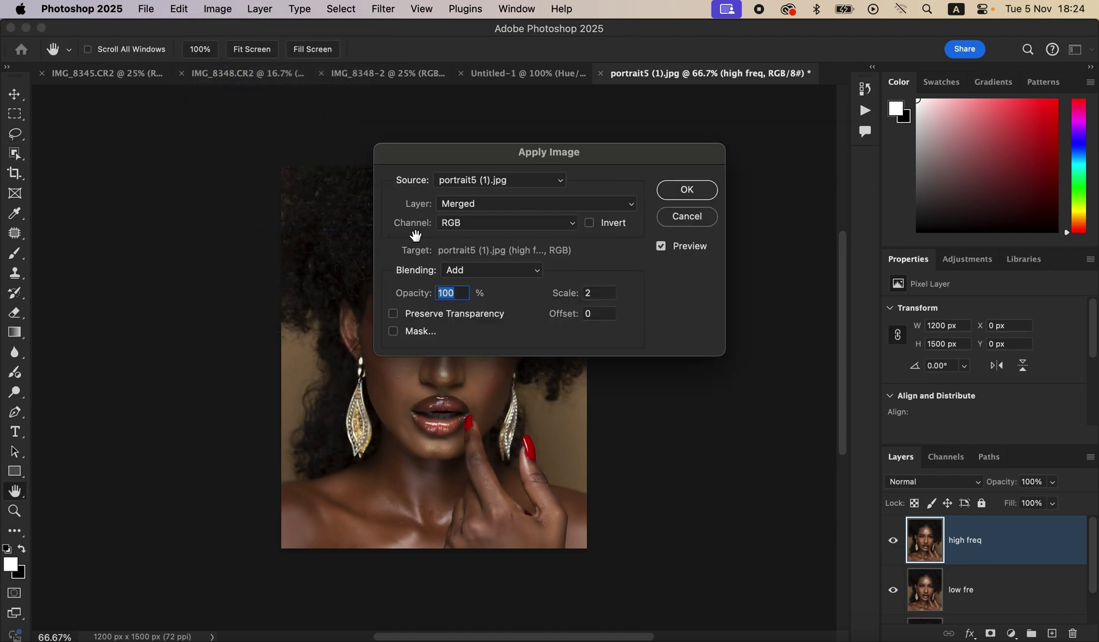
drag(553, 153, 616, 136)
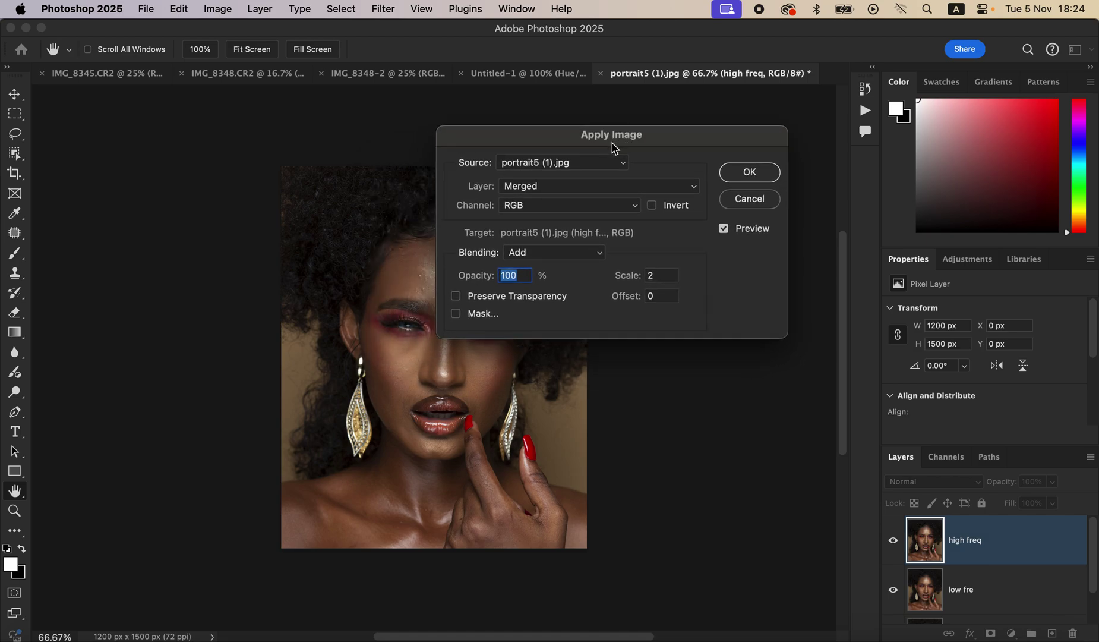
click(546, 188)
click(550, 228)
click(537, 213)
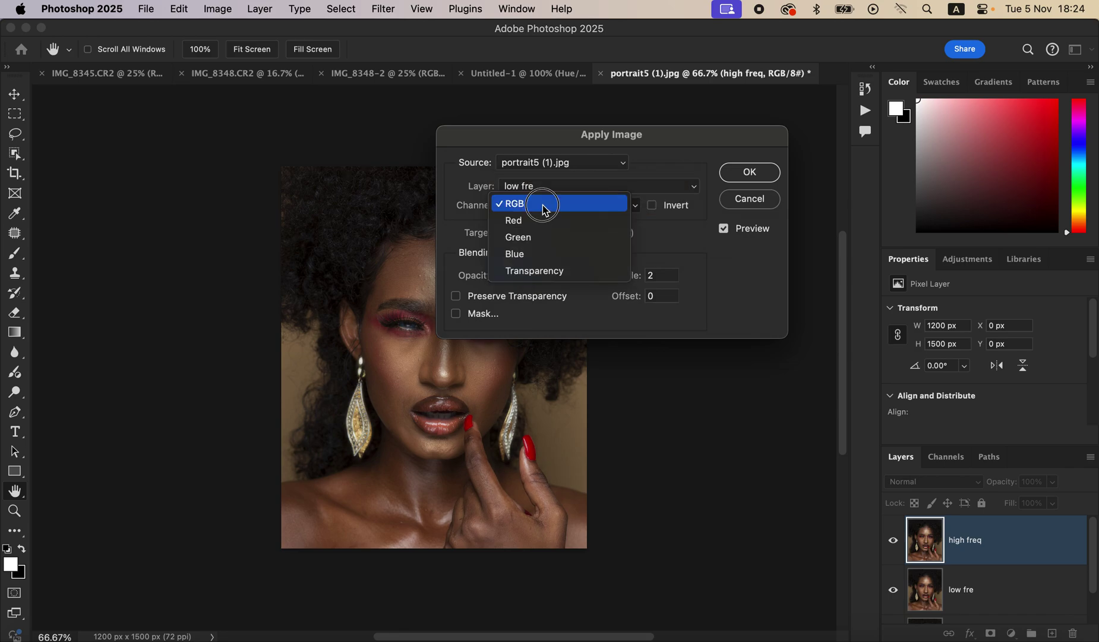
click(545, 208)
Set the Apply Image blending to Subtract with scale 2 and offset 128, and apply it to the high freq layer.
click(545, 265)
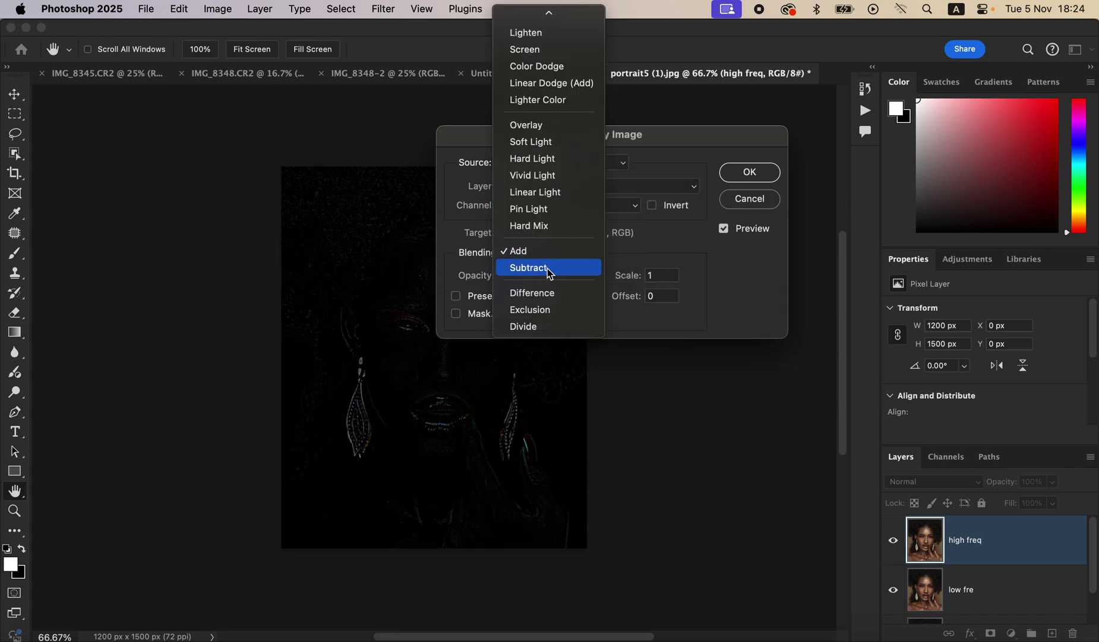
click(546, 267)
double_click(668, 275)
text(2)
key(Tab)
text(1)
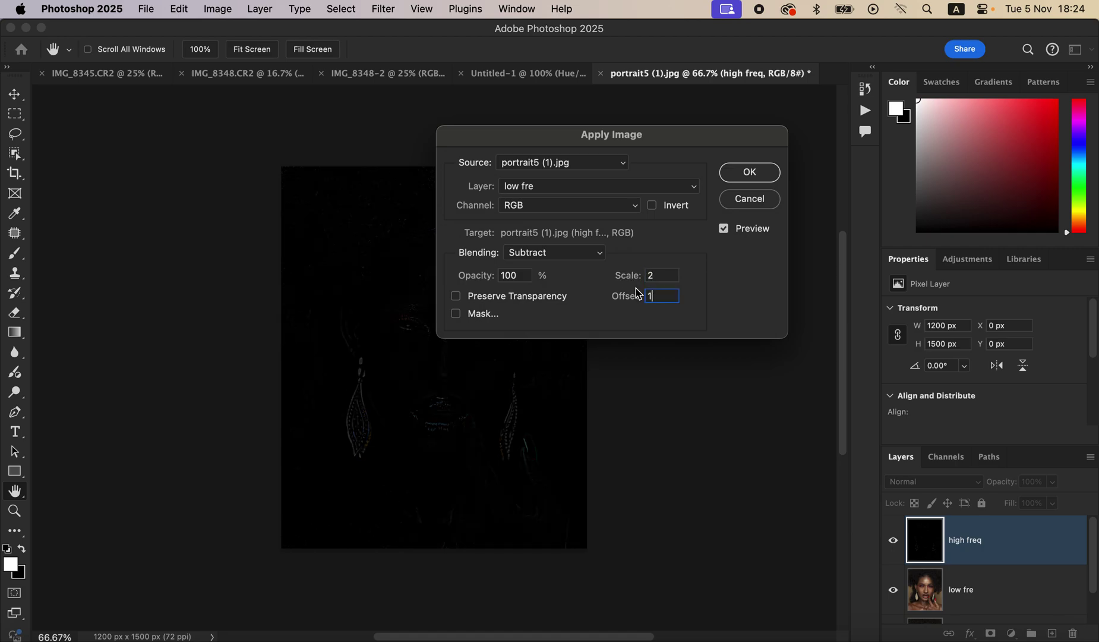
text(28)
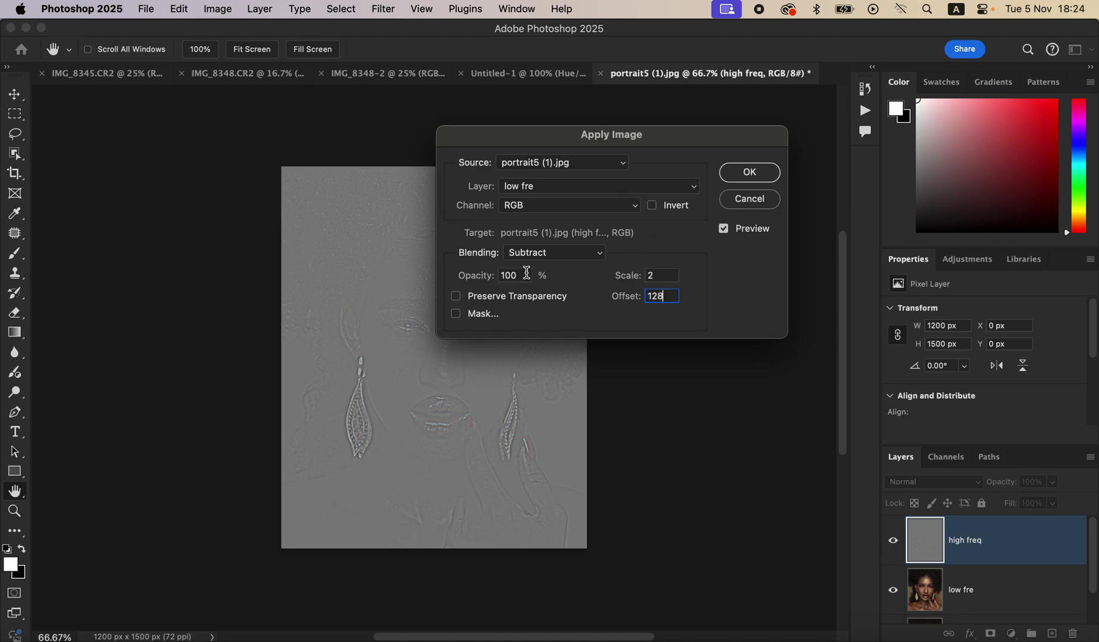
click(750, 173)
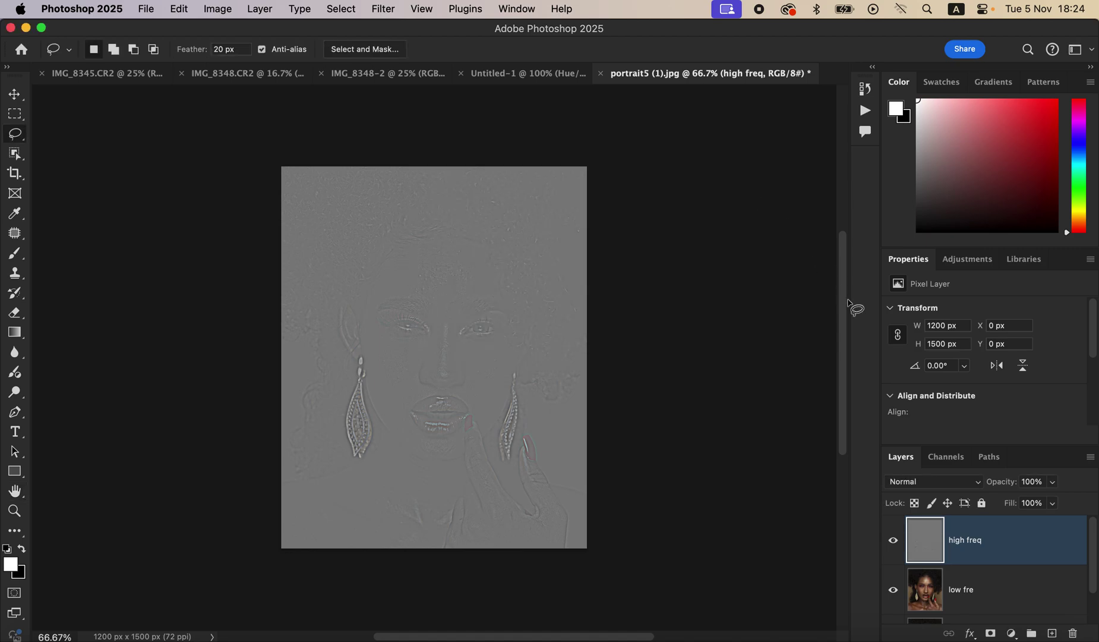
Change the high freq layer's blend mode to Linear Light.
click(951, 482)
mouse_move(939, 632)
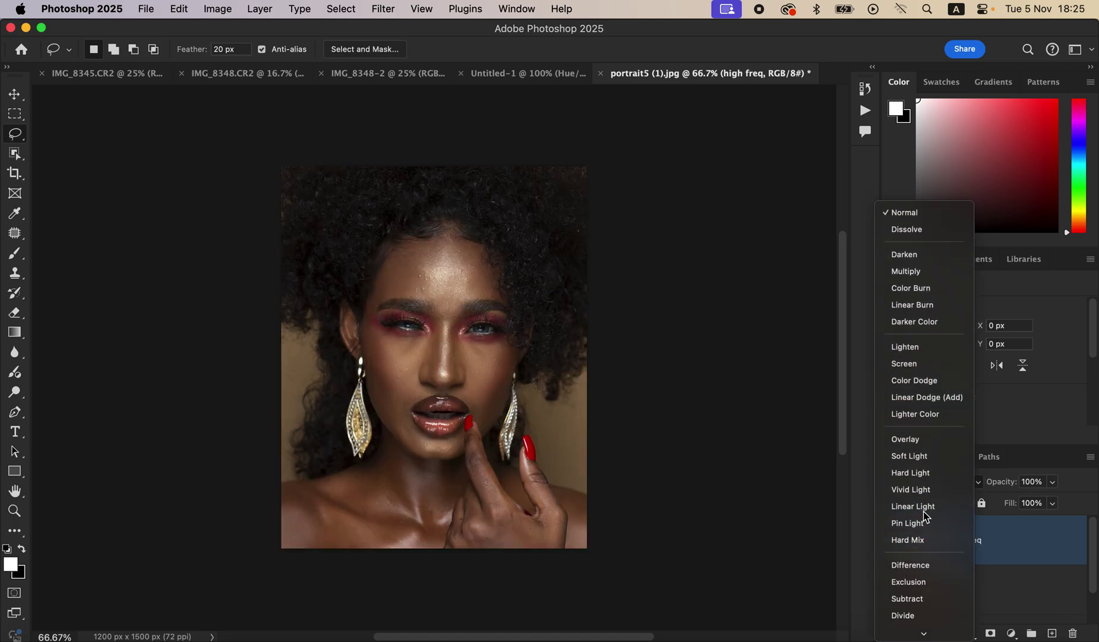
click(924, 511)
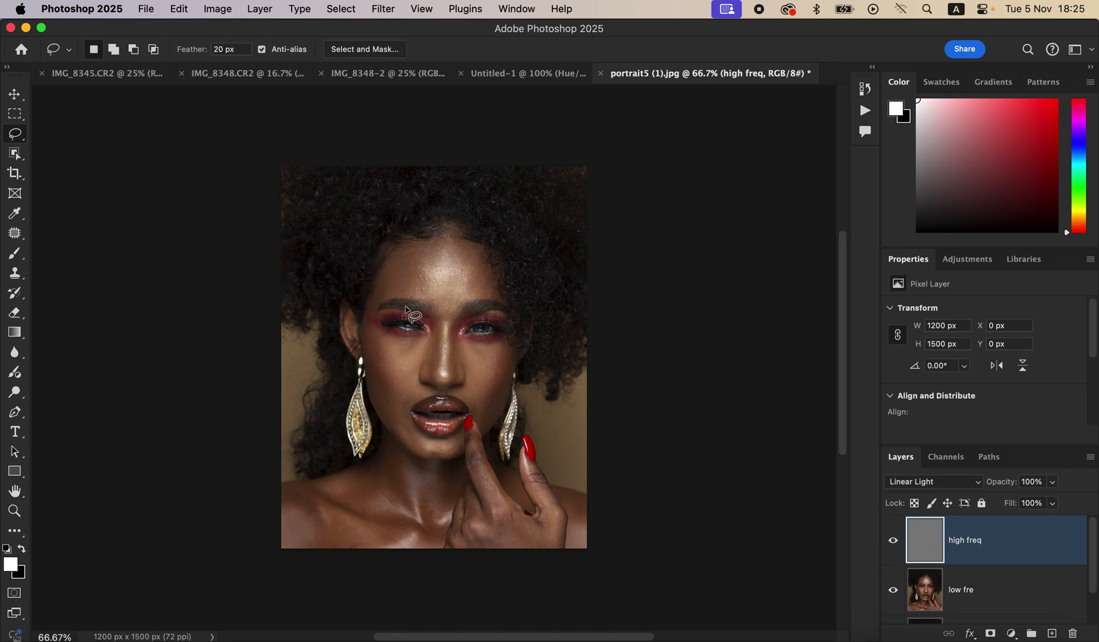
Group the high freq and low fre layers, and expand the group to show both layers.
shift+click(1024, 591)
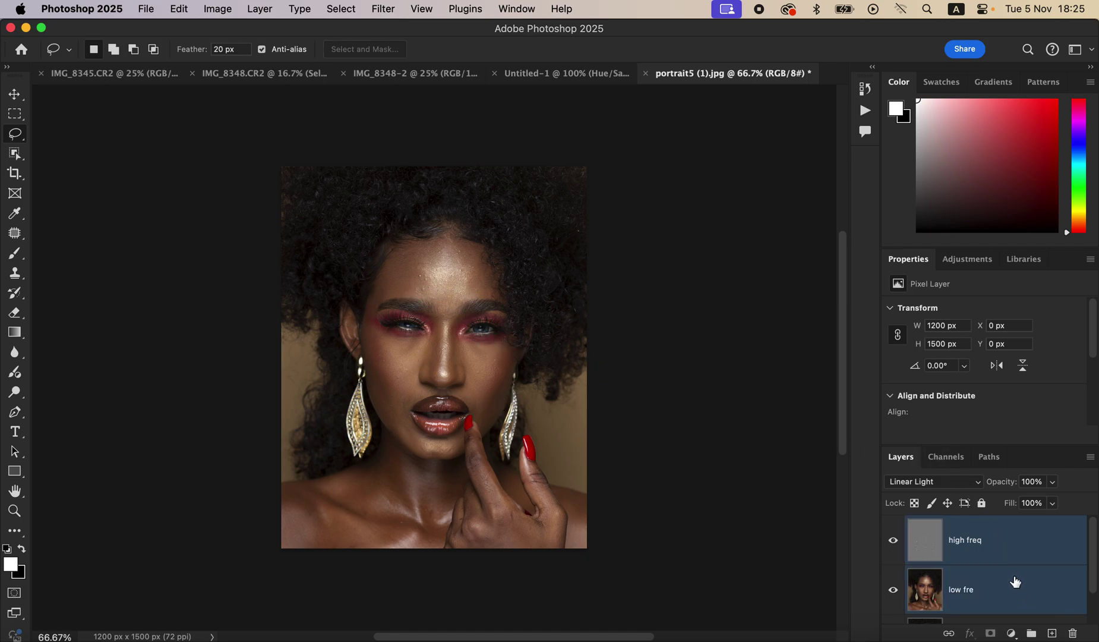
drag(1023, 562, 1036, 636)
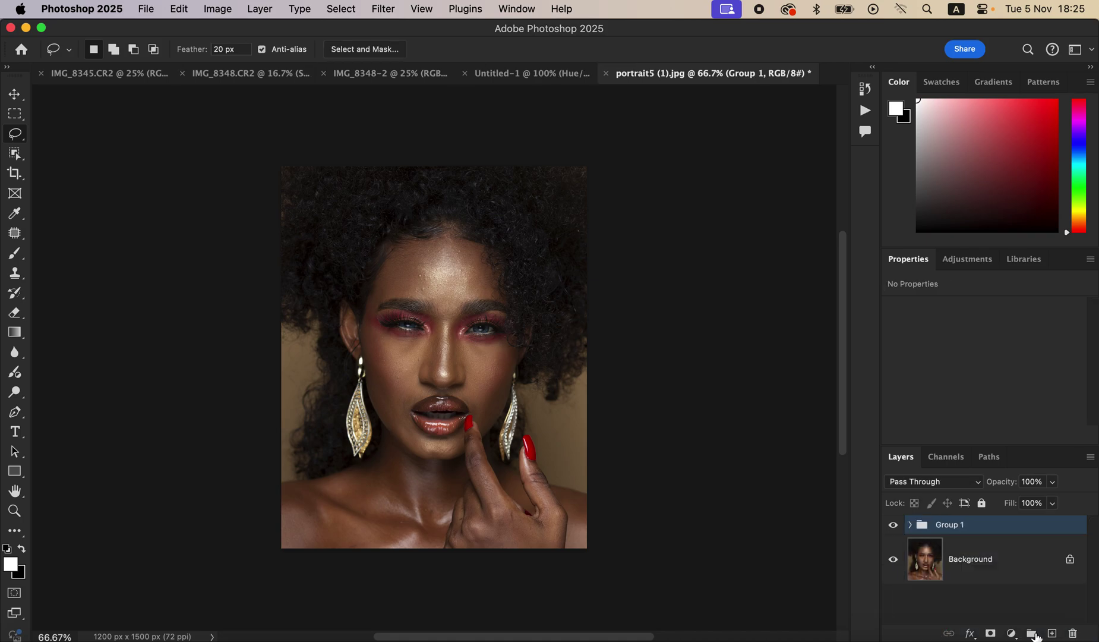
click(912, 527)
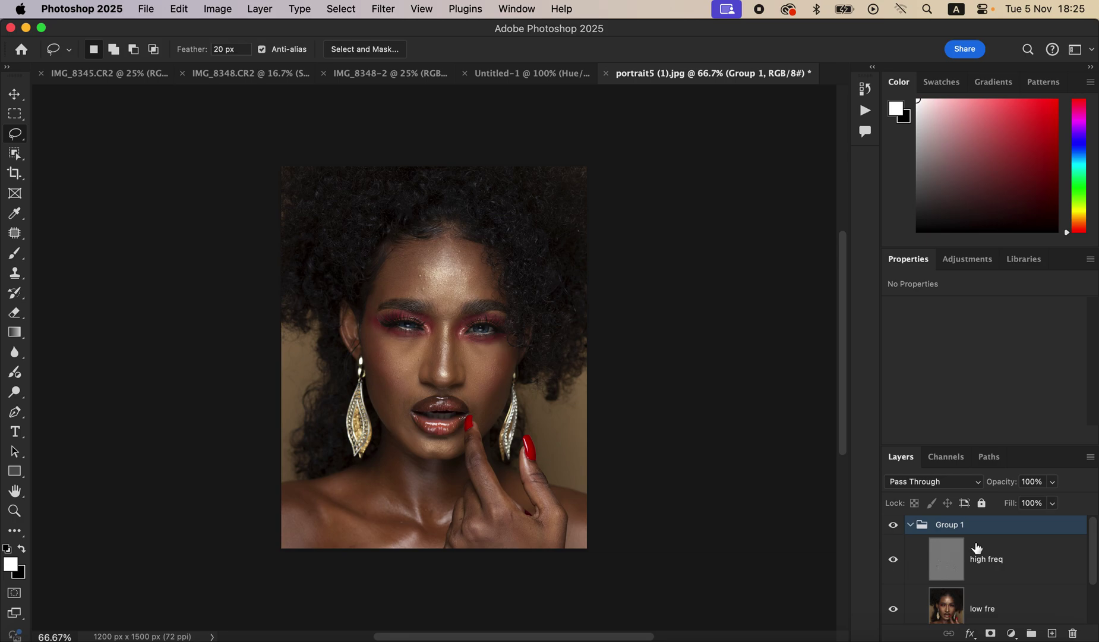
scroll(1094, 555, down, 1)
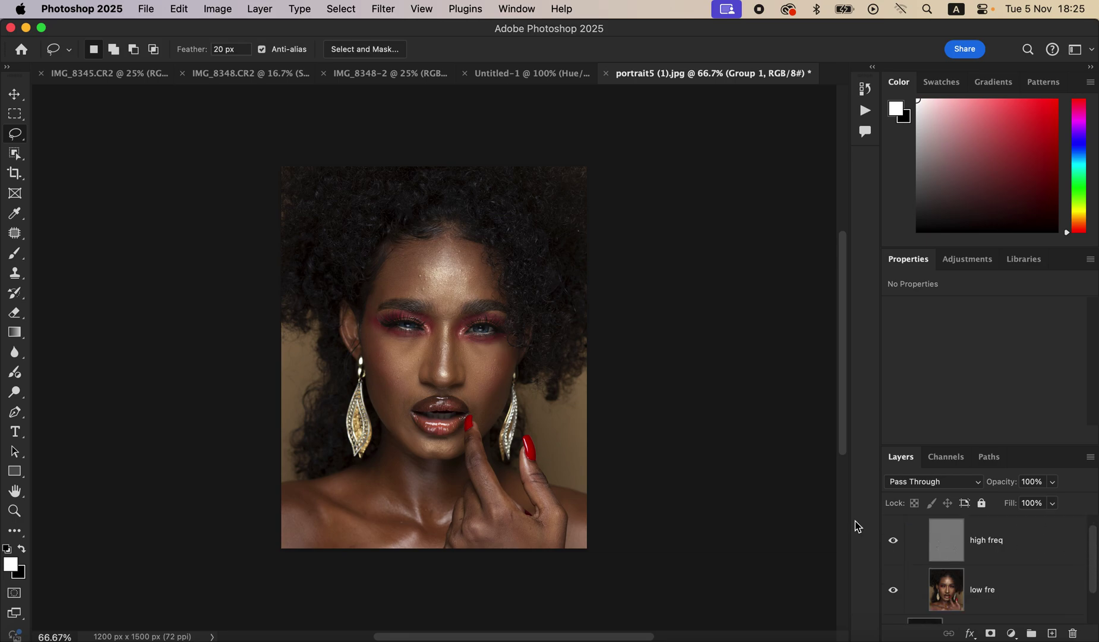
Activate the Mixer Brush tool and clean the brush so that it carries no loaded color.
click(16, 255)
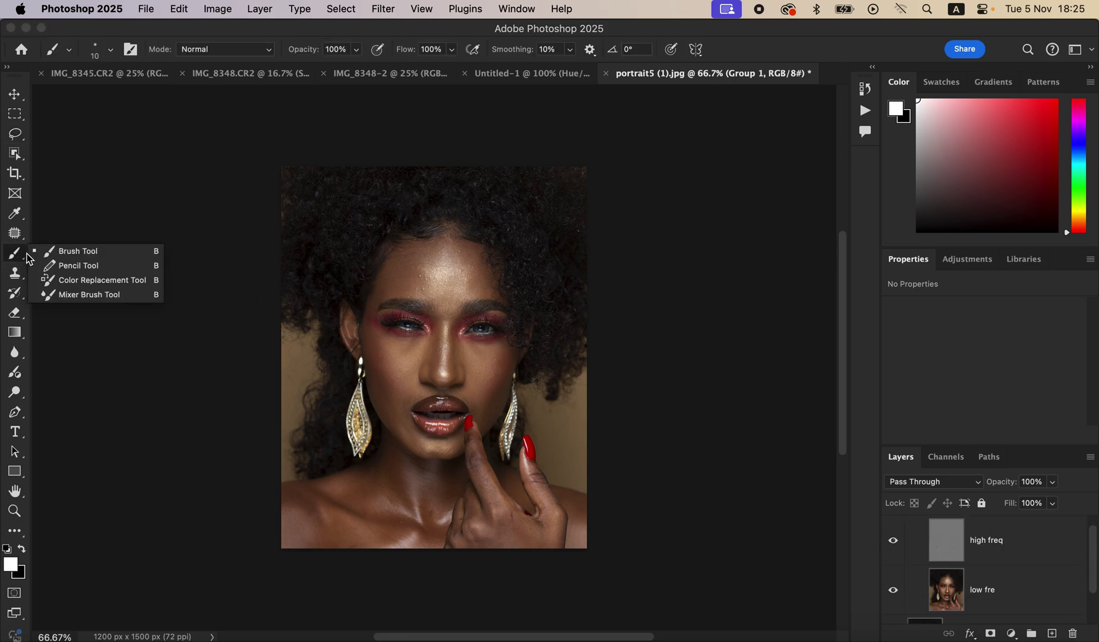
click(83, 296)
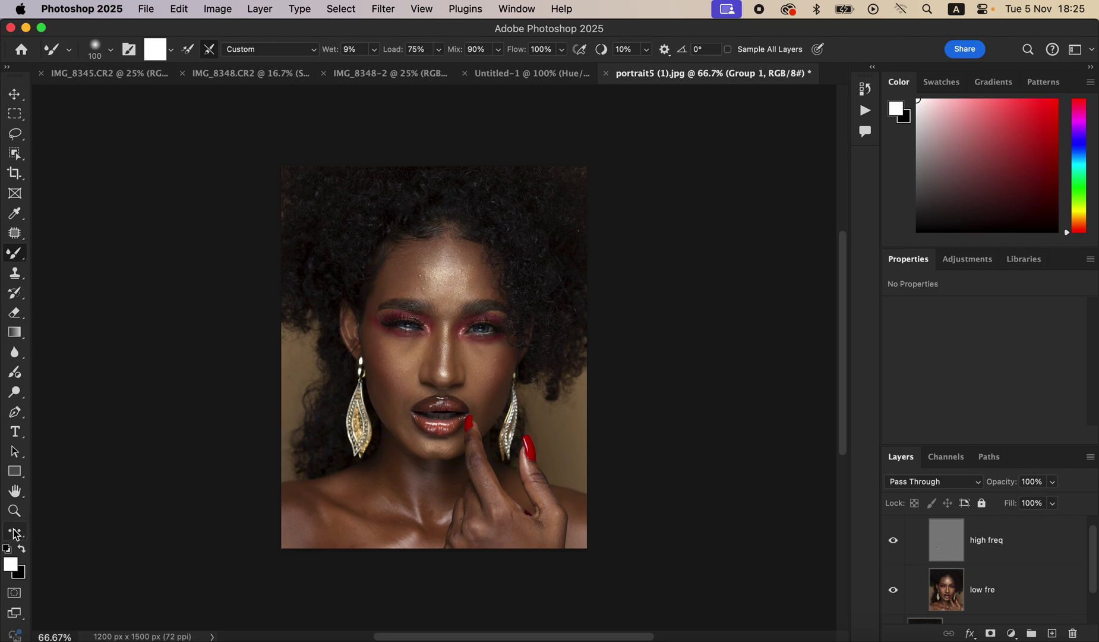
click(170, 51)
click(173, 83)
Hide the high freq layer and make the low fre layer active, with the portrait shown at 100%.
click(893, 541)
click(1005, 591)
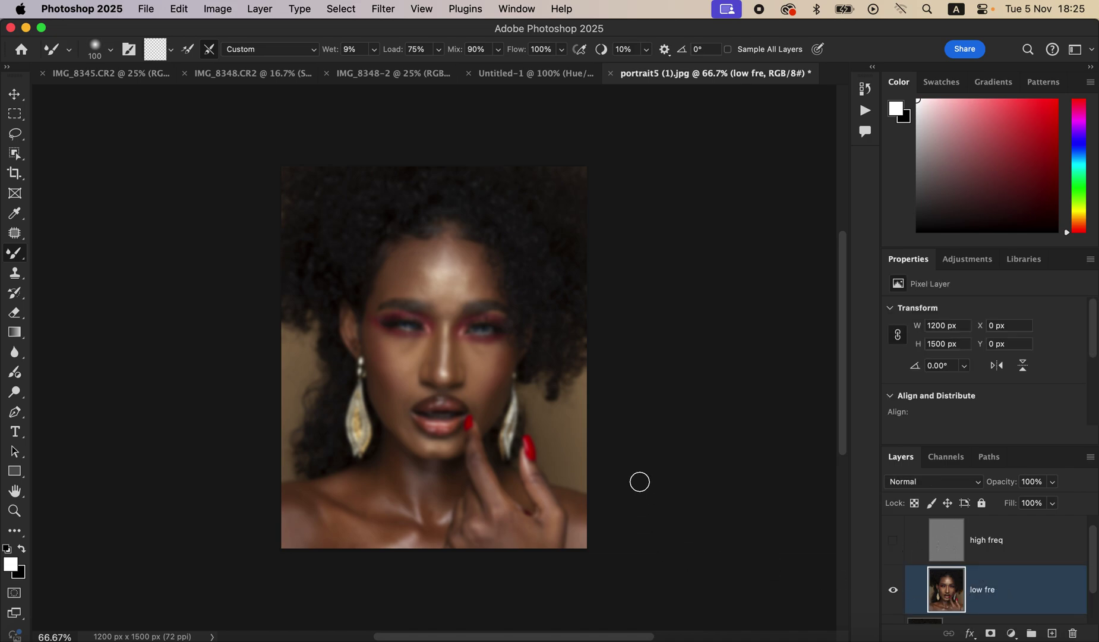
key(super+plus)
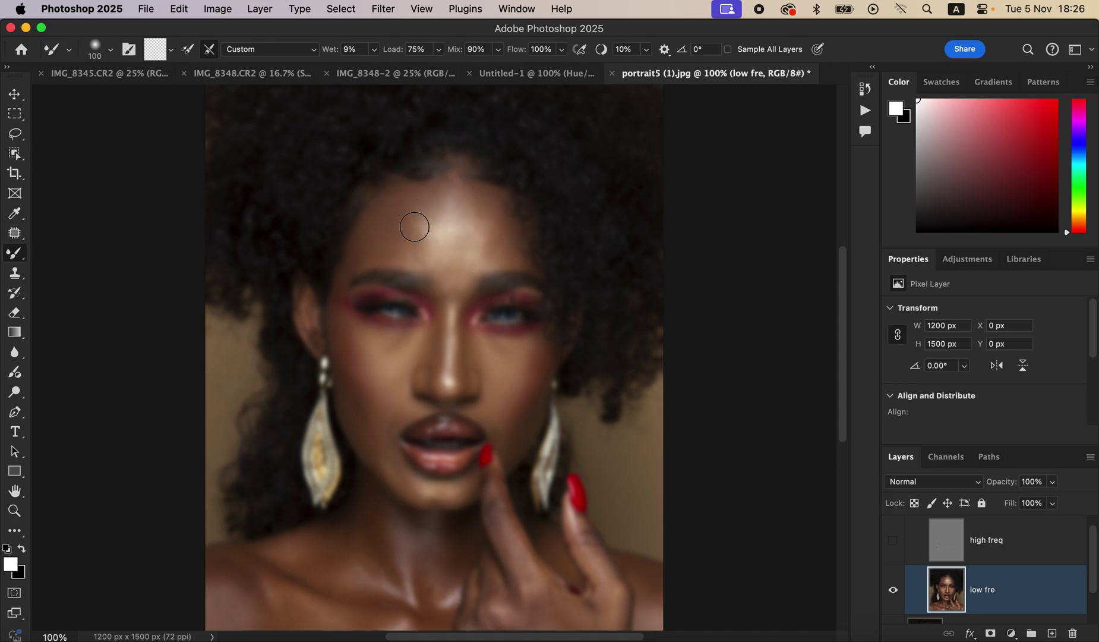
Smooth the tonal transitions across the forehead on the low fre layer with a Mixer Brush of about 90 px.
key(bracketright)
mouse_move(406, 215)
mouse_down()
mouse_move(408, 240)
mouse_move(424, 210)
mouse_up()
mouse_move(416, 233)
mouse_down()
mouse_move(413, 208)
mouse_move(397, 211)
mouse_move(363, 247)
mouse_move(401, 223)
mouse_move(417, 238)
mouse_move(428, 200)
mouse_up()
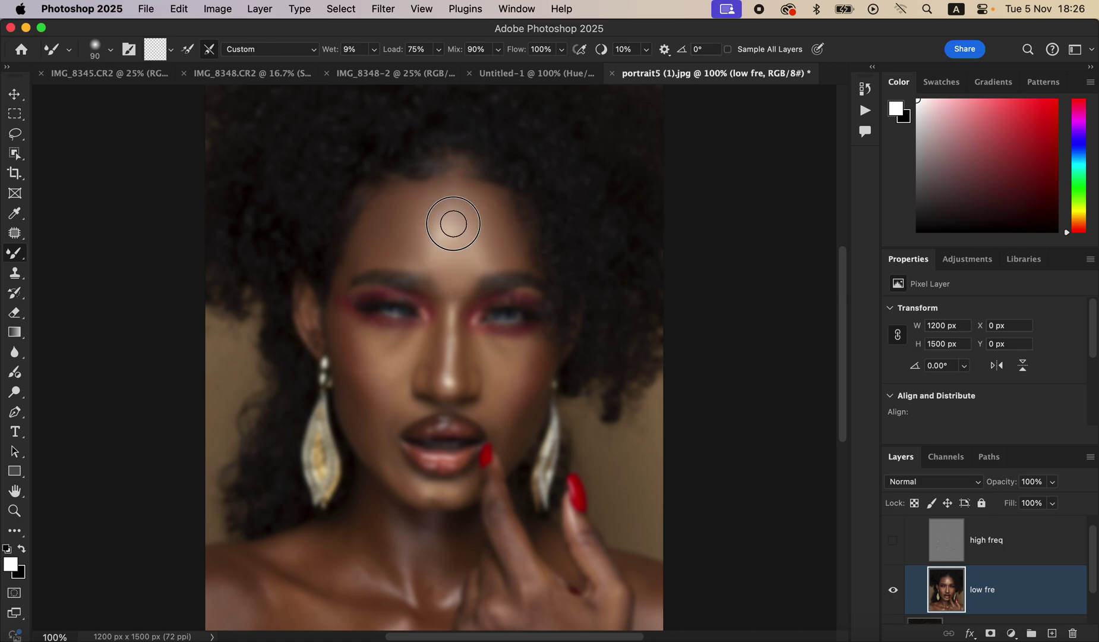
mouse_move(468, 227)
mouse_down()
mouse_move(443, 226)
mouse_move(437, 263)
mouse_move(430, 255)
mouse_move(448, 218)
mouse_move(458, 252)
mouse_move(473, 237)
mouse_move(477, 247)
mouse_move(466, 210)
mouse_move(438, 216)
mouse_move(427, 237)
mouse_move(429, 258)
mouse_move(456, 272)
mouse_up()
Blend the uneven tones on both cheeks and between the eyebrows of the low fre layer with the Mixer Brush.
mouse_move(442, 228)
mouse_down()
mouse_move(420, 251)
mouse_move(452, 199)
mouse_move(486, 253)
mouse_move(497, 246)
mouse_move(474, 202)
mouse_move(415, 251)
mouse_move(407, 217)
mouse_move(404, 256)
mouse_move(377, 247)
mouse_move(349, 268)
mouse_move(453, 252)
mouse_move(437, 265)
mouse_move(445, 281)
mouse_move(504, 259)
mouse_move(500, 227)
mouse_move(488, 238)
mouse_move(459, 207)
mouse_move(434, 212)
mouse_move(418, 245)
mouse_move(460, 270)
mouse_move(457, 307)
mouse_move(509, 349)
mouse_move(495, 353)
mouse_move(510, 344)
mouse_move(505, 354)
mouse_move(518, 356)
mouse_move(510, 376)
mouse_move(485, 348)
mouse_move(504, 355)
mouse_move(503, 378)
mouse_move(525, 346)
mouse_move(505, 401)
mouse_move(527, 349)
mouse_move(506, 368)
mouse_up()
mouse_move(375, 352)
mouse_down()
mouse_move(368, 343)
mouse_move(388, 361)
mouse_move(393, 343)
mouse_move(386, 349)
mouse_move(407, 339)
mouse_move(368, 348)
mouse_move(399, 365)
mouse_move(368, 344)
mouse_move(395, 358)
mouse_move(396, 375)
mouse_move(404, 350)
mouse_move(363, 350)
mouse_move(351, 363)
mouse_move(356, 350)
mouse_move(374, 385)
mouse_move(367, 343)
mouse_move(386, 398)
mouse_up()
mouse_move(526, 370)
mouse_down()
mouse_move(515, 356)
mouse_move(538, 370)
mouse_move(503, 432)
mouse_move(518, 432)
mouse_up()
mouse_move(362, 408)
mouse_down()
mouse_move(400, 468)
mouse_move(381, 446)
mouse_move(383, 413)
mouse_move(380, 431)
mouse_move(442, 490)
mouse_move(400, 466)
mouse_move(364, 405)
mouse_move(391, 420)
mouse_move(367, 421)
mouse_move(362, 407)
mouse_up()
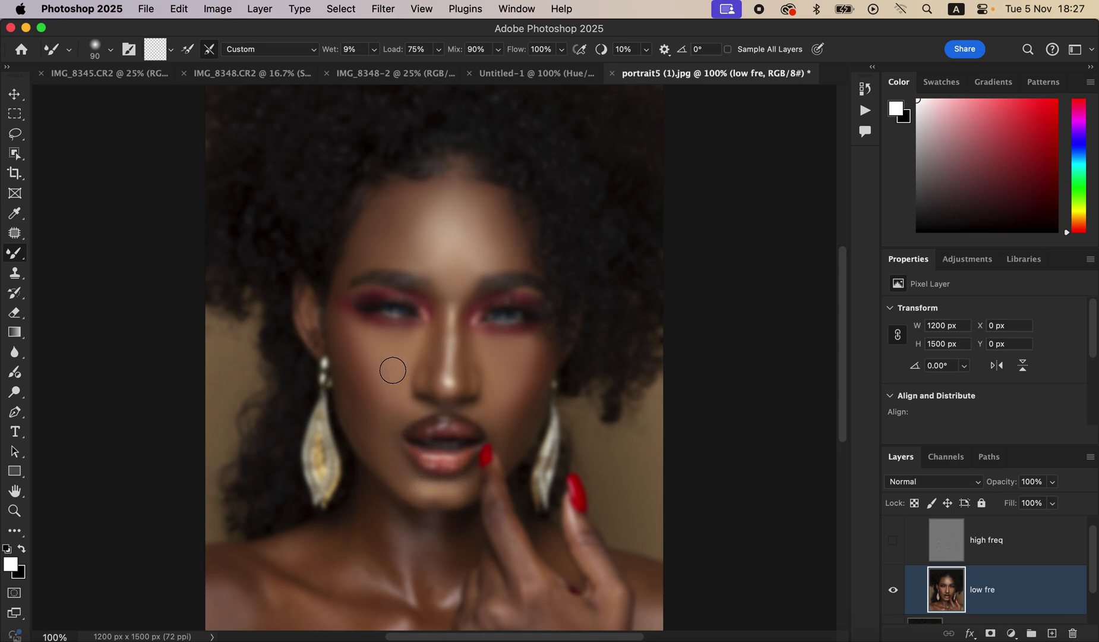
mouse_move(453, 266)
mouse_down()
mouse_move(423, 231)
mouse_move(439, 259)
mouse_up()
Reduce the Mixer Brush to 60 px and blend the nose, the area beside the mouth and the outer cheek.
mouse_move(435, 305)
mouse_down()
mouse_move(431, 376)
mouse_move(462, 351)
mouse_move(465, 369)
mouse_move(460, 317)
mouse_move(465, 377)
mouse_move(450, 333)
mouse_move(449, 382)
mouse_move(451, 295)
mouse_move(455, 393)
mouse_move(465, 351)
mouse_move(468, 374)
mouse_move(478, 351)
mouse_move(498, 424)
mouse_up()
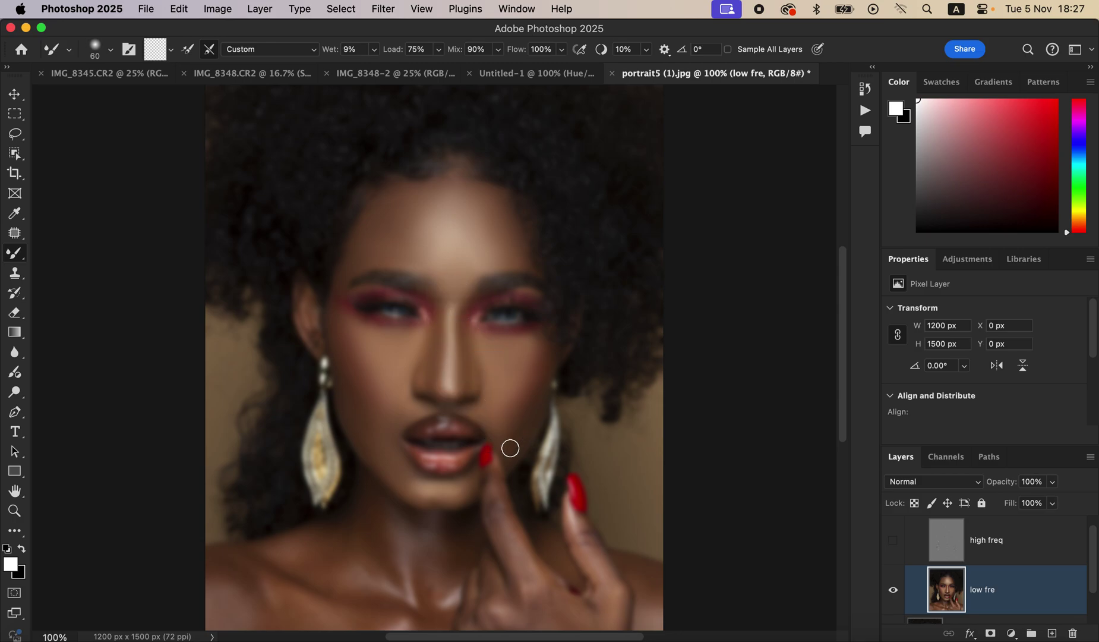
click(348, 356)
drag(347, 356, 354, 377)
mouse_move(447, 360)
mouse_down()
mouse_move(439, 381)
mouse_move(455, 365)
mouse_move(455, 383)
mouse_move(456, 299)
mouse_up()
Show the high freq layer and toggle the visibility of Group 1 to compare the portrait before and after smoothing.
click(894, 541)
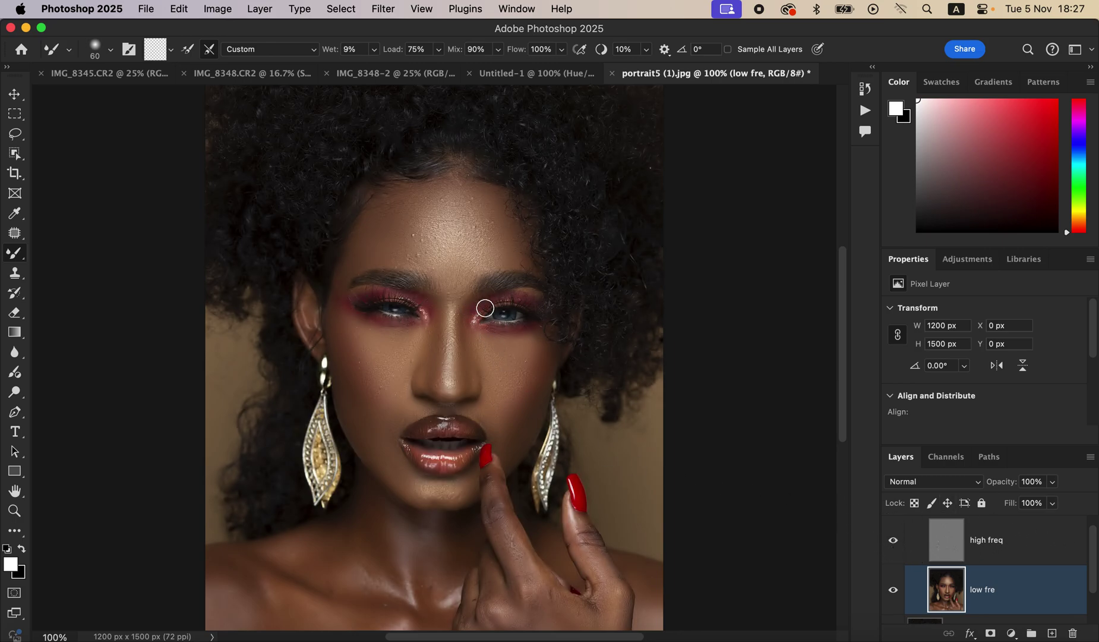
scroll(1095, 553, up, 1)
click(893, 525)
click(894, 525)
click(893, 525)
click(894, 525)
click(894, 525)
click(894, 525)
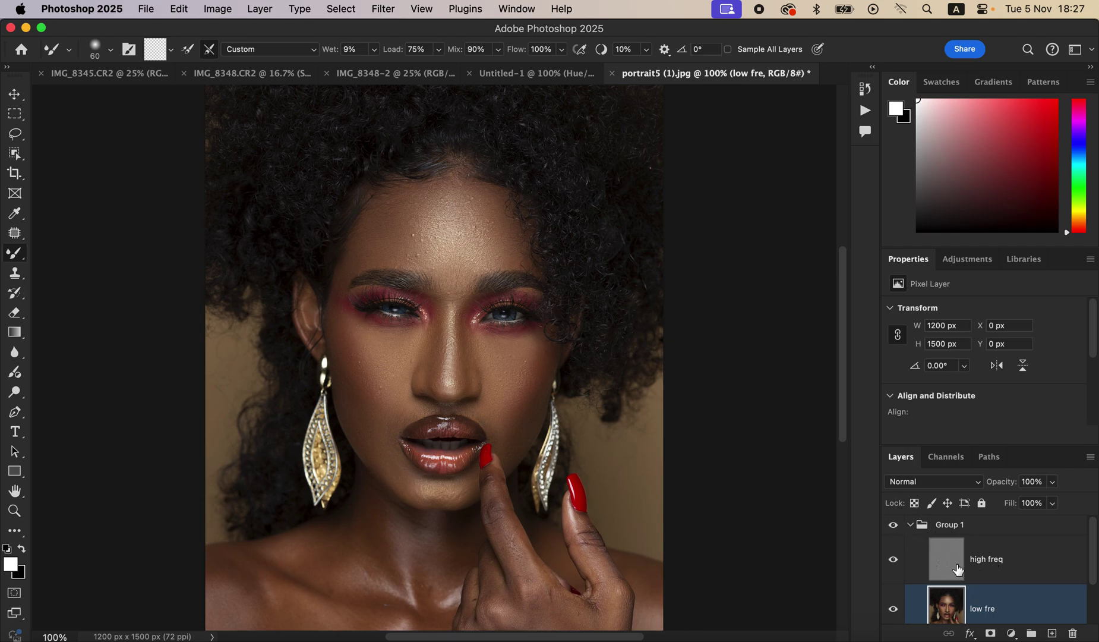
Hide the high freq layer and blend the neck, fingers, cheek and forehead on the low fre layer with 125 px and 80 px Mixer Brushes.
click(894, 559)
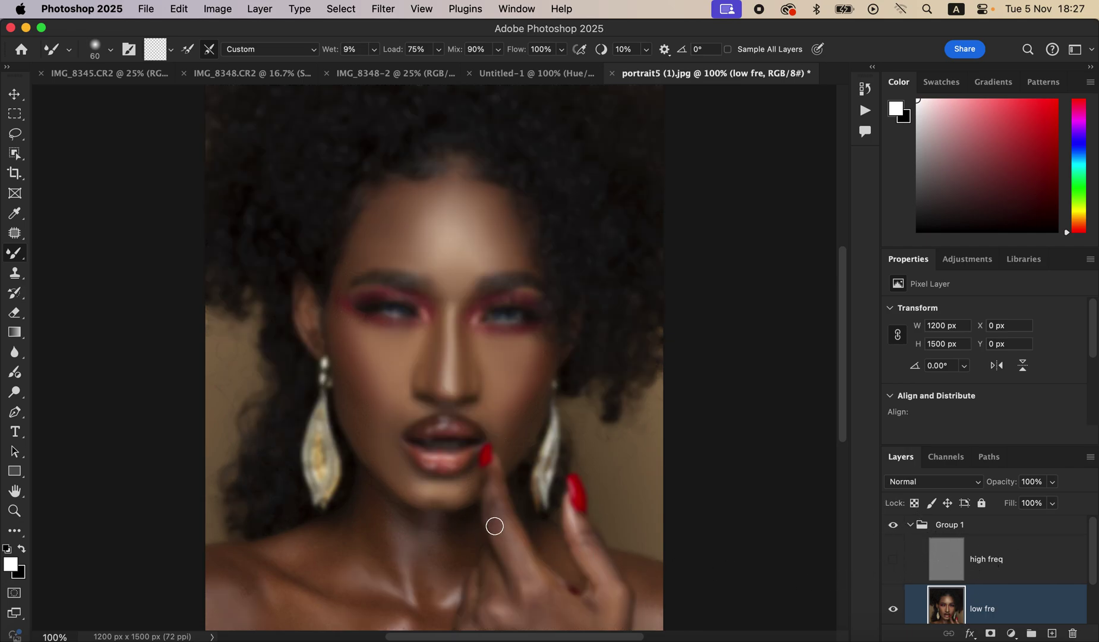
mouse_move(437, 548)
mouse_down()
mouse_move(419, 560)
mouse_move(416, 543)
mouse_move(421, 562)
mouse_move(433, 551)
mouse_move(424, 563)
mouse_move(360, 526)
mouse_move(376, 571)
mouse_move(370, 553)
mouse_move(354, 565)
mouse_move(372, 573)
mouse_move(362, 583)
mouse_move(362, 560)
mouse_move(305, 567)
mouse_move(337, 572)
mouse_move(374, 531)
mouse_move(399, 579)
mouse_move(425, 563)
mouse_move(432, 607)
mouse_move(442, 595)
mouse_move(437, 611)
mouse_move(287, 622)
mouse_move(250, 580)
mouse_move(260, 598)
mouse_move(223, 583)
mouse_move(382, 622)
mouse_move(390, 562)
mouse_move(399, 564)
mouse_move(387, 522)
mouse_move(410, 563)
mouse_up()
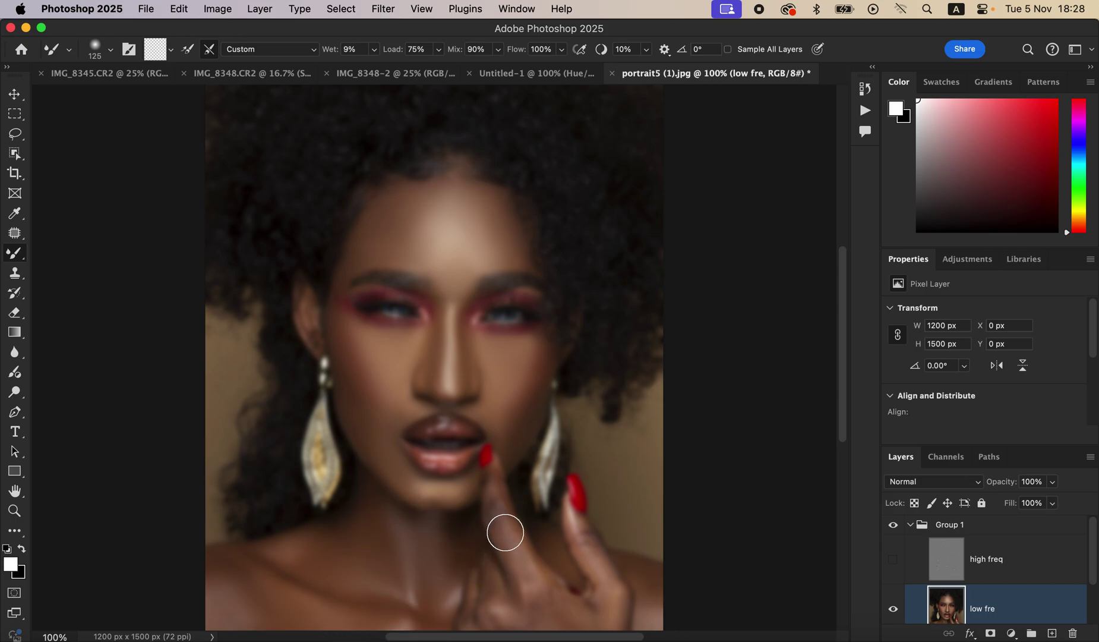
mouse_move(505, 521)
mouse_down()
mouse_move(498, 497)
mouse_move(505, 535)
mouse_move(501, 516)
mouse_move(542, 586)
mouse_move(580, 524)
mouse_move(616, 585)
mouse_move(605, 615)
mouse_move(543, 592)
mouse_move(573, 612)
mouse_move(548, 592)
mouse_move(521, 609)
mouse_move(491, 588)
mouse_move(475, 615)
mouse_move(527, 624)
mouse_move(541, 612)
mouse_move(545, 623)
mouse_move(584, 623)
mouse_move(596, 611)
mouse_move(593, 553)
mouse_move(499, 500)
mouse_move(513, 411)
mouse_up()
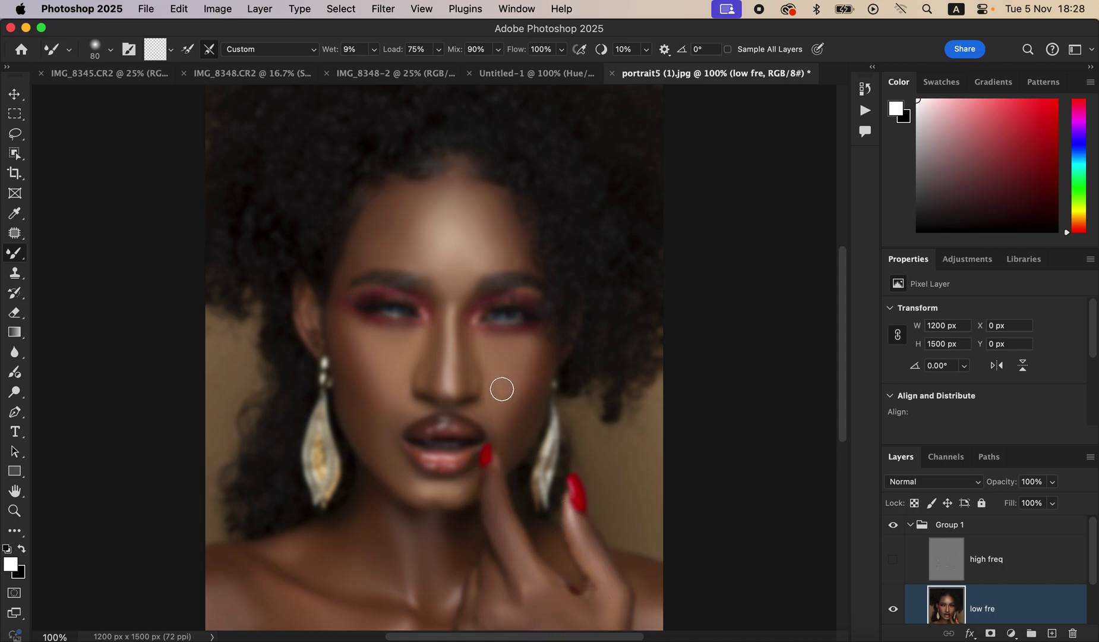
mouse_move(504, 239)
mouse_down()
mouse_move(531, 251)
mouse_move(484, 188)
mouse_move(487, 209)
mouse_up()
Show the high freq layer again and compare the portrait with and without Group 1, leaving the group visible.
click(893, 559)
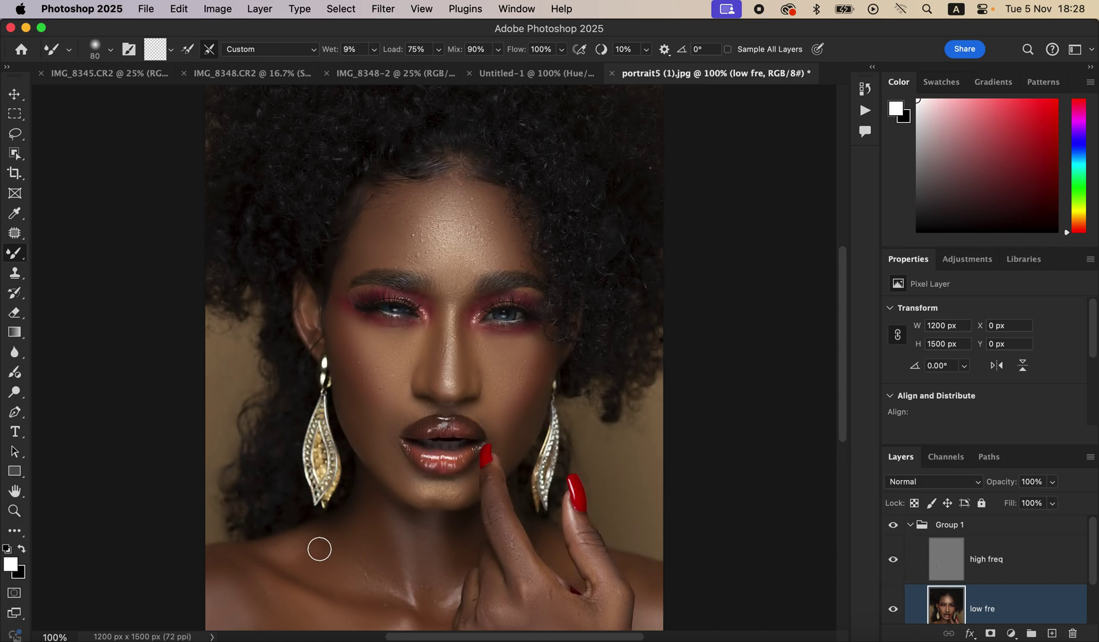
click(893, 524)
click(893, 524)
click(893, 525)
click(893, 524)
Make the high freq layer active and activate the Clone Stamp tool for retouching the skin texture.
mouse_move(499, 407)
mouse_down()
mouse_move(484, 417)
mouse_move(491, 424)
mouse_move(504, 415)
mouse_move(470, 419)
mouse_up()
click(973, 565)
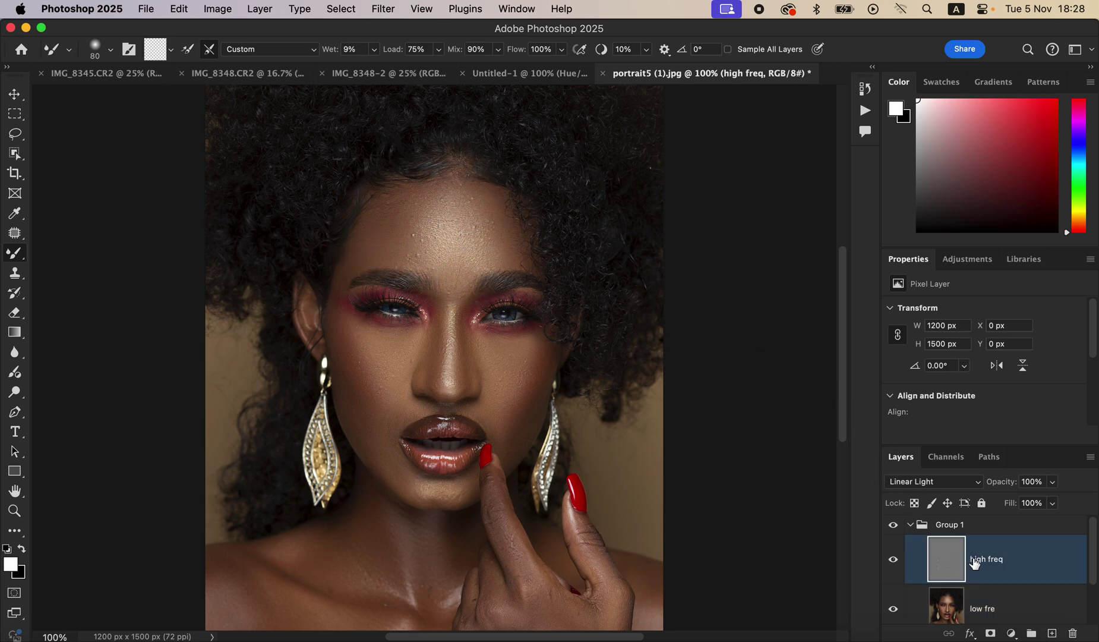
click(15, 275)
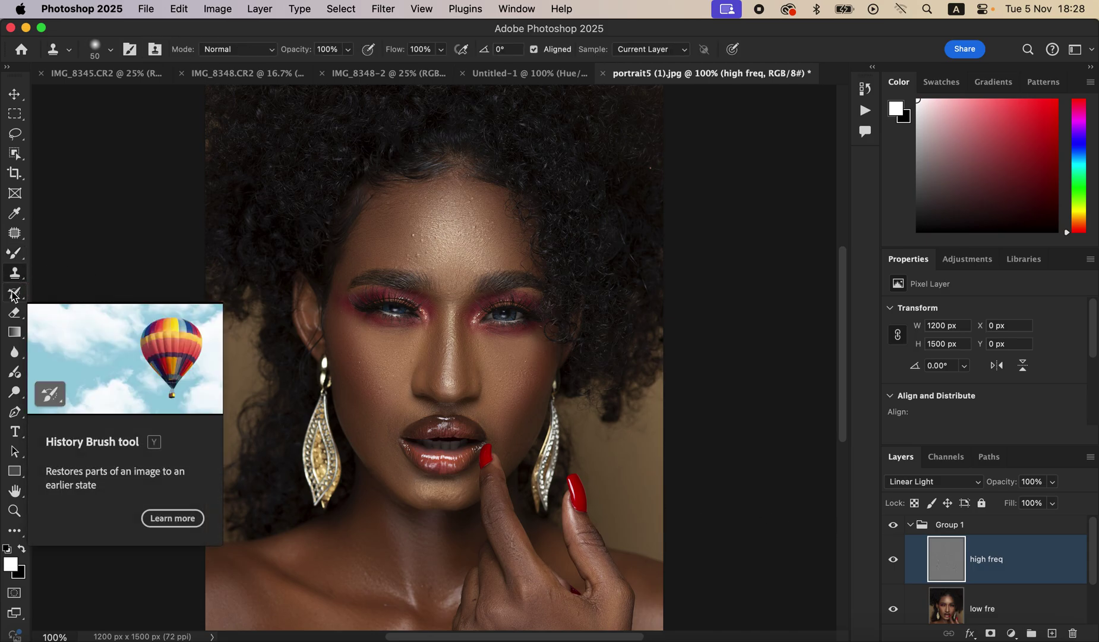
key(super+equal)
key(super+equal)
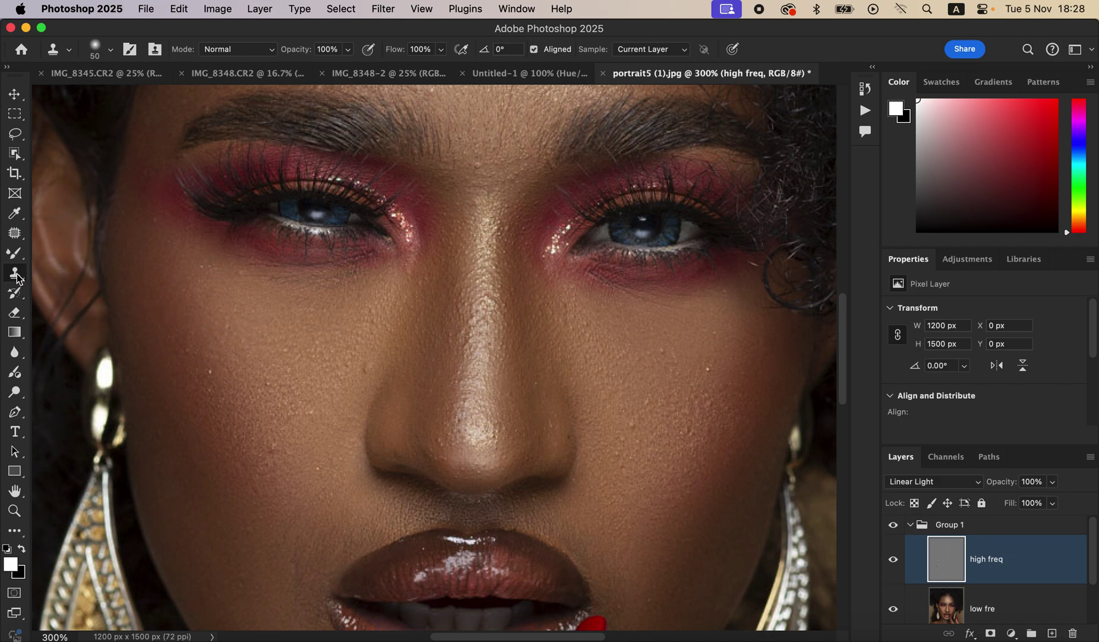
drag(517, 263, 556, 475)
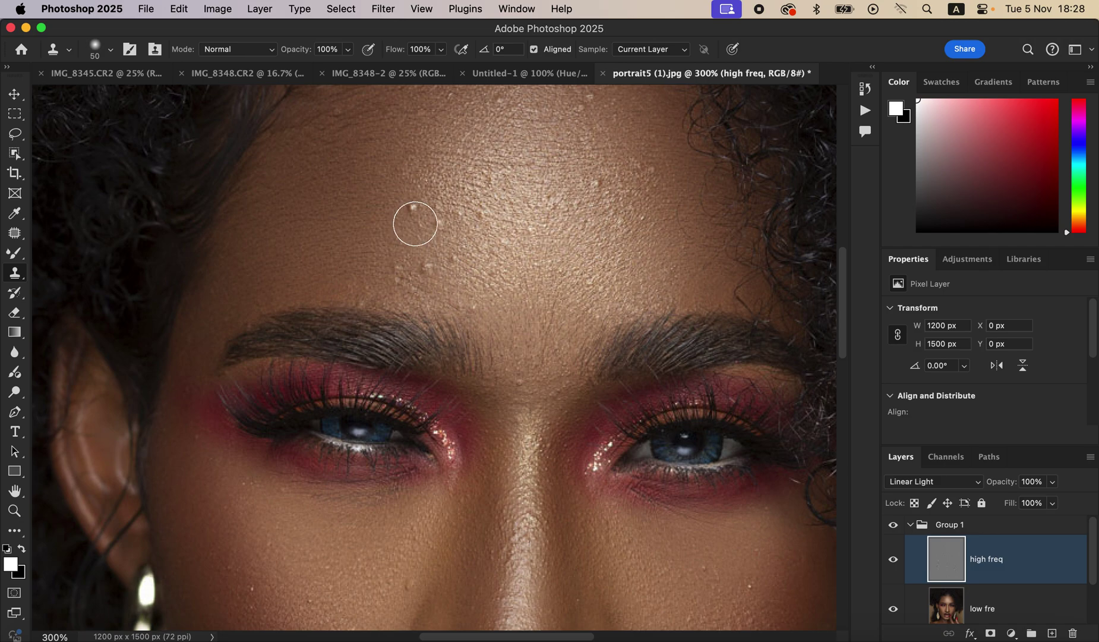
right_click(14, 273)
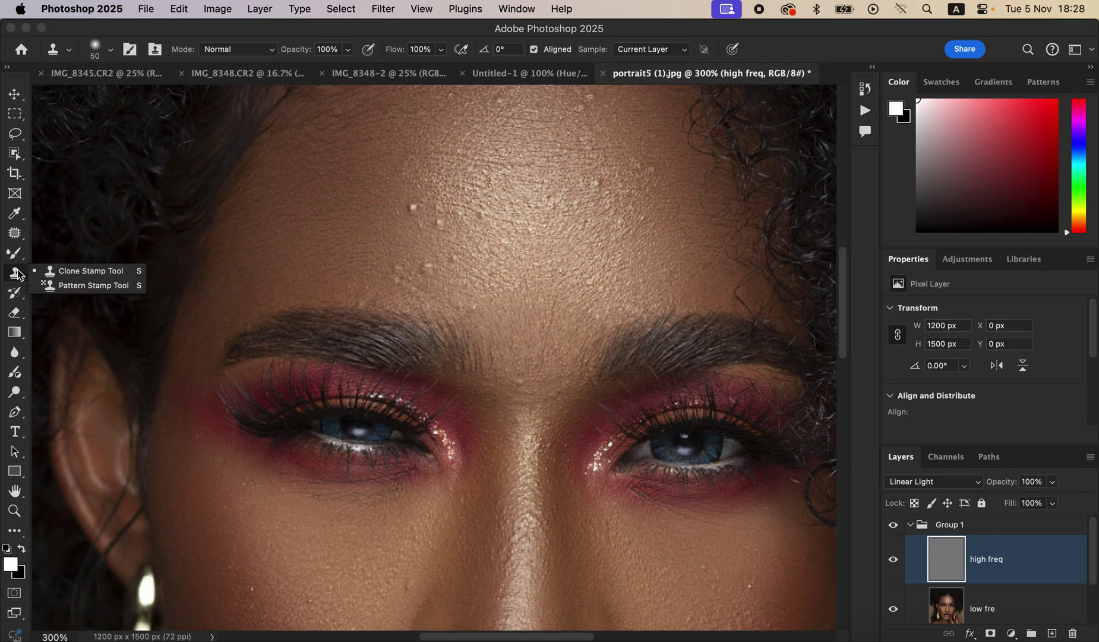
click(38, 274)
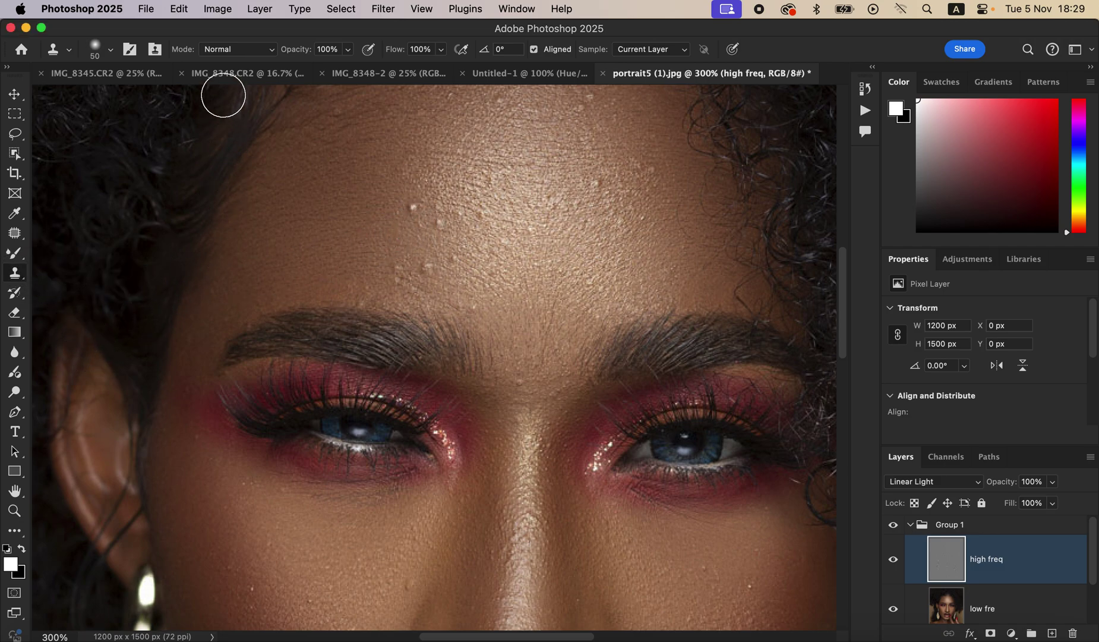
Review the Clone Stamp's blend mode, brush size and hardness, and sample layer settings.
click(235, 56)
click(235, 52)
click(112, 55)
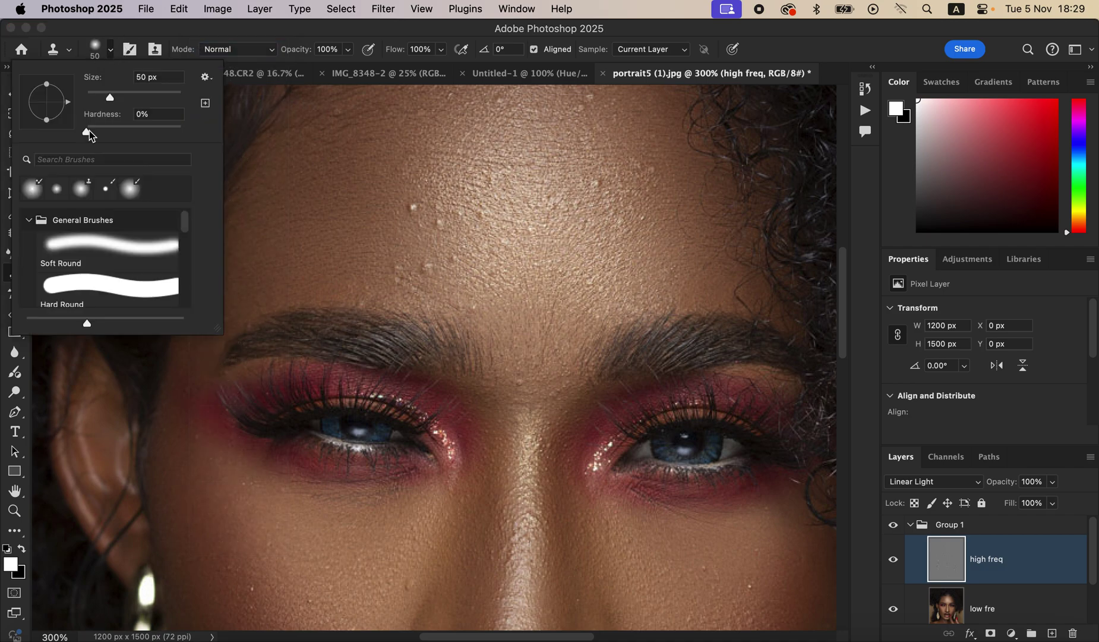
click(112, 53)
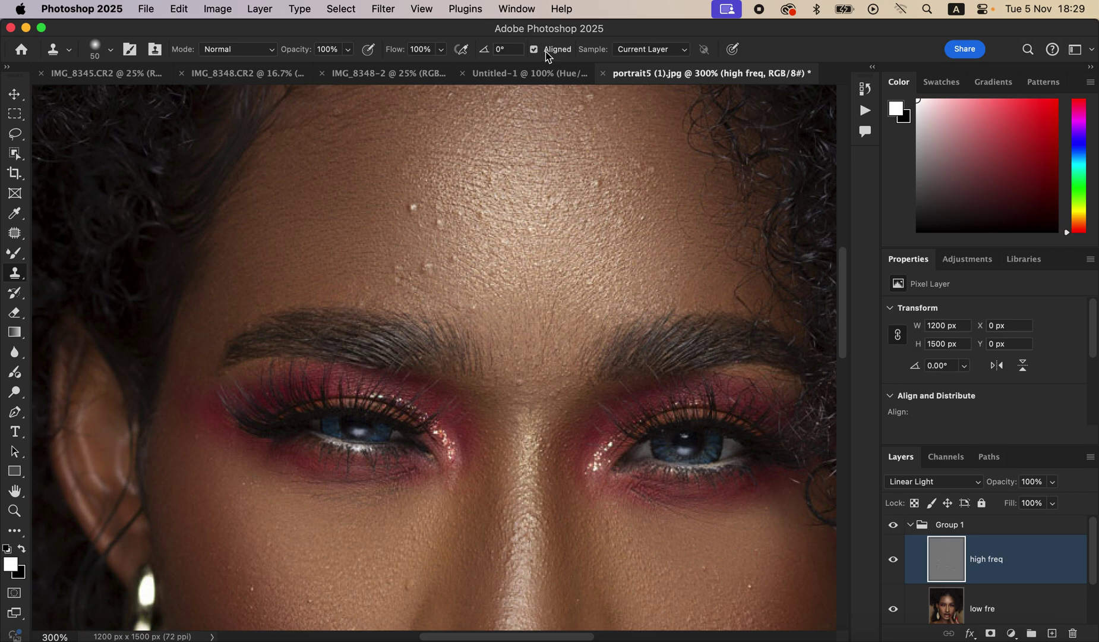
click(647, 51)
click(648, 52)
Remove the bumps on the forehead and between the eyebrows by cloning clean texture on the high freq layer with a 20 px brush.
alt+click(413, 222)
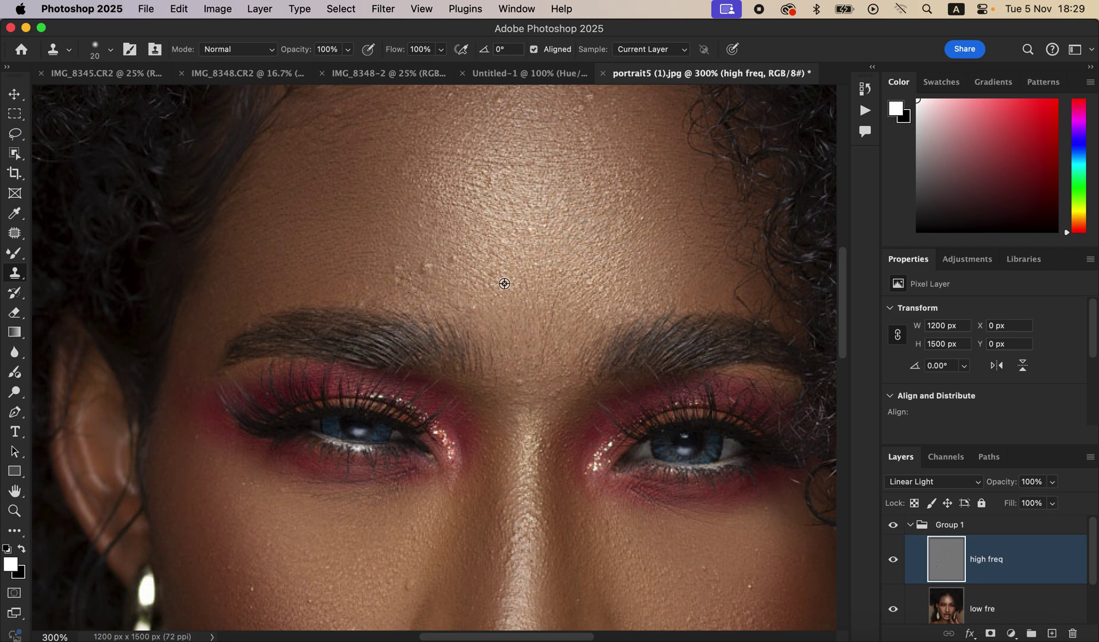
click(423, 264)
mouse_move(424, 263)
mouse_down()
mouse_move(436, 277)
mouse_move(405, 277)
mouse_move(396, 265)
mouse_up()
alt+click(555, 237)
mouse_move(556, 216)
mouse_down()
mouse_move(506, 213)
mouse_move(485, 178)
mouse_move(515, 136)
mouse_move(500, 105)
mouse_up()
alt+click(527, 149)
drag(548, 155, 460, 152)
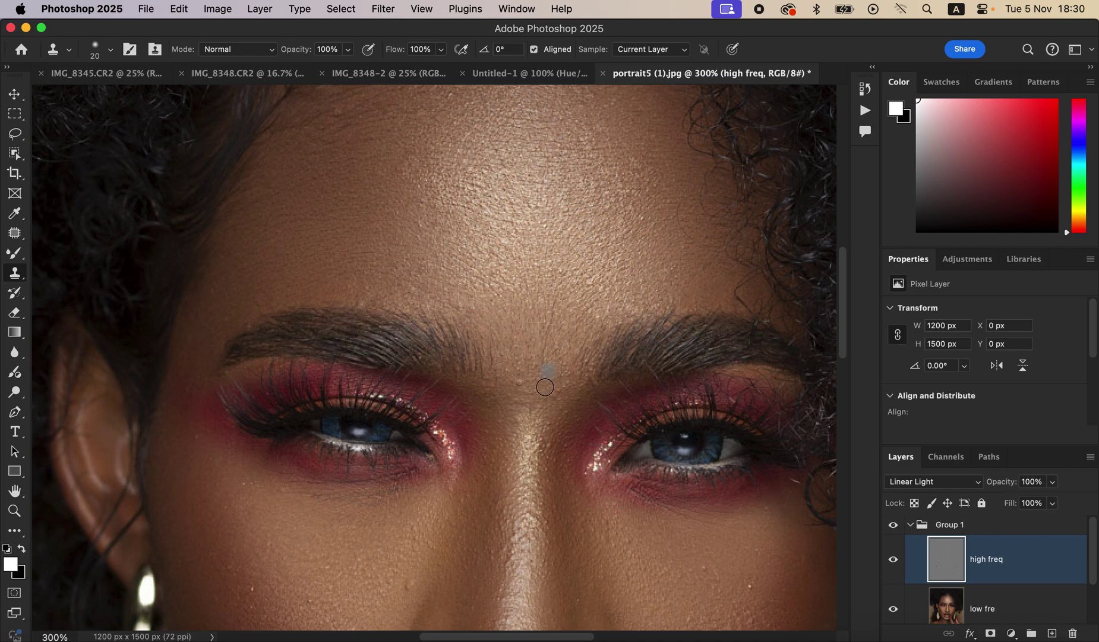
drag(538, 397, 515, 398)
click(749, 584)
Clone clean skin texture over the blemishes on both cheeks and the nose of the high freq layer.
scroll(608, 443, up, 3)
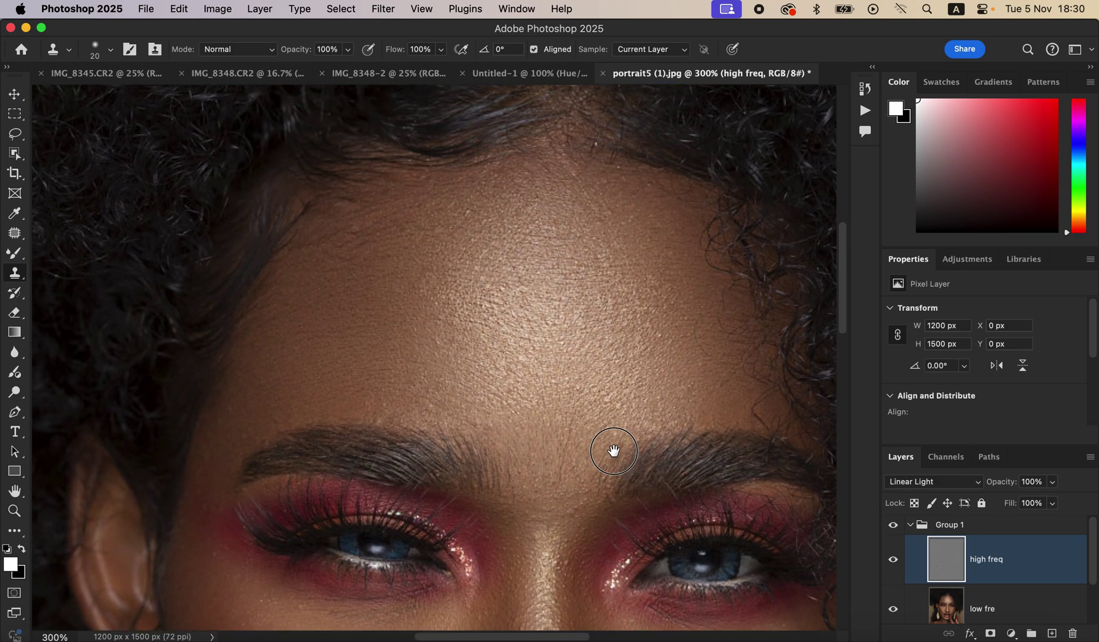
scroll(629, 184, down, 10)
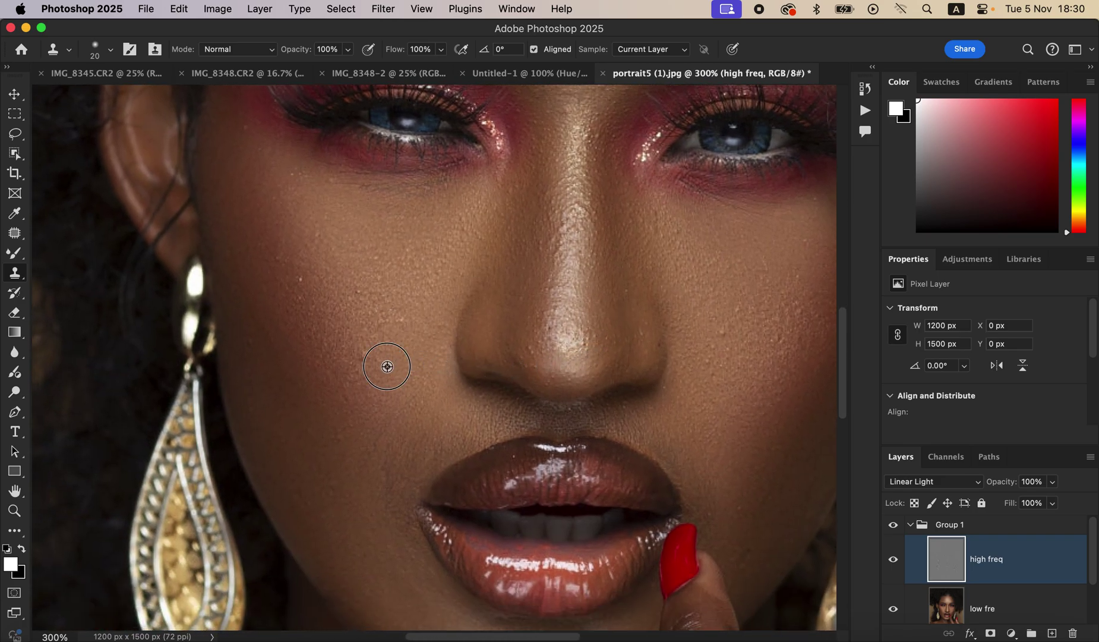
click(301, 275)
alt+click(427, 369)
mouse_move(386, 351)
mouse_down()
mouse_move(373, 358)
mouse_move(385, 373)
mouse_up()
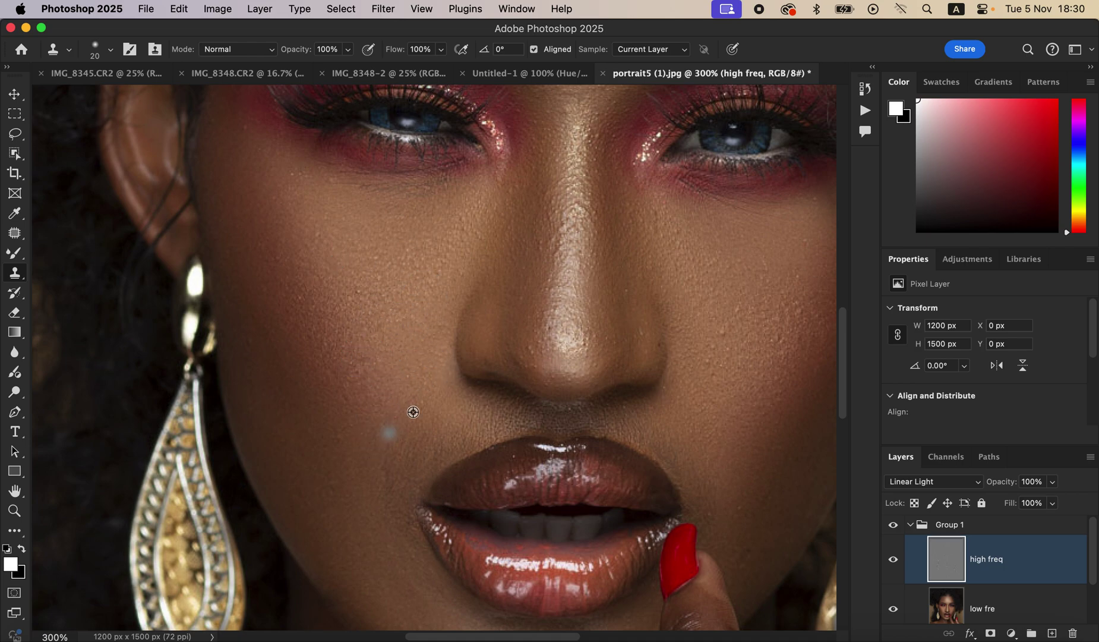
alt+click(739, 395)
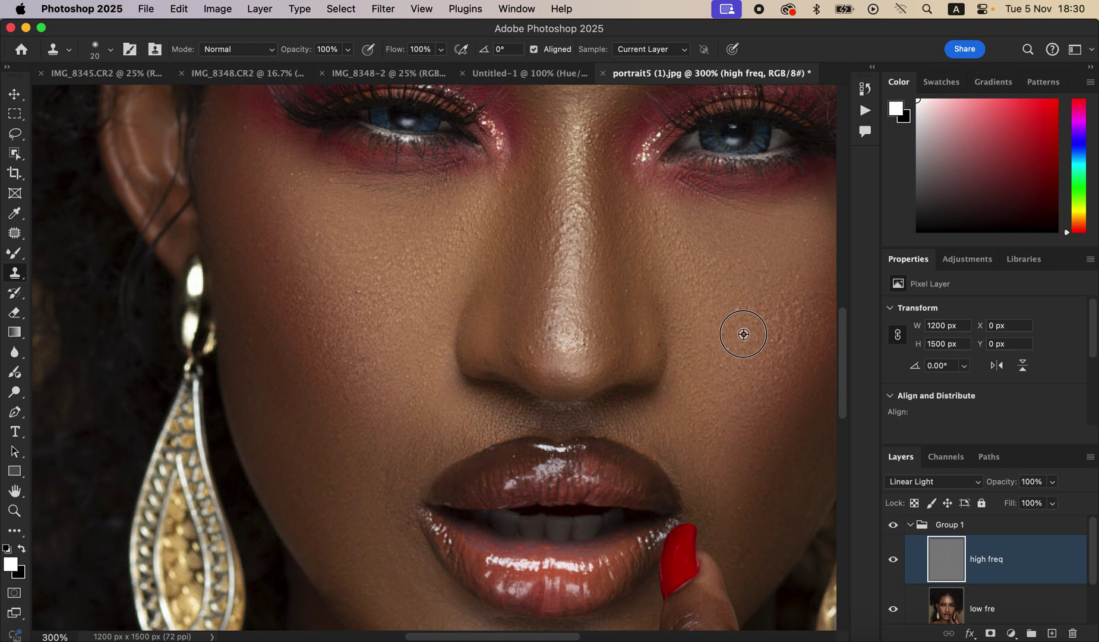
mouse_move(573, 271)
mouse_down()
mouse_move(566, 231)
mouse_move(563, 250)
mouse_up()
mouse_move(563, 354)
mouse_down()
mouse_move(530, 348)
mouse_move(573, 358)
mouse_up()
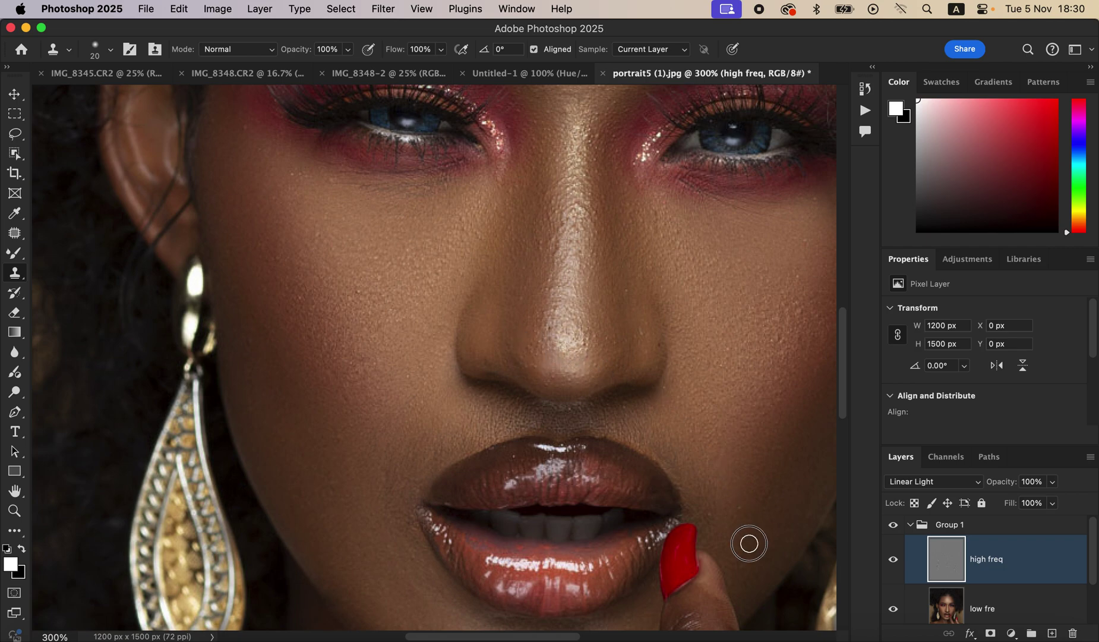
Enlarge the Clone Stamp brush to 35 px and clean up the skin texture on the neck and hand.
key(super+minus)
key(super+minus)
key(super+minus)
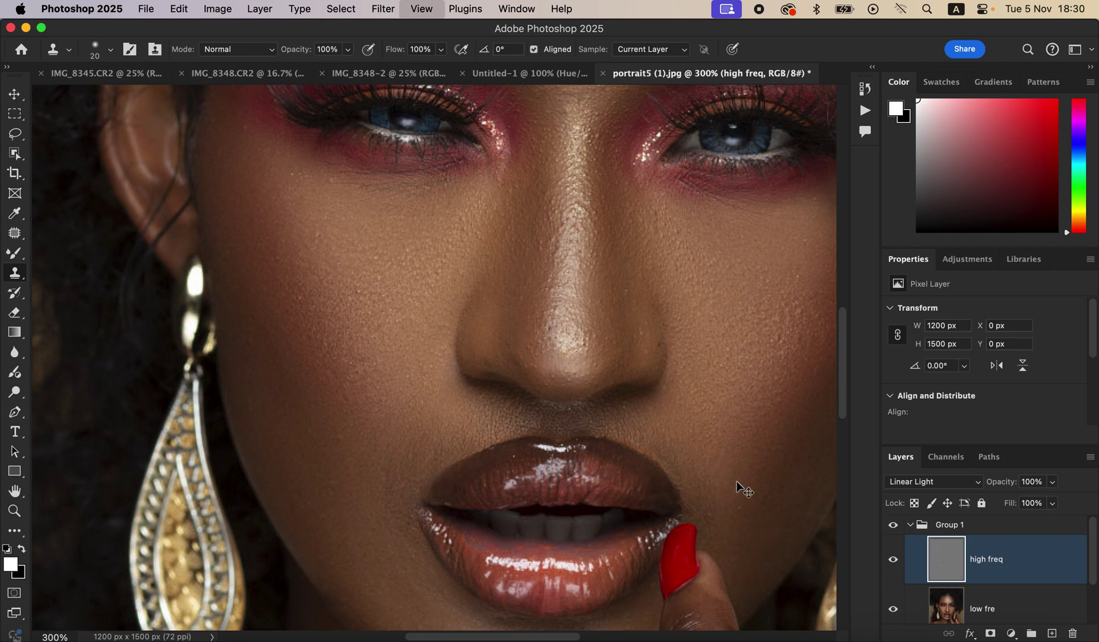
key(super+1)
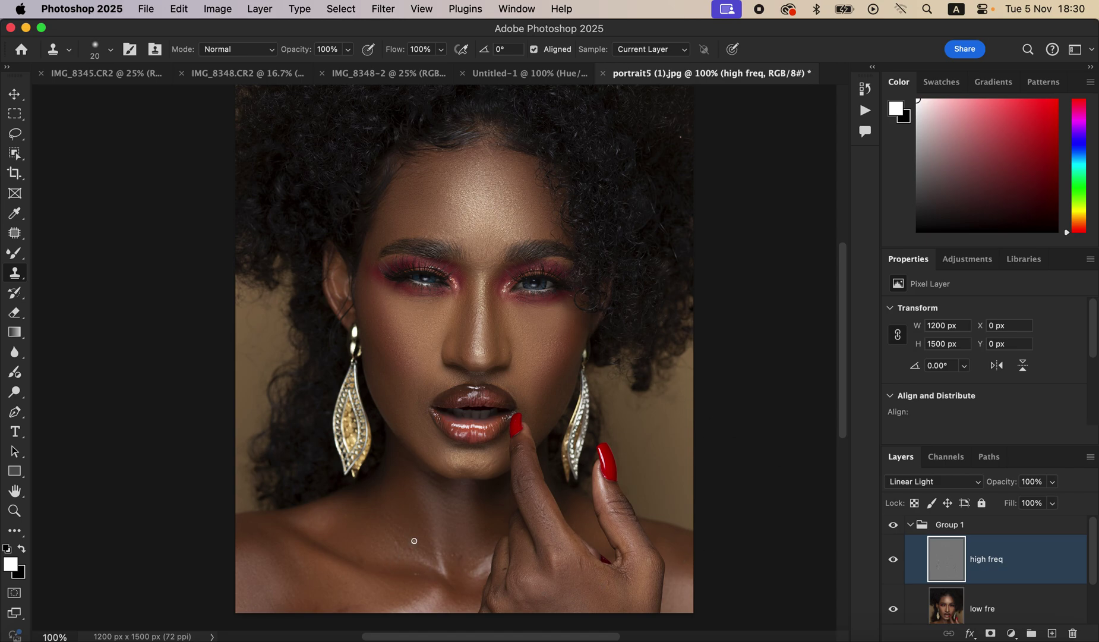
key(bracketright)
key(bracketright)
key(bracketright)
alt+click(547, 521)
Toggle the visibility of Group 1 to compare before and after, and collapse the group, leaving it visible.
click(893, 525)
click(893, 524)
click(893, 525)
click(894, 524)
click(911, 525)
click(893, 525)
click(893, 524)
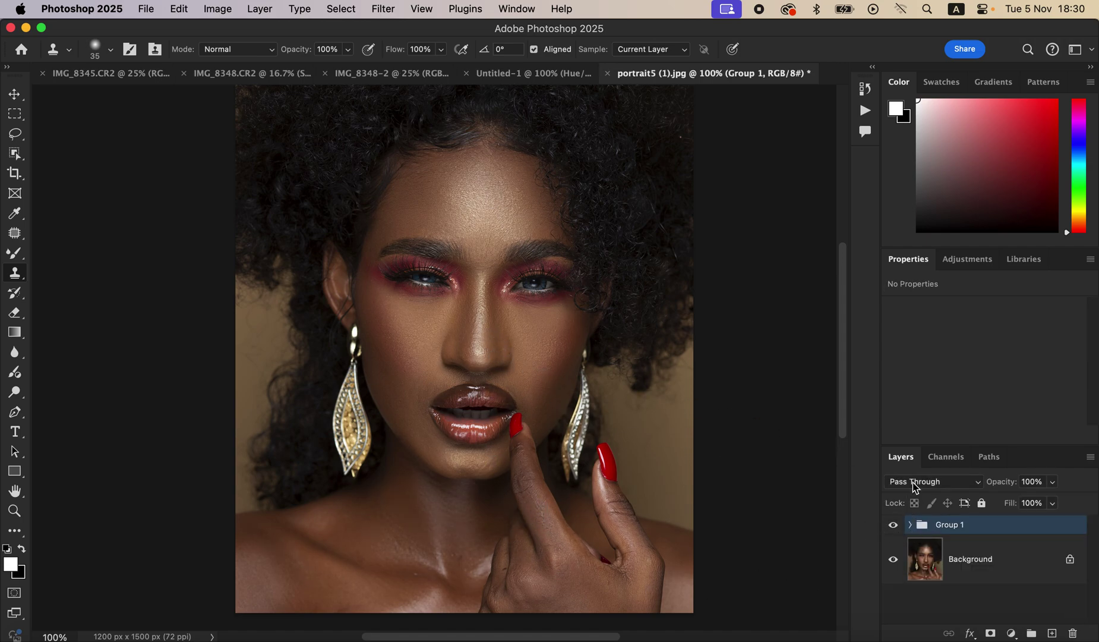
Add a Gradient Map adjustment layer above Group 1 and hide it.
click(1012, 634)
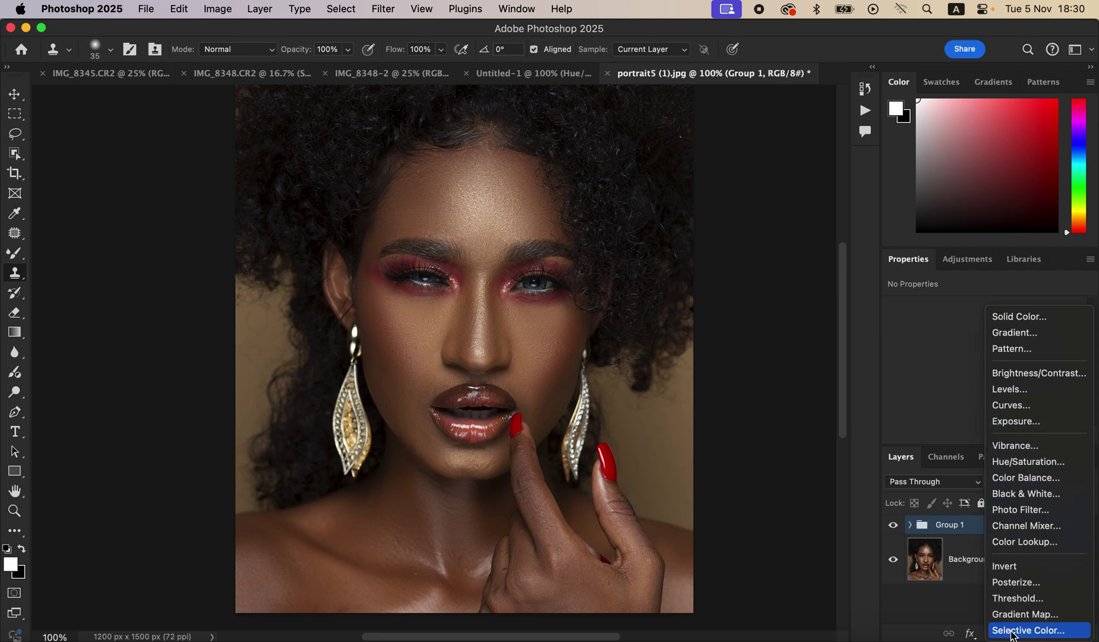
click(1020, 615)
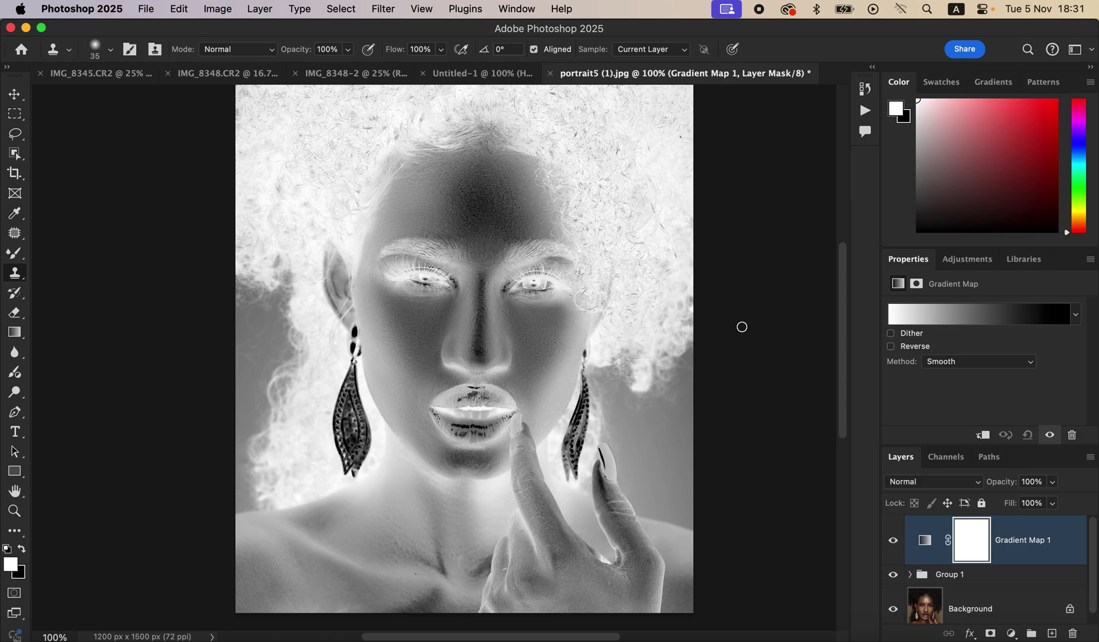
click(924, 541)
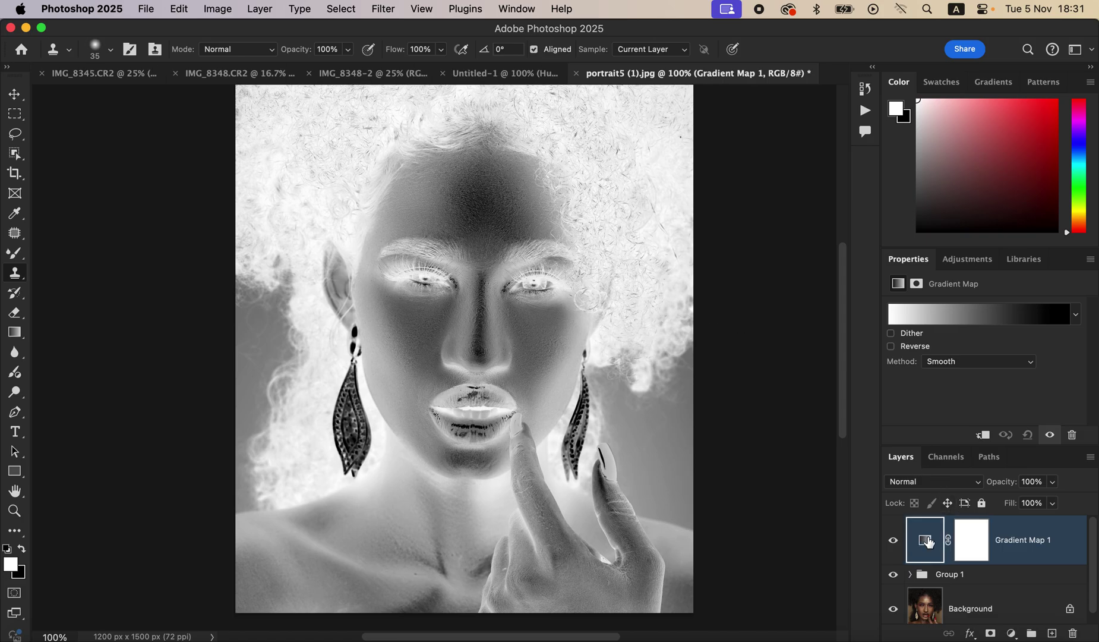
click(893, 541)
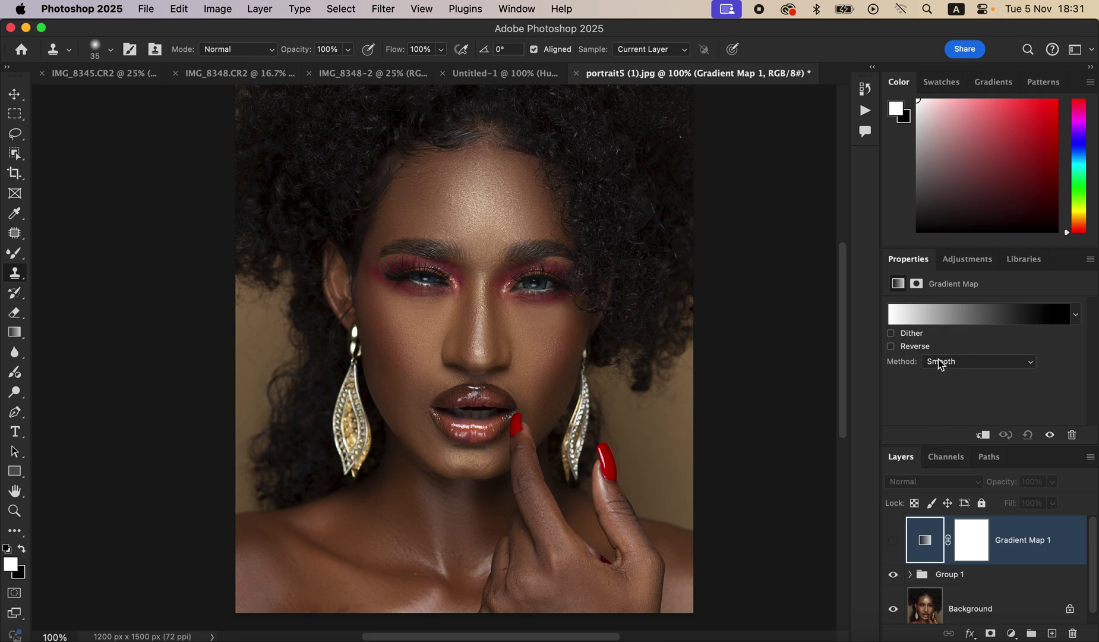
Edit the Gradient Map's gradient and set its starting stop to dark brown 2b1a0f sampled from the shadowed skin along the jaw.
click(942, 324)
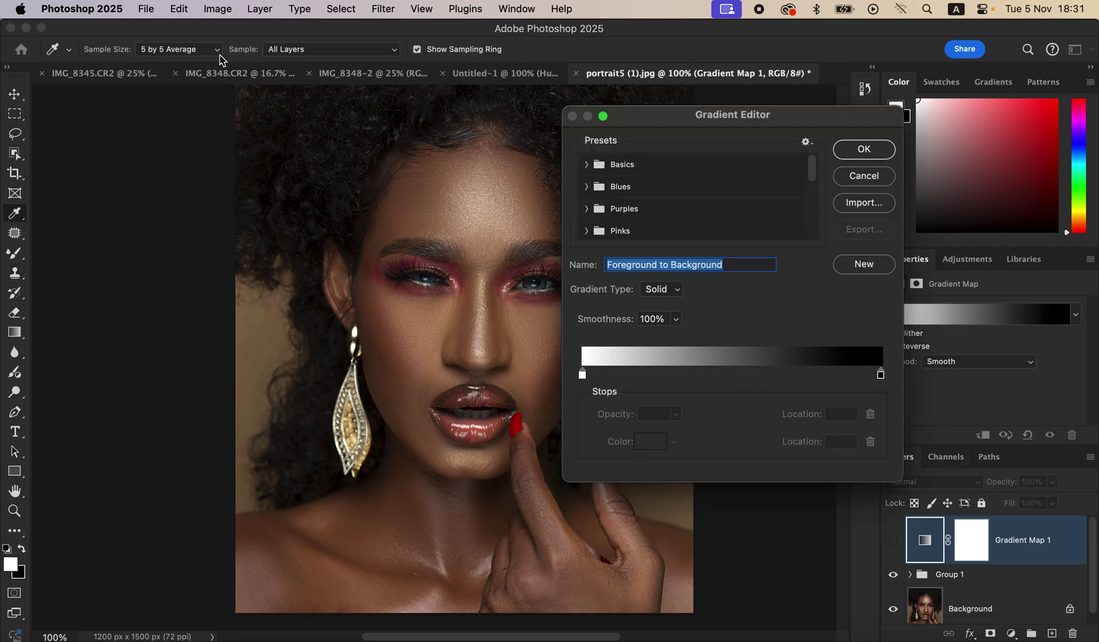
click(165, 51)
click(173, 52)
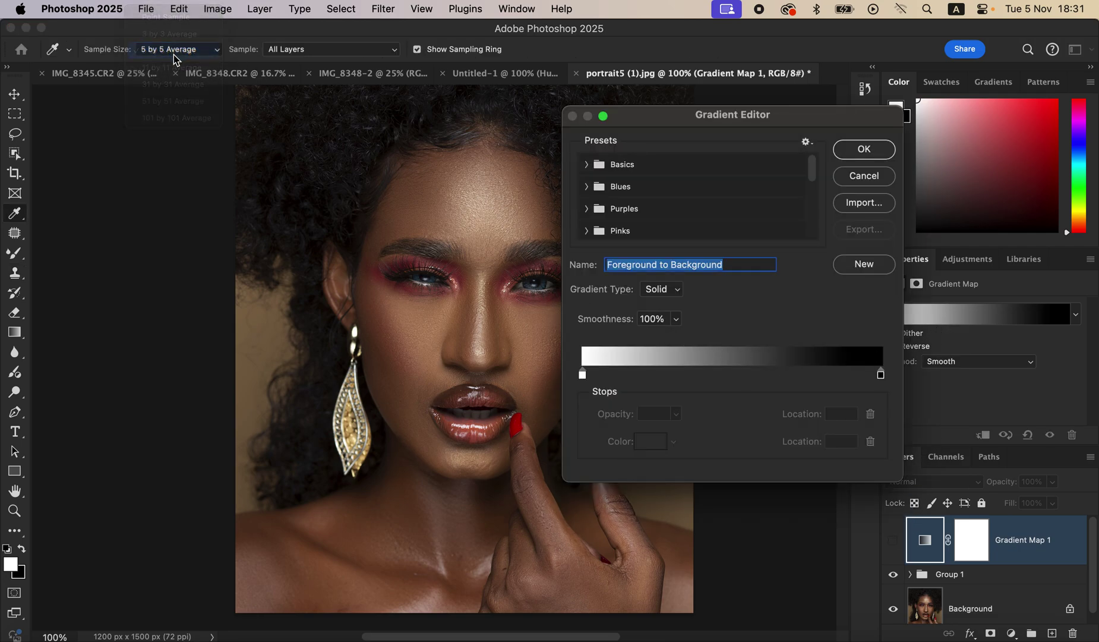
click(583, 376)
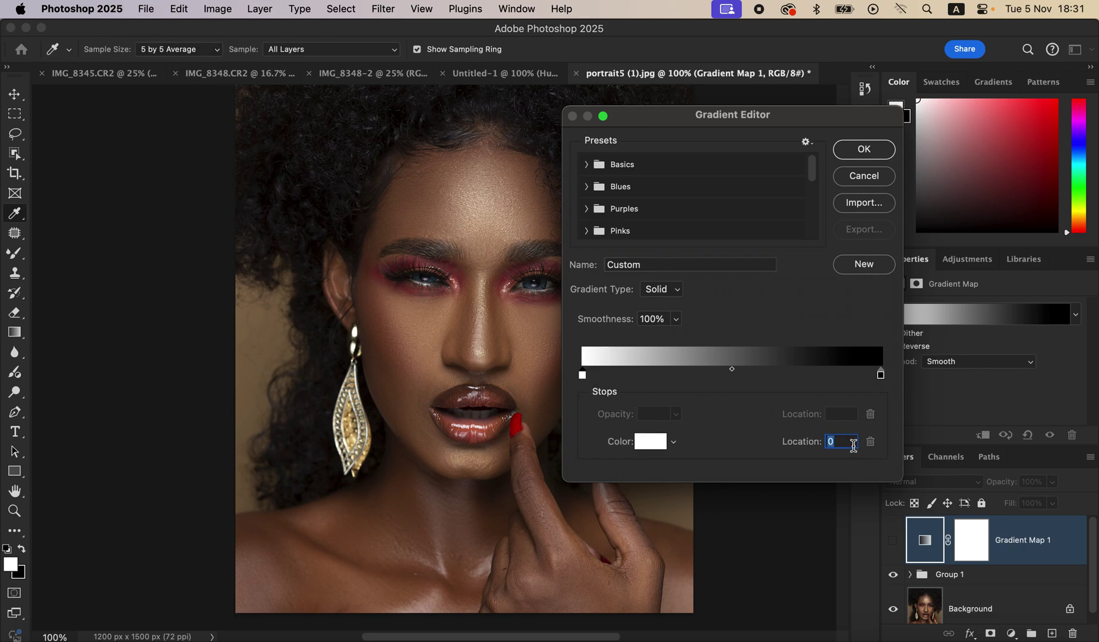
click(651, 443)
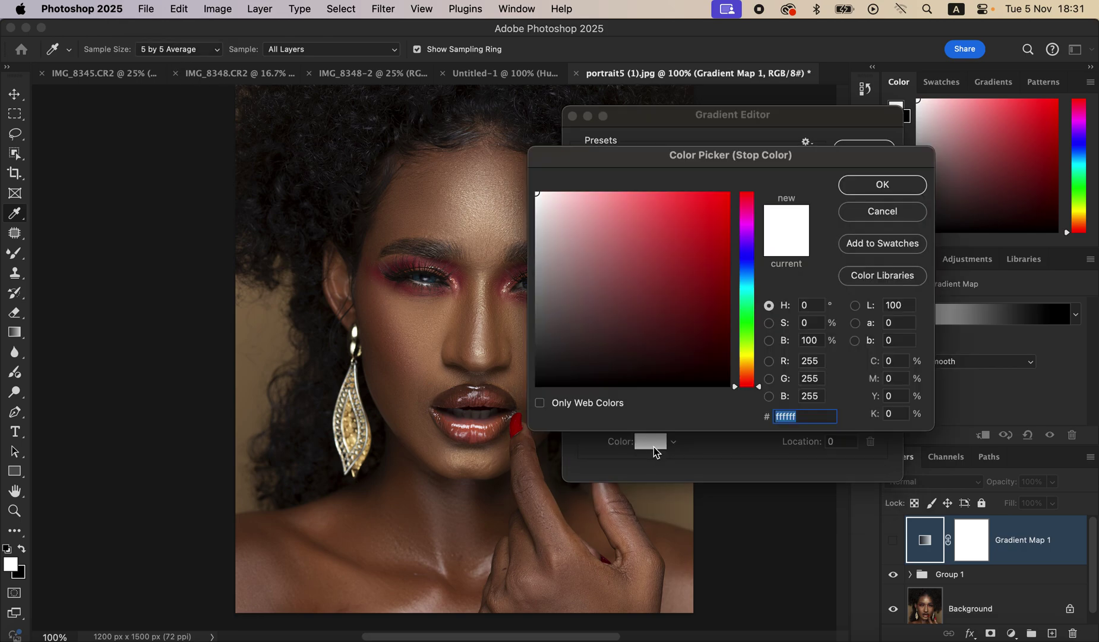
drag(708, 153, 763, 142)
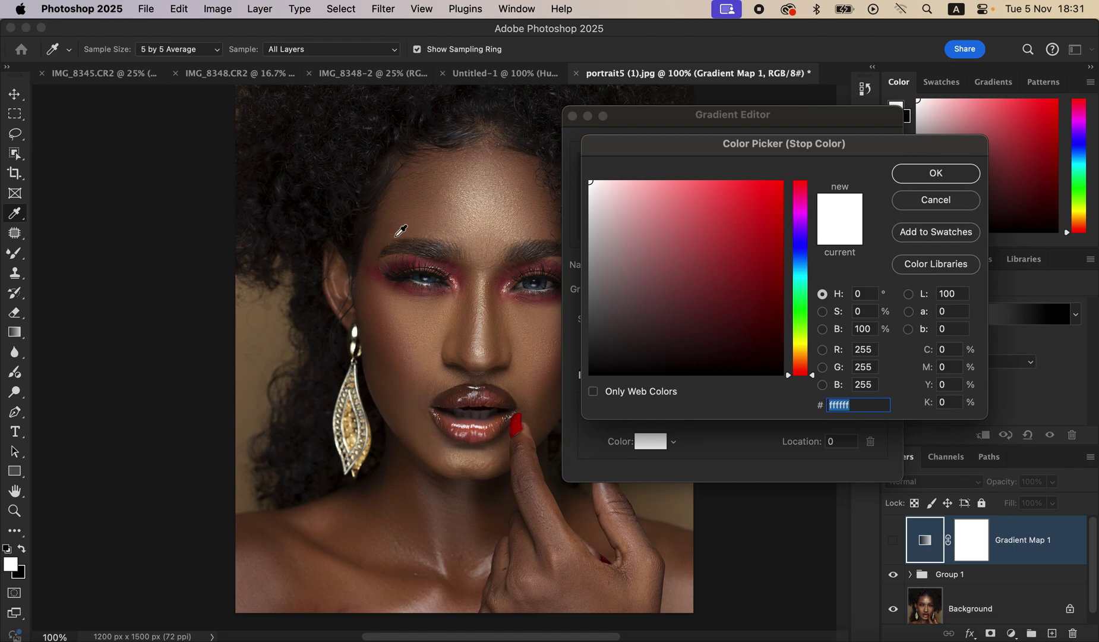
click(398, 443)
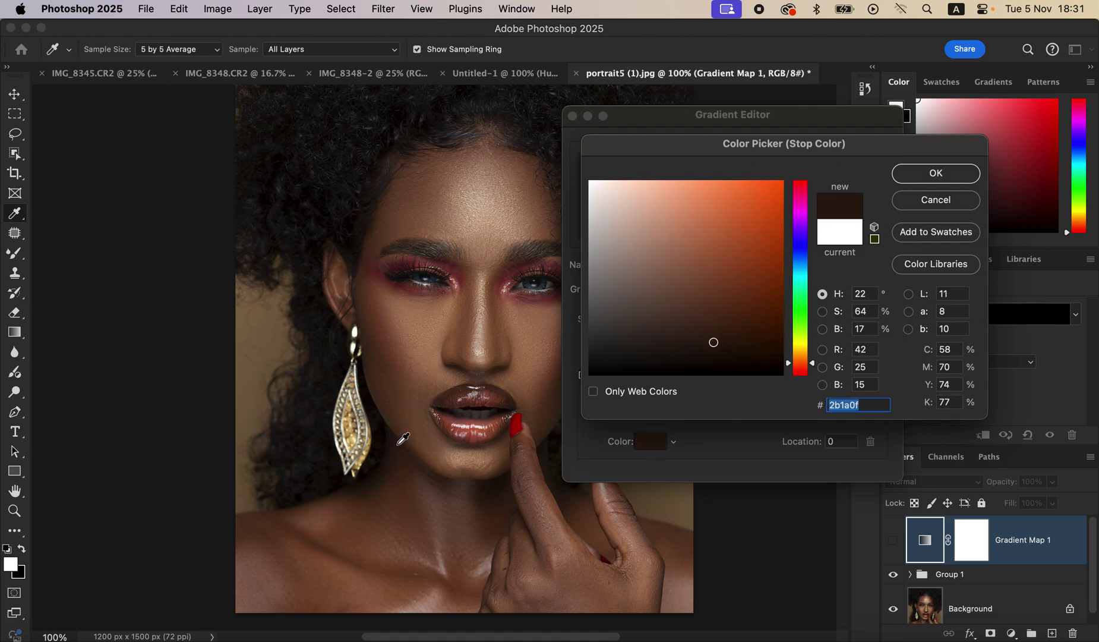
click(936, 178)
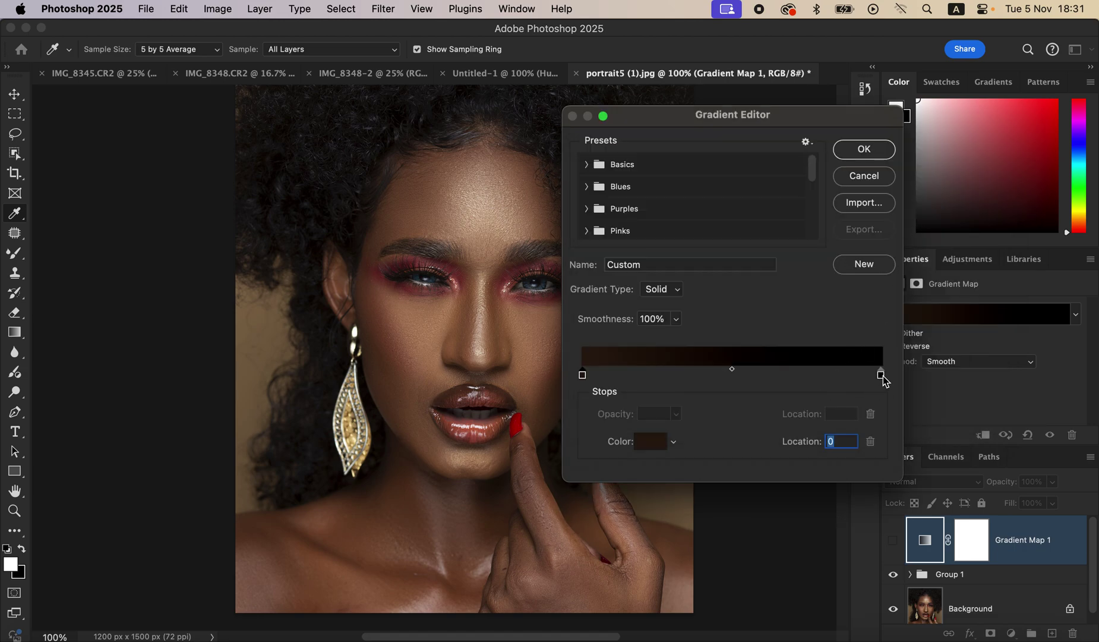
Set the gradient's end stop to the light skin tone c8ac95 sampled from the highlight on the nose.
click(881, 375)
click(643, 443)
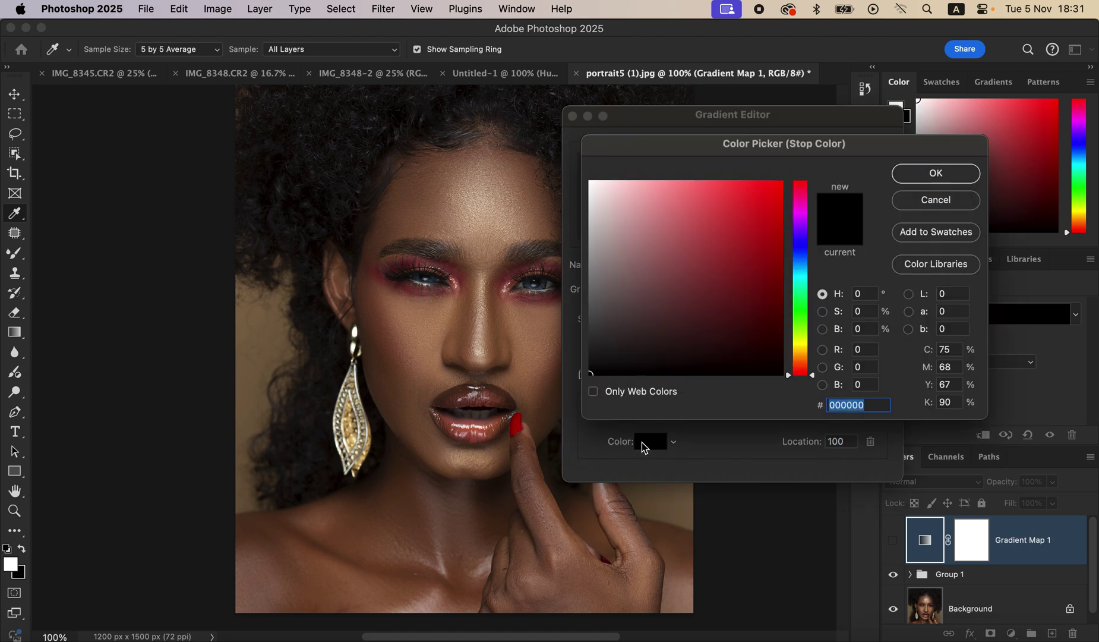
click(485, 350)
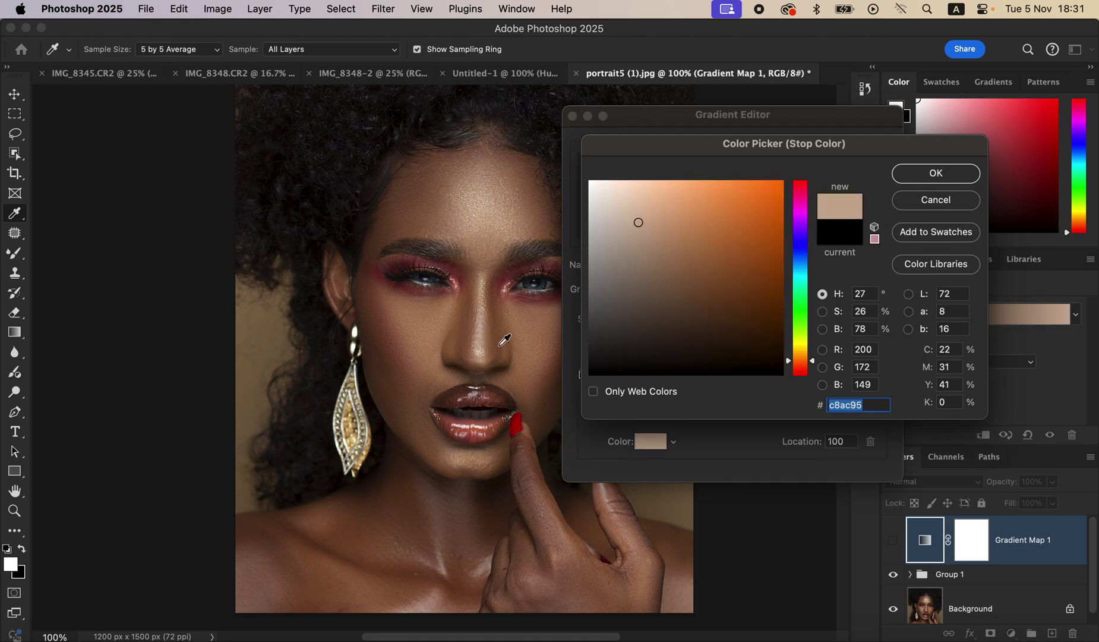
click(921, 175)
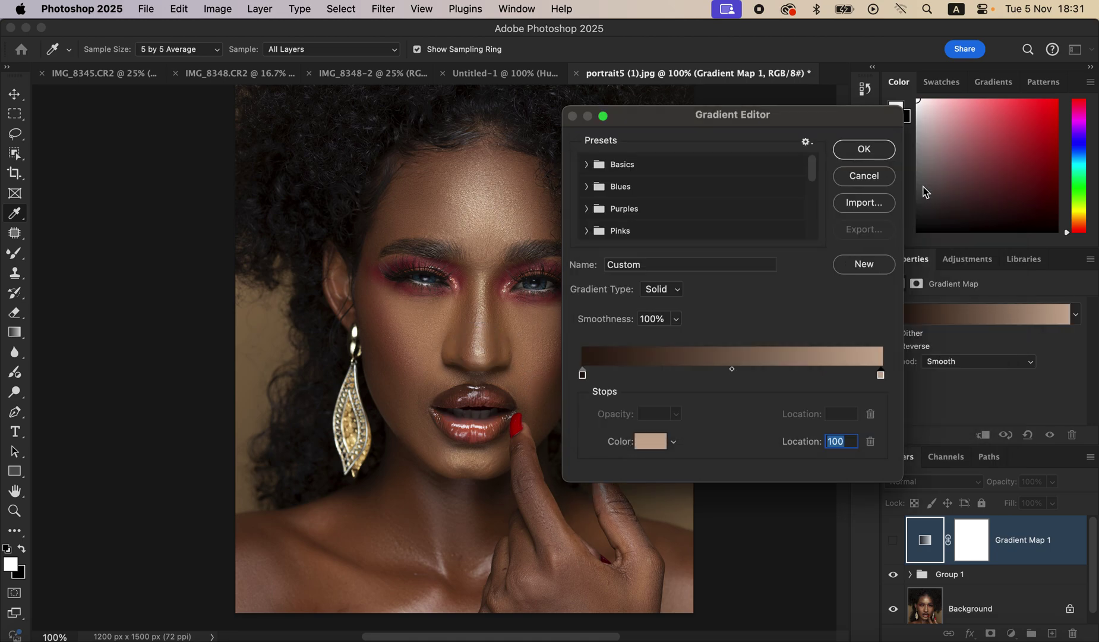
Add a middle stop at location 50 with a mid-brown skin tone sampled beside the nose, and accept the gradient.
click(740, 374)
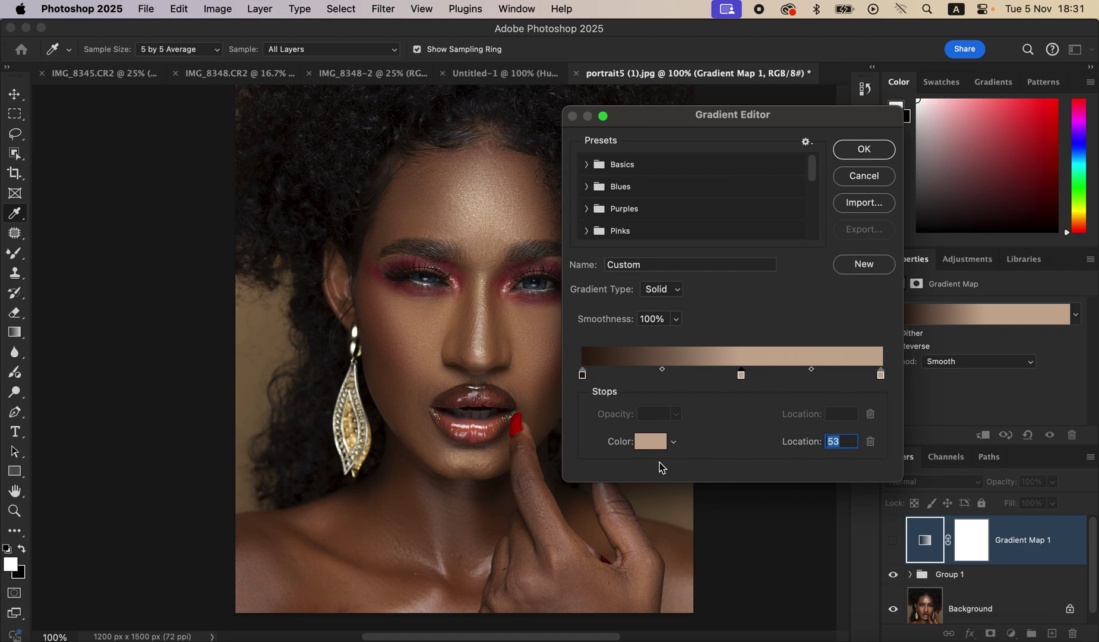
text(50)
click(653, 446)
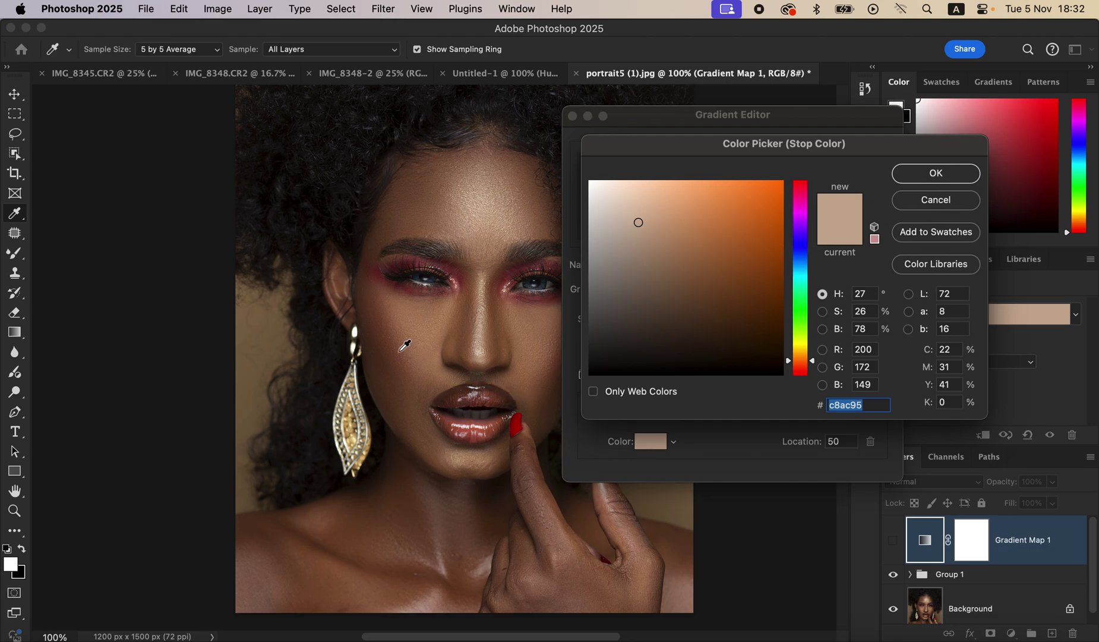
click(503, 332)
click(501, 332)
click(936, 172)
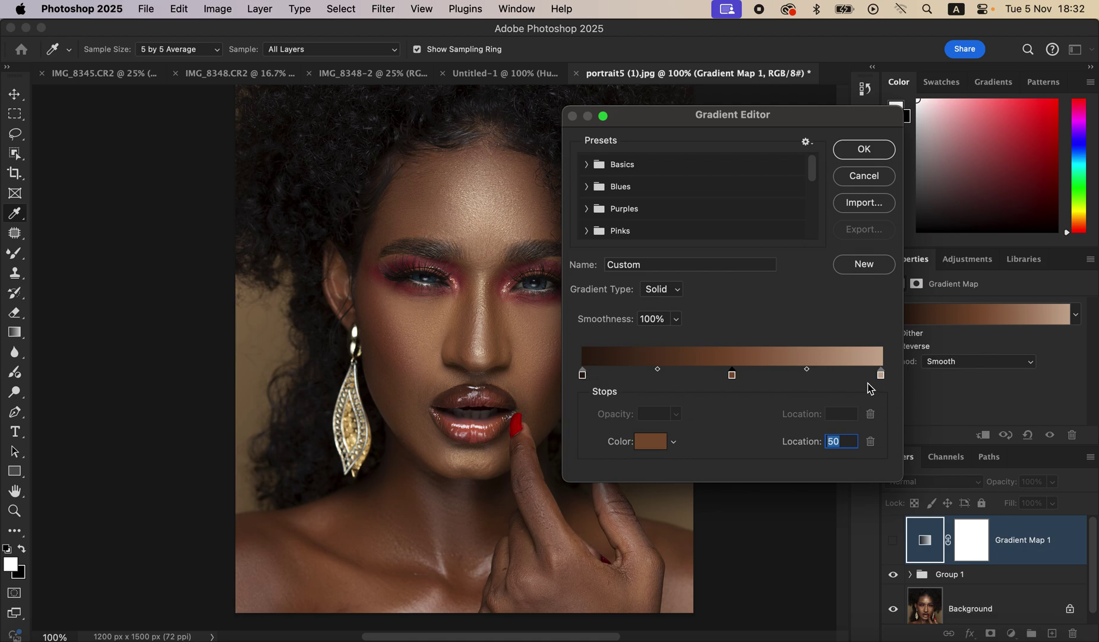
click(865, 150)
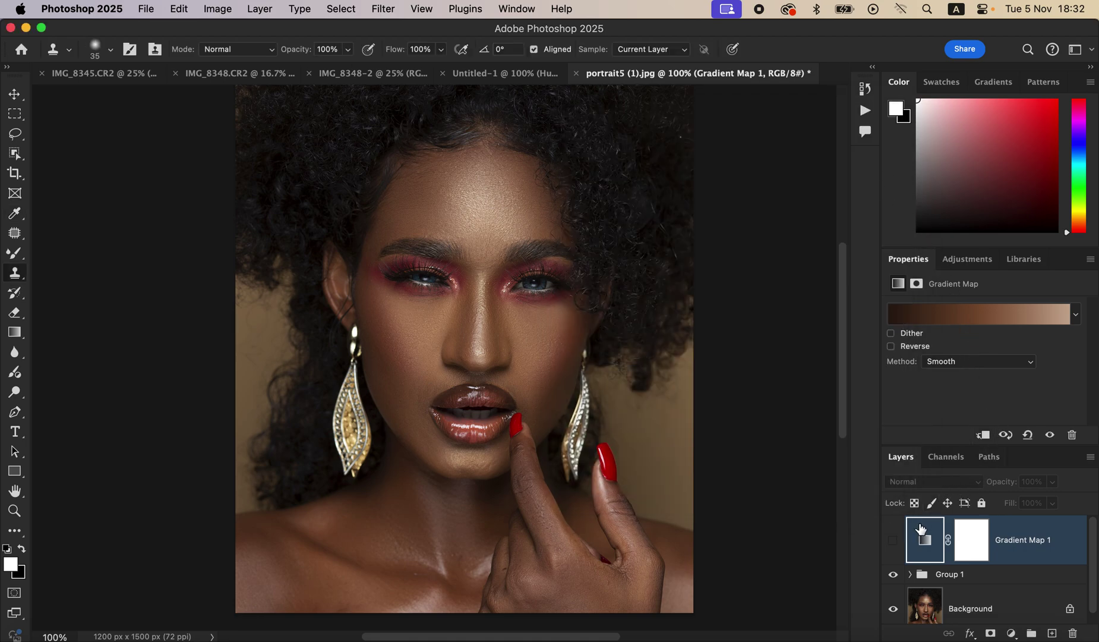
Show the Gradient Map layer, set its blend mode to Color, and invert its mask to black.
click(894, 542)
click(946, 480)
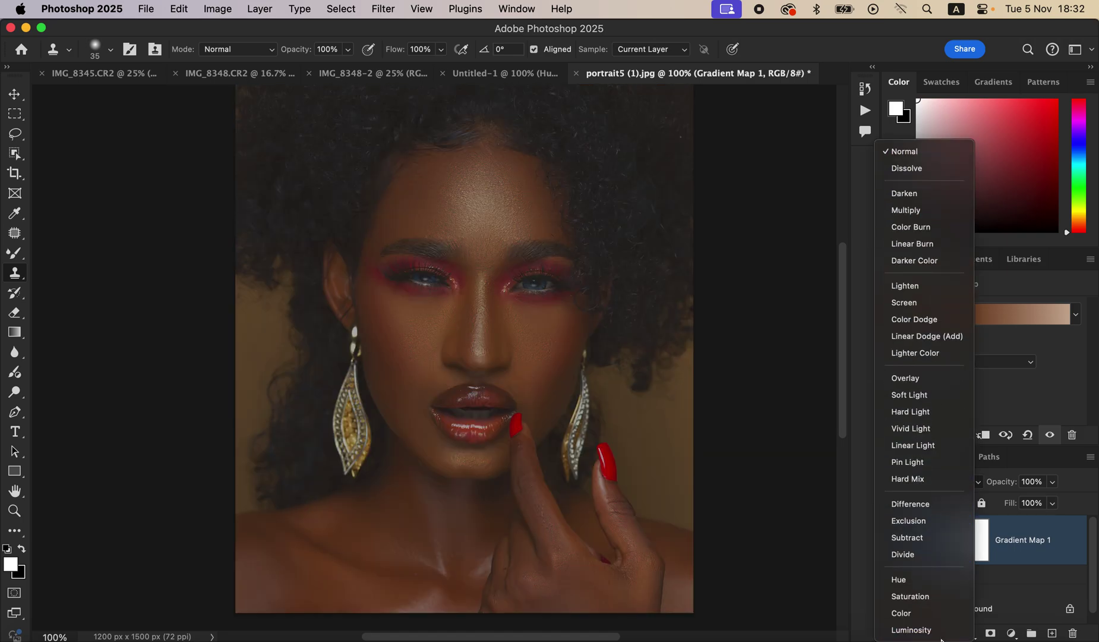
click(937, 617)
click(972, 547)
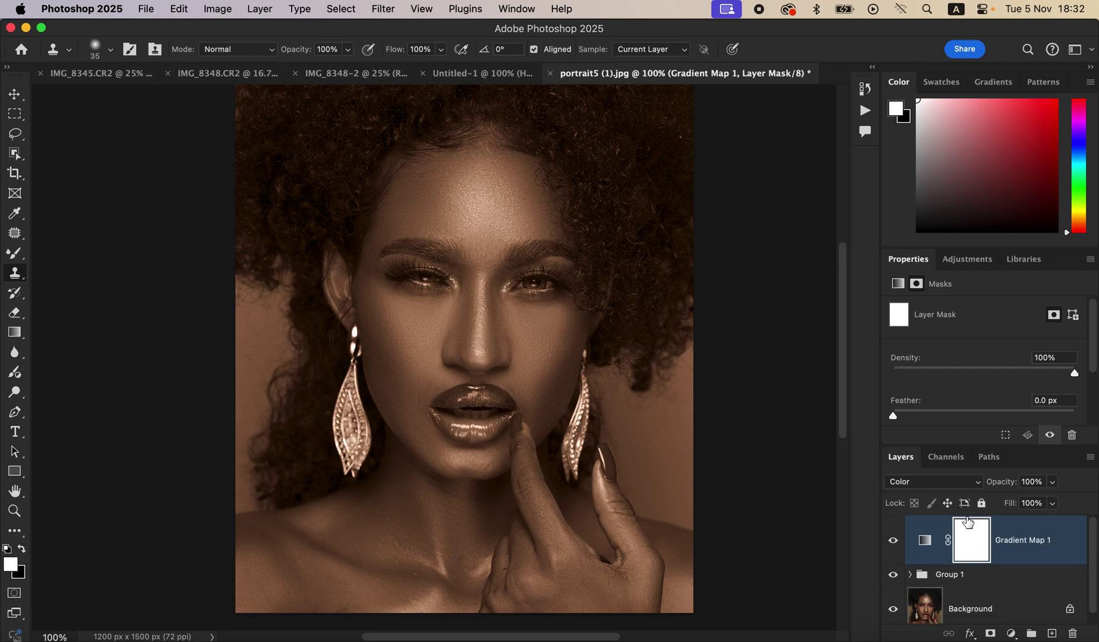
key(super+i)
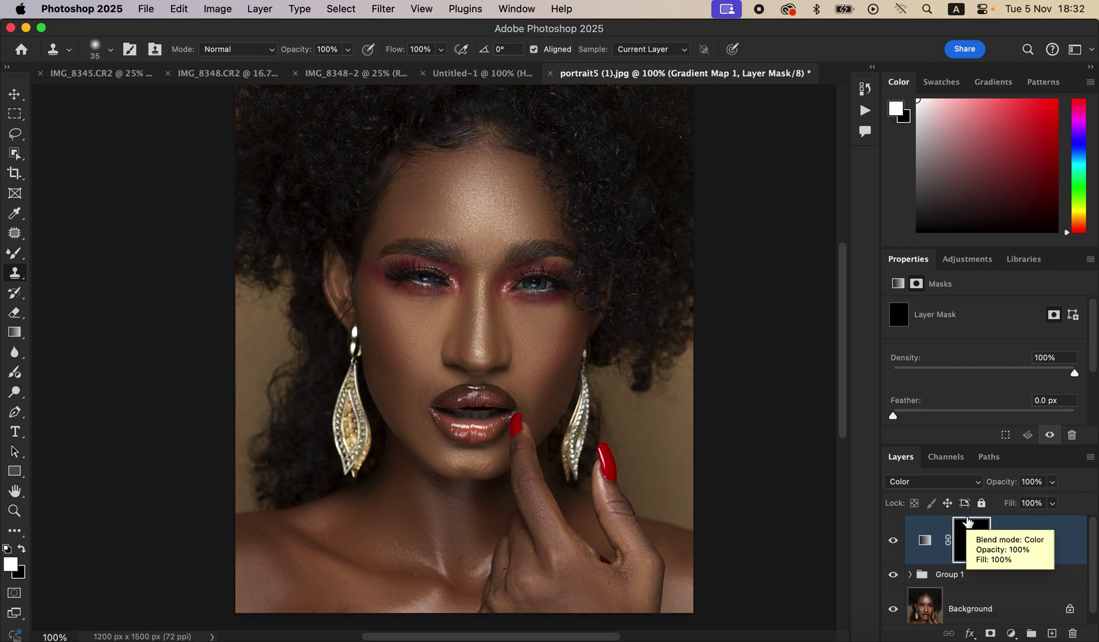
Switch to the Brush tool and check that a Soft Round tip with 0% hardness is selected.
click(20, 254)
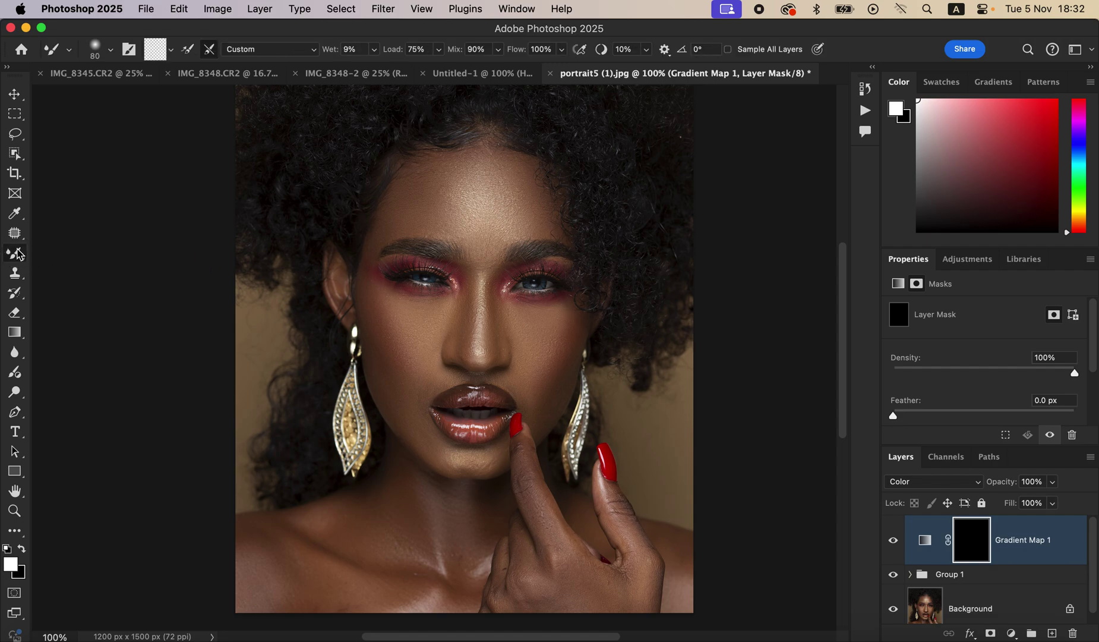
drag(20, 254, 66, 253)
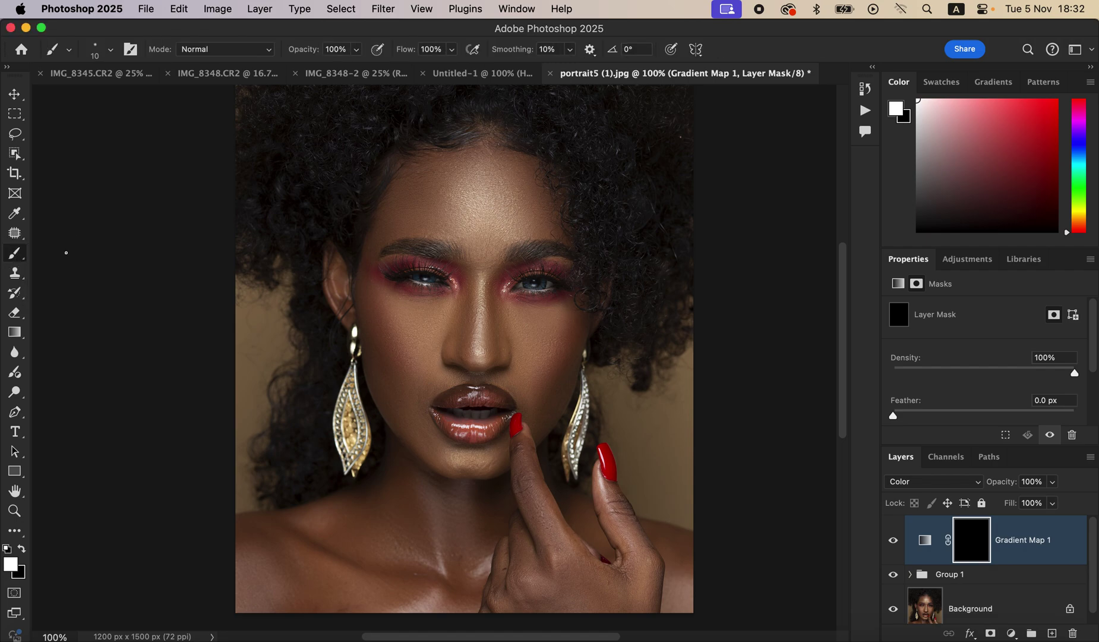
click(111, 49)
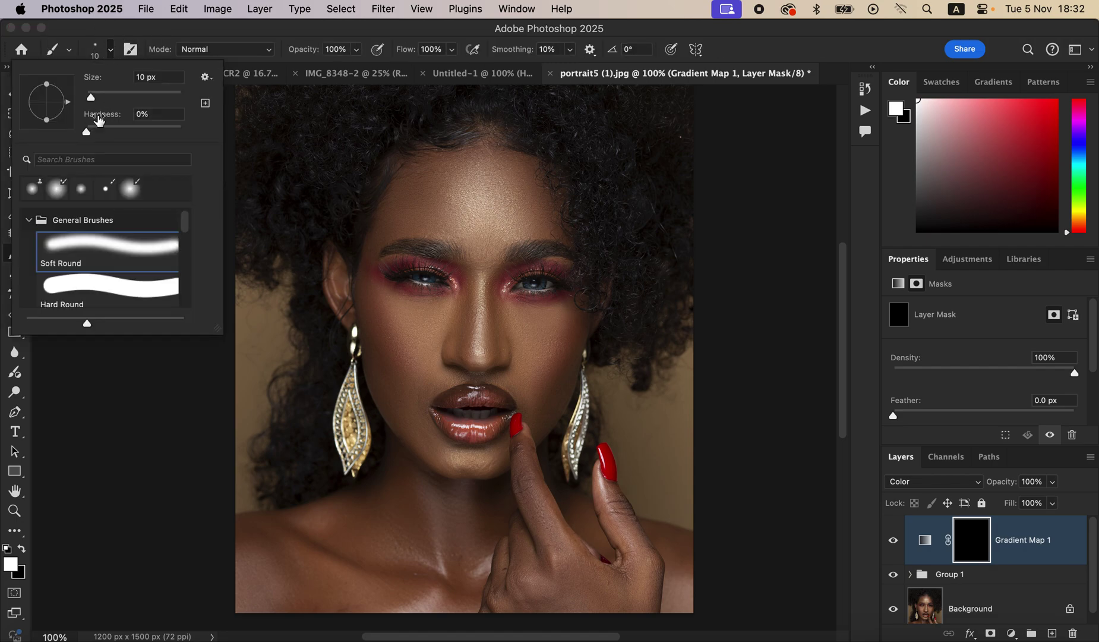
click(111, 51)
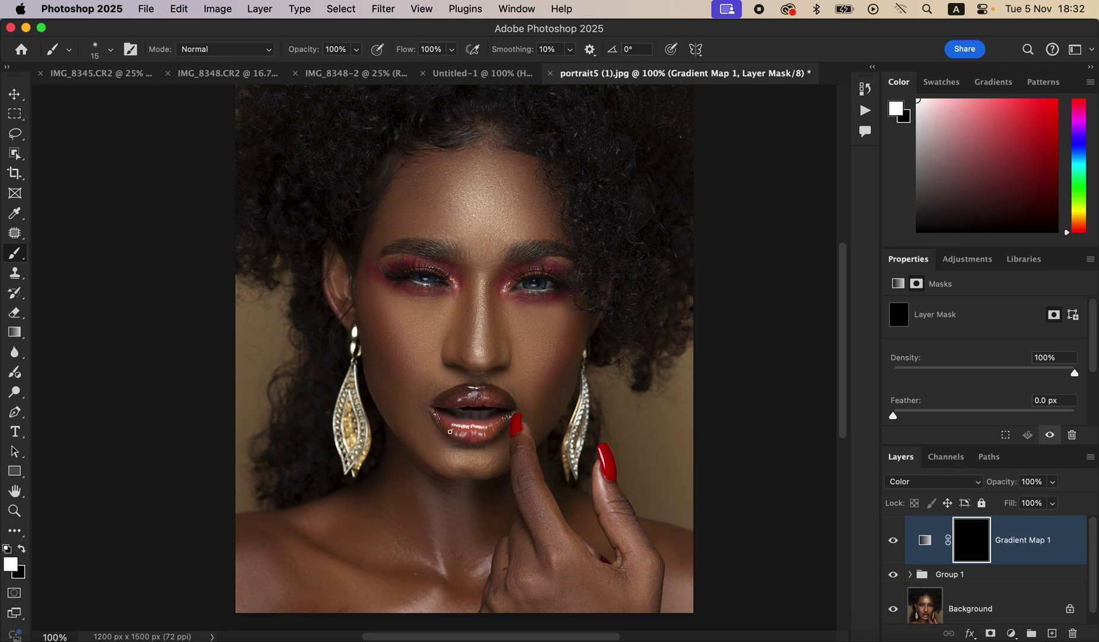
Enlarge the brush to 175 px and paint white on the Gradient Map mask over the face, neck, shoulders and hand, reducing to 70 px.
key(bracketright)
key(bracketright)
key(bracketright)
key(bracketright)
key(bracketright)
key(bracketright)
key(bracketright)
key(bracketright)
key(bracketright)
key(bracketright)
key(bracketright)
key(bracketright)
key(bracketright)
click(22, 548)
click(22, 547)
click(23, 548)
click(23, 548)
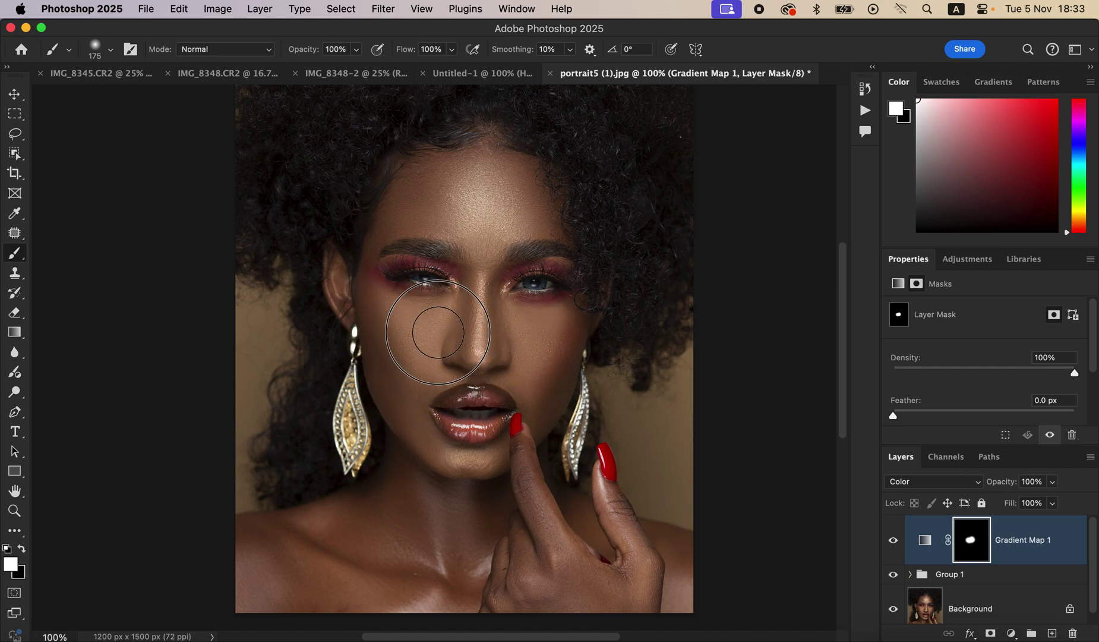
mouse_move(487, 237)
mouse_down()
mouse_move(495, 189)
mouse_move(430, 207)
mouse_move(454, 185)
mouse_move(511, 192)
mouse_move(524, 214)
mouse_move(515, 172)
mouse_move(415, 192)
mouse_move(477, 222)
mouse_move(484, 320)
mouse_move(514, 339)
mouse_move(540, 328)
mouse_move(522, 325)
mouse_move(539, 335)
mouse_move(530, 364)
mouse_move(550, 334)
mouse_move(528, 385)
mouse_up()
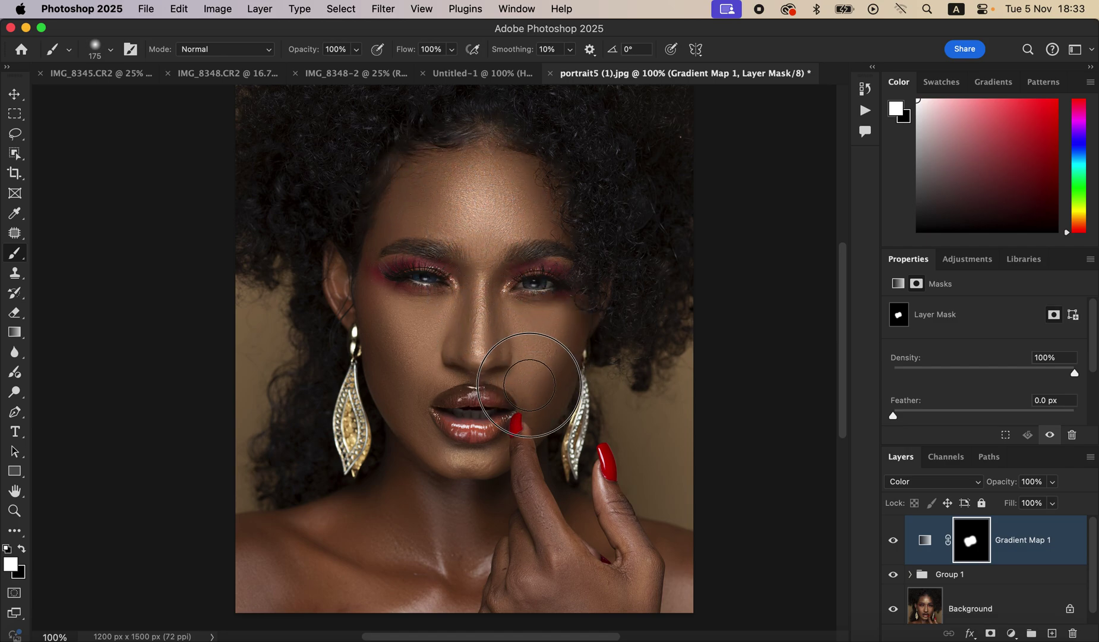
mouse_move(420, 429)
mouse_down()
mouse_move(422, 495)
mouse_move(462, 553)
mouse_move(484, 564)
mouse_move(527, 480)
mouse_move(526, 460)
mouse_move(562, 552)
mouse_move(604, 565)
mouse_move(621, 539)
mouse_move(643, 564)
mouse_move(609, 502)
mouse_move(520, 571)
mouse_move(417, 593)
mouse_move(452, 554)
mouse_move(380, 516)
mouse_move(238, 559)
mouse_move(334, 568)
mouse_move(350, 580)
mouse_move(410, 491)
mouse_move(422, 520)
mouse_move(418, 449)
mouse_move(441, 510)
mouse_move(463, 479)
mouse_move(512, 507)
mouse_move(530, 473)
mouse_move(578, 537)
mouse_up()
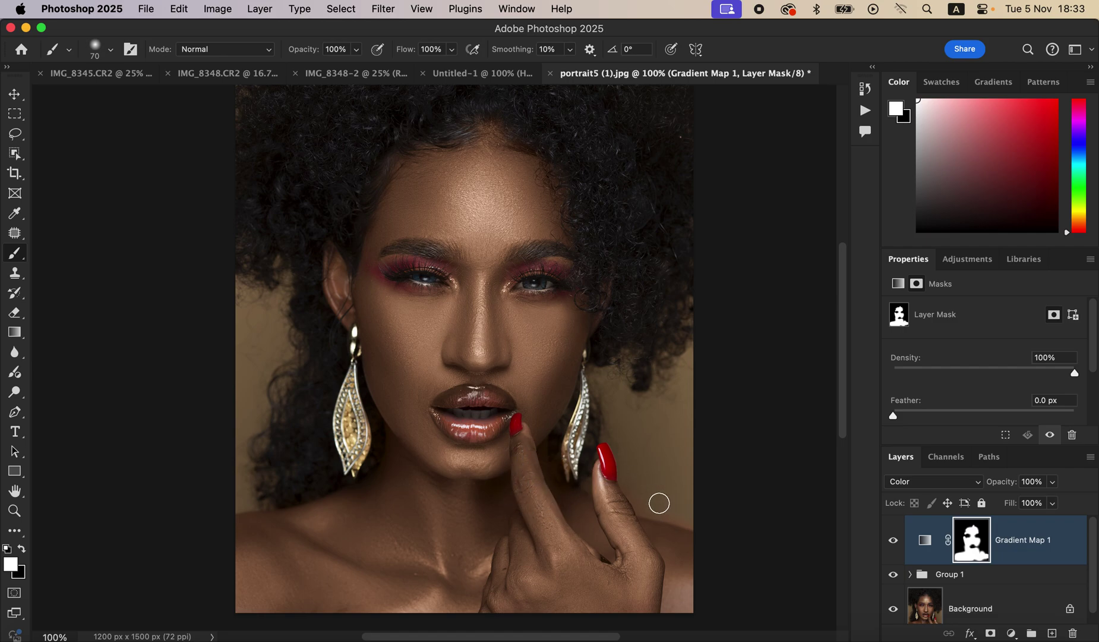
Refine the Gradient Map mask with black beside the thumb and white over the ear, fingers and edge of the hand.
key(x)
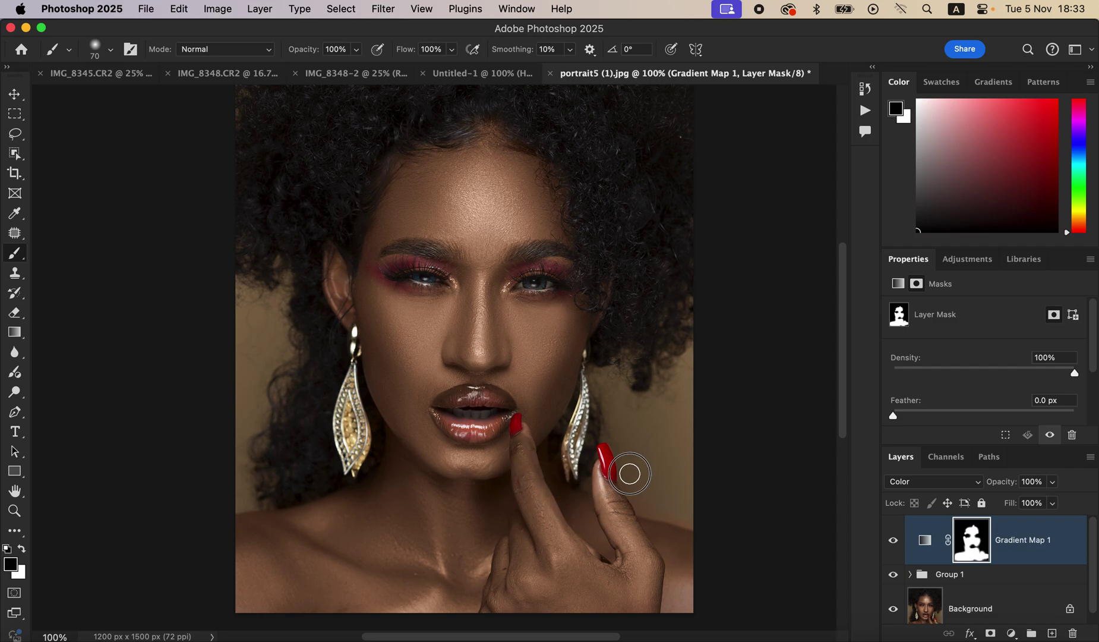
click(636, 489)
key(x)
mouse_move(331, 252)
mouse_down()
mouse_move(340, 300)
mouse_move(366, 309)
mouse_move(359, 284)
mouse_move(368, 319)
mouse_up()
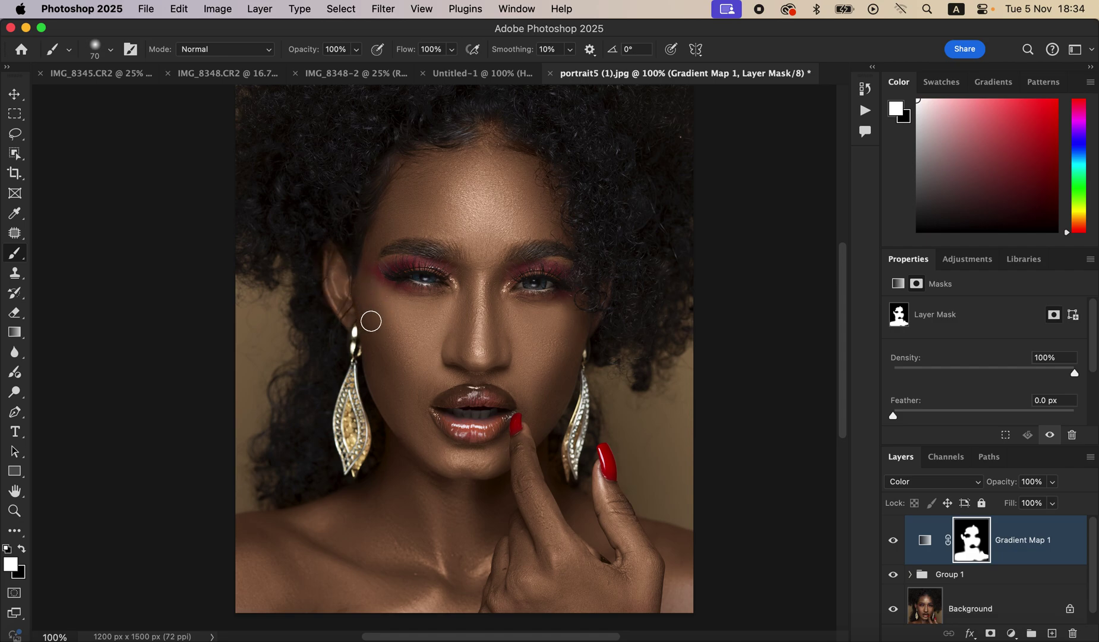
mouse_move(549, 400)
mouse_down()
mouse_move(521, 446)
mouse_move(538, 475)
mouse_up()
mouse_move(609, 495)
mouse_down()
mouse_move(643, 577)
mouse_move(658, 571)
mouse_move(673, 606)
mouse_move(688, 597)
mouse_move(694, 568)
mouse_move(677, 589)
mouse_up()
Feather the Gradient Map mask by 2.0 px, lower the layer's opacity to 80%, and compare with the layer toggled.
drag(896, 417, 916, 415)
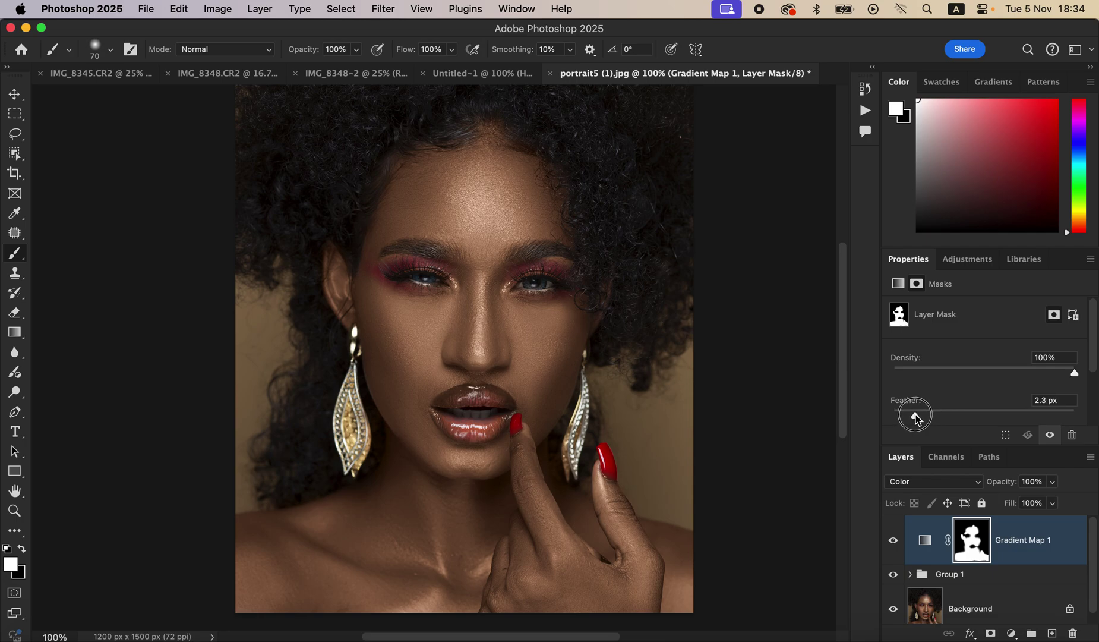
click(1055, 483)
mouse_move(1050, 501)
mouse_down()
mouse_move(1013, 501)
mouse_move(1040, 501)
mouse_up()
click(893, 557)
Reduce the brush to 40 px and paint black on the Gradient Map mask over the red fingernails to restore their color.
key(super+equal)
key(bracketleft)
key(bracketleft)
key(bracketleft)
key(bracketleft)
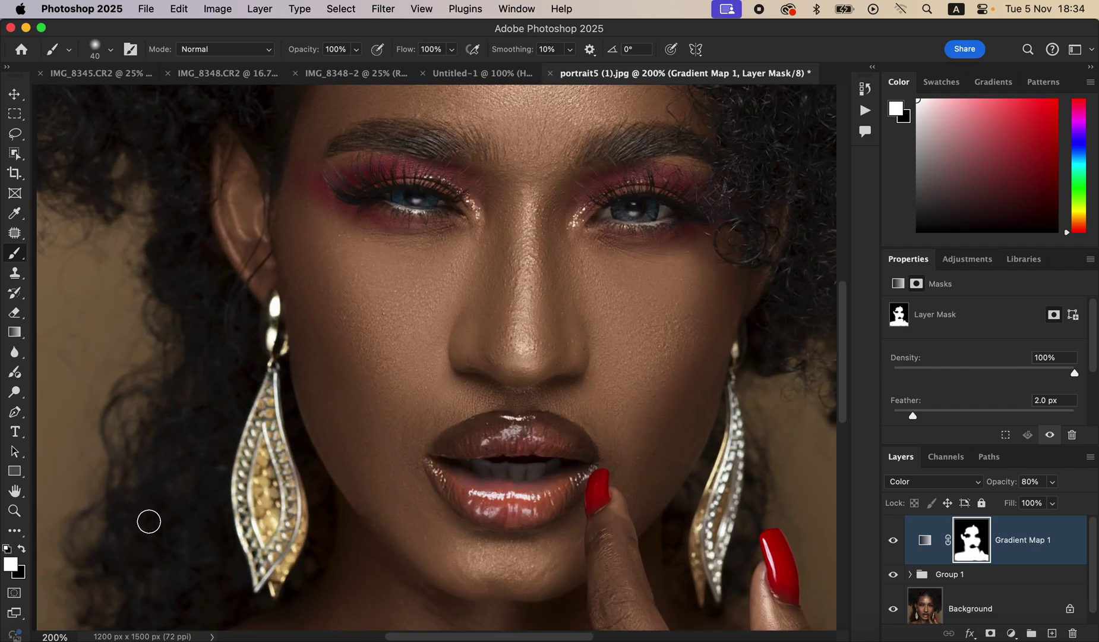
key(x)
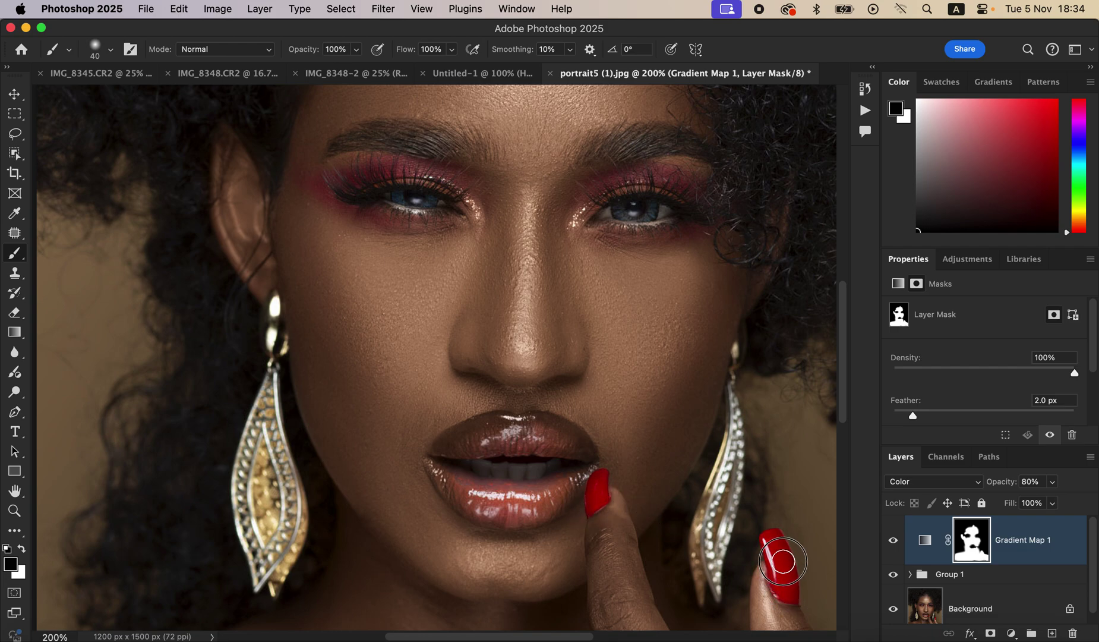
key(super+minus)
key(super+minus)
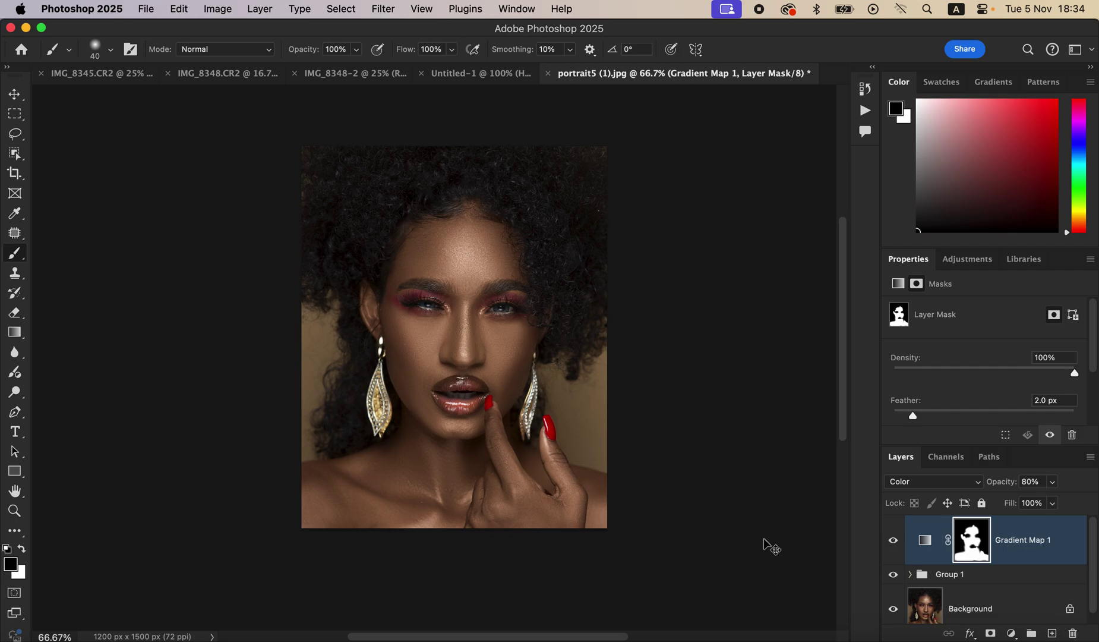
key(super+plus)
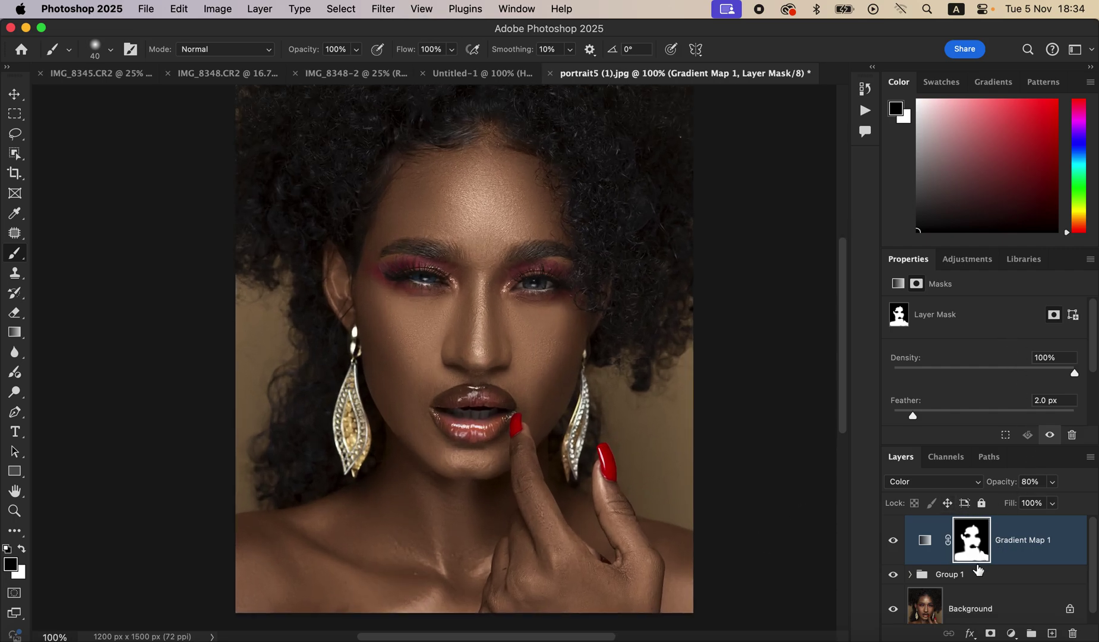
Add a Selective Color adjustment layer above the Gradient Map and set Cyan to -19% in the Reds.
click(1010, 634)
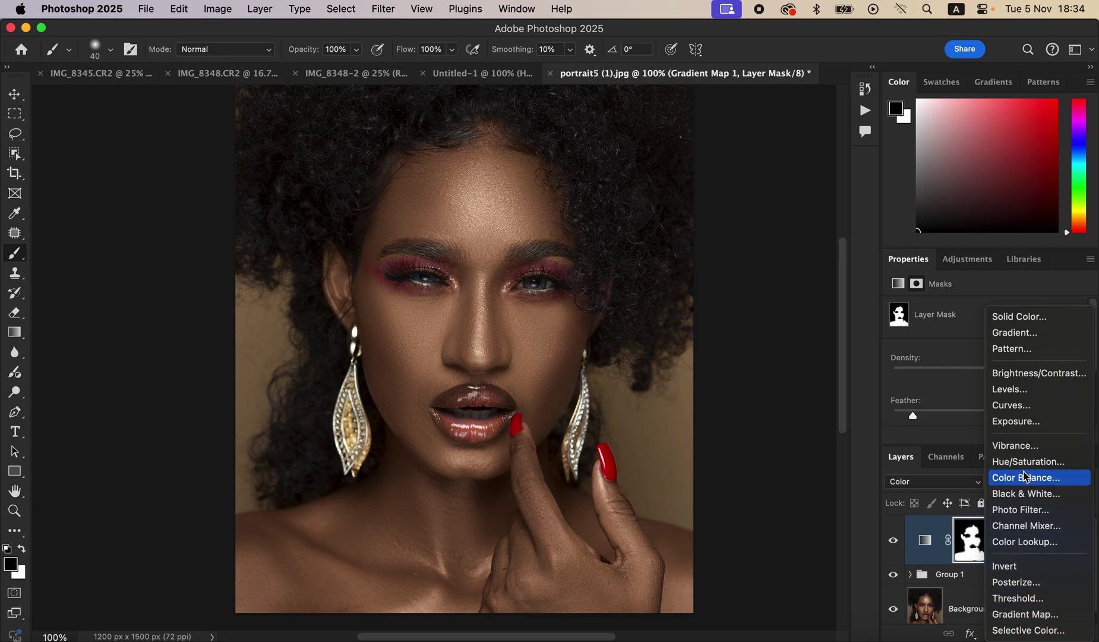
click(1017, 630)
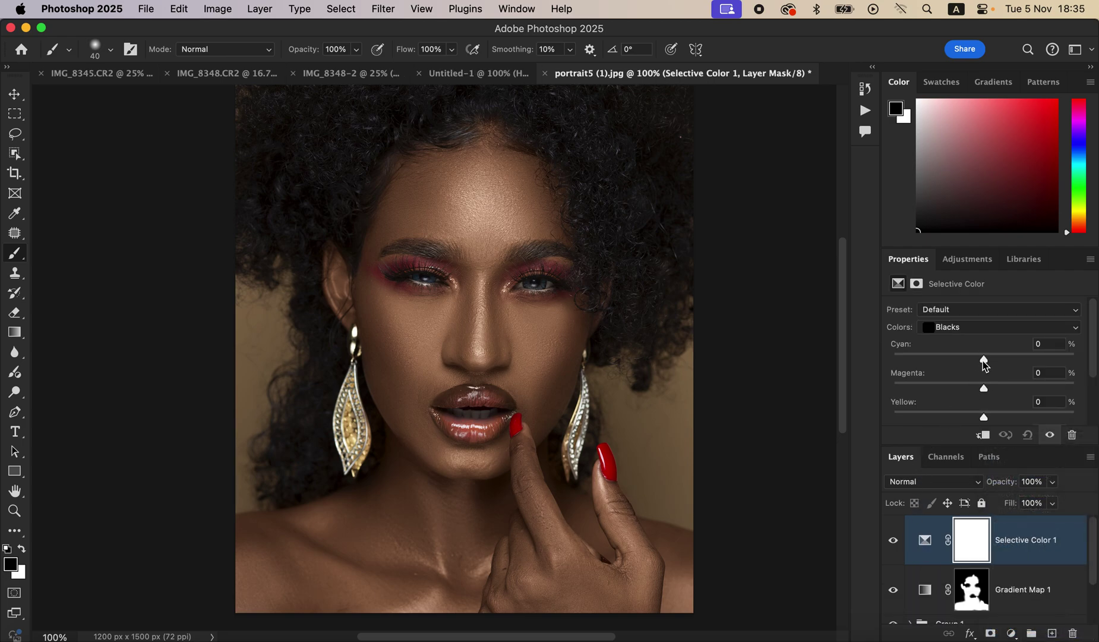
click(977, 328)
click(977, 236)
mouse_move(985, 365)
mouse_down()
mouse_move(1003, 363)
mouse_move(968, 363)
mouse_up()
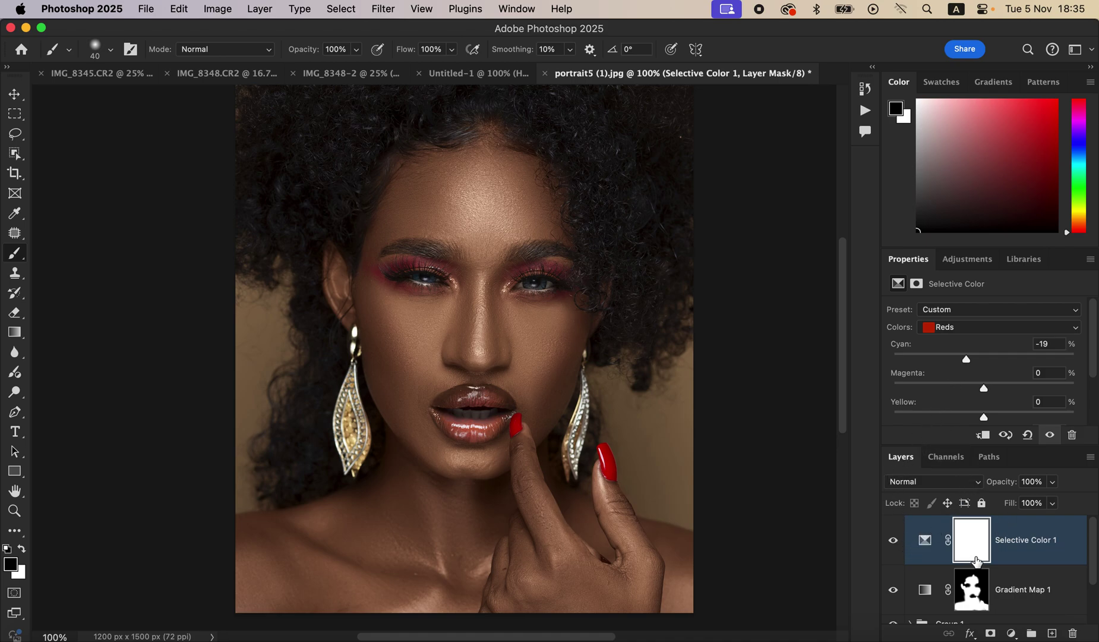
Add a Hue/Saturation adjustment layer above Selective Color 1 and slightly lower the Lightness of the Reds.
click(1011, 633)
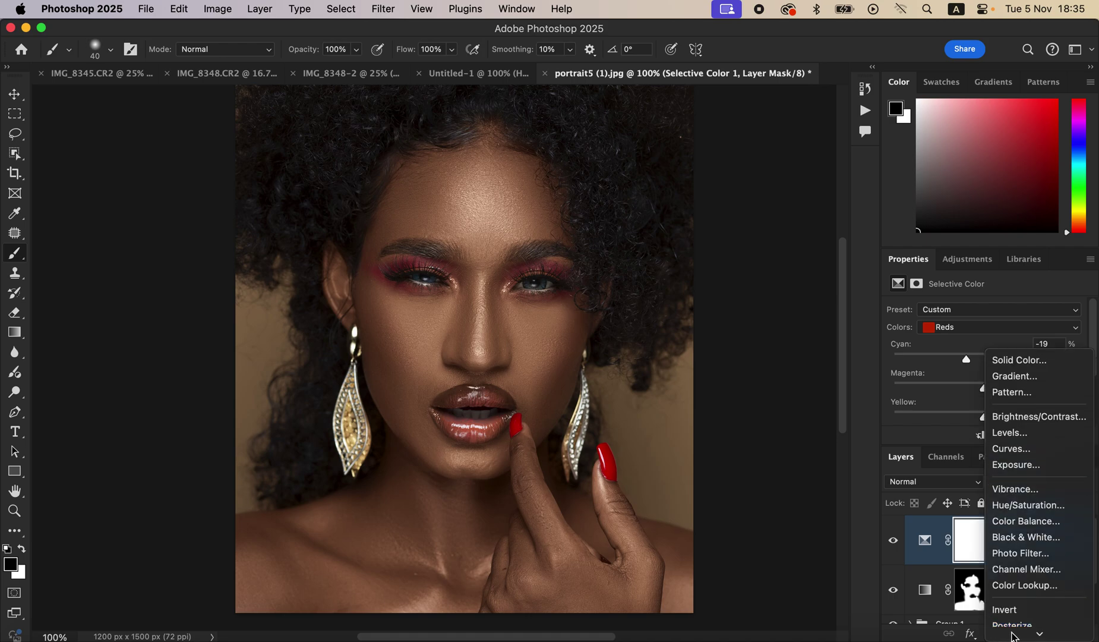
click(1024, 472)
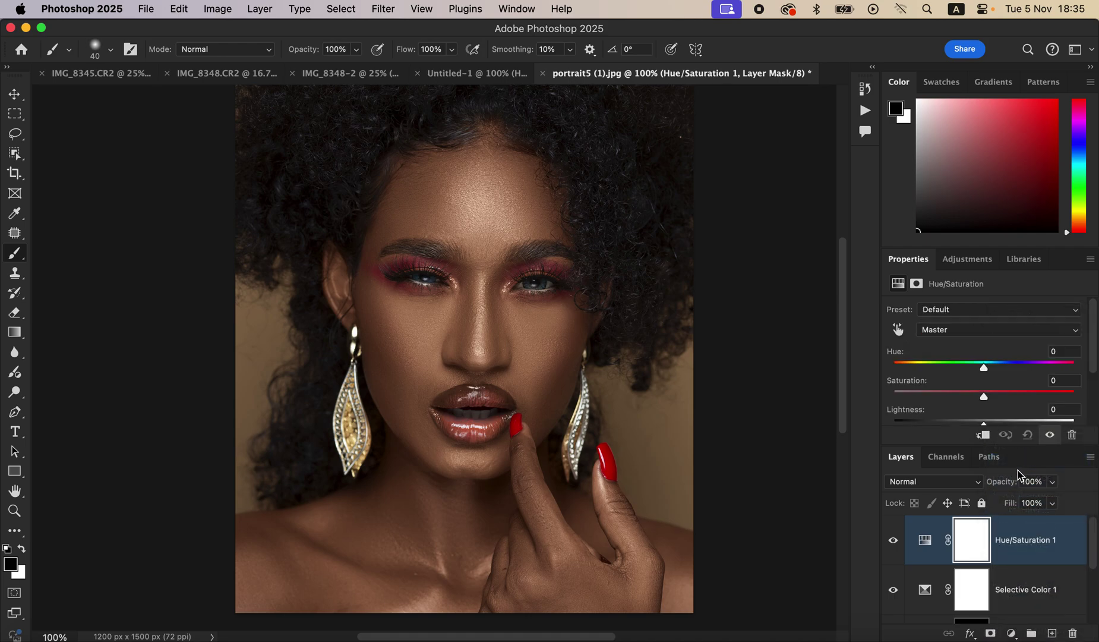
click(983, 337)
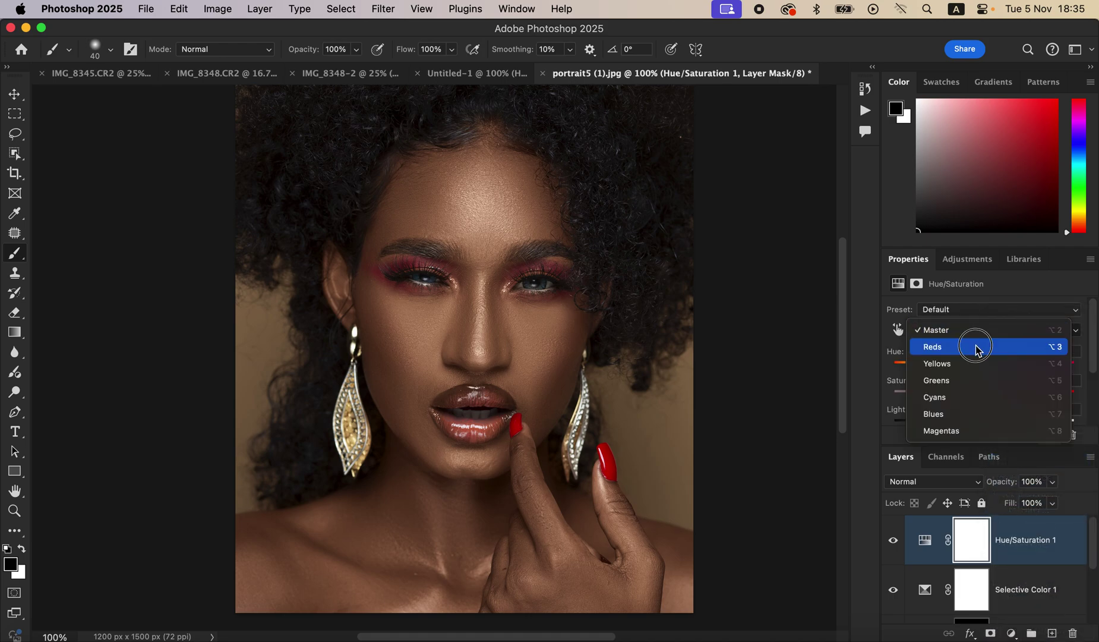
click(977, 348)
drag(1093, 358, 1095, 378)
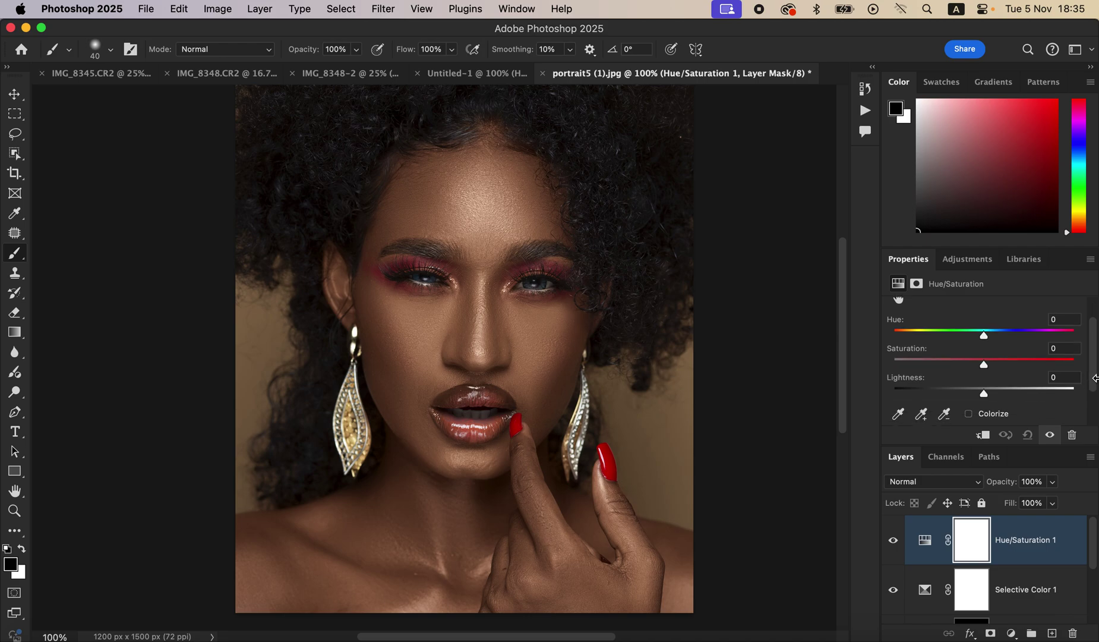
mouse_move(986, 397)
mouse_down()
mouse_move(965, 397)
mouse_move(978, 395)
mouse_up()
Add a Black & White adjustment layer in Multiply mode at 13% opacity and compare the image with the layer toggled.
click(1012, 634)
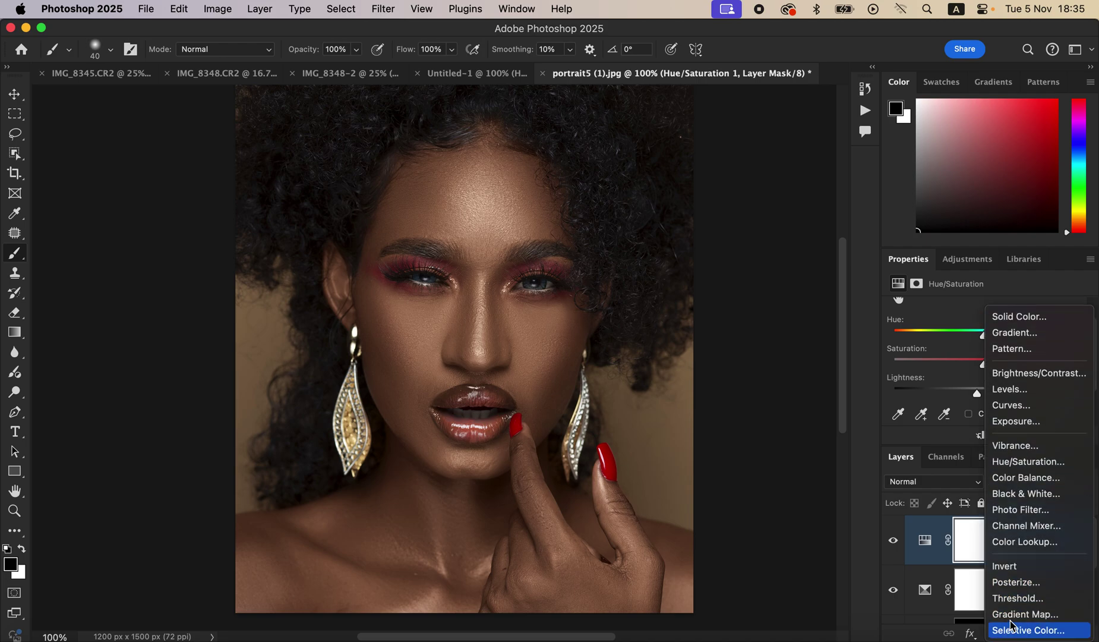
click(1029, 494)
click(942, 481)
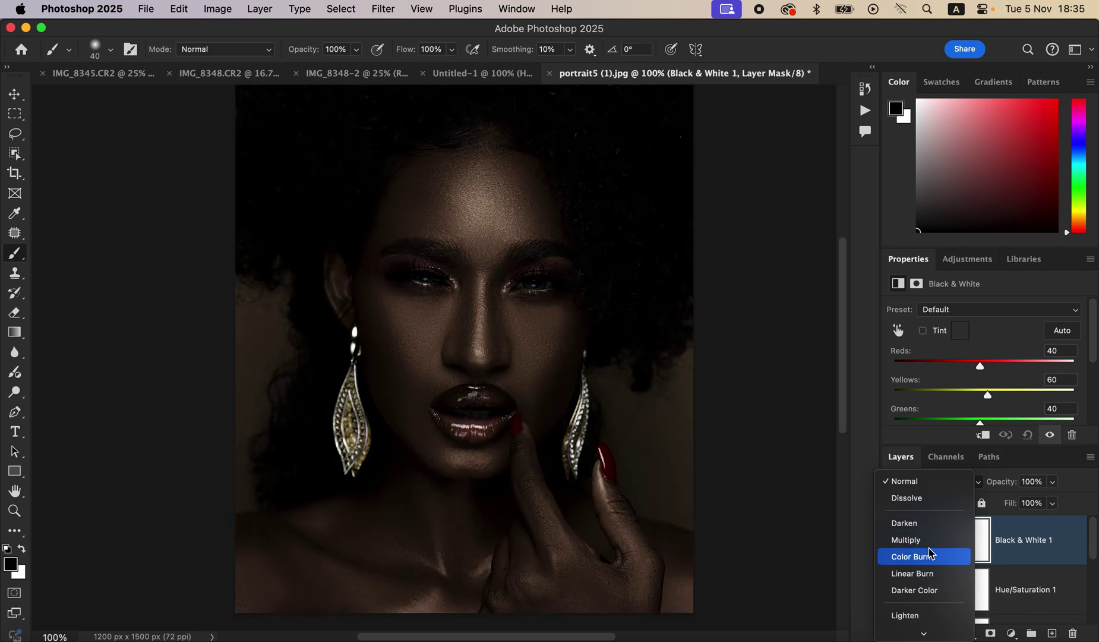
click(932, 541)
click(1053, 481)
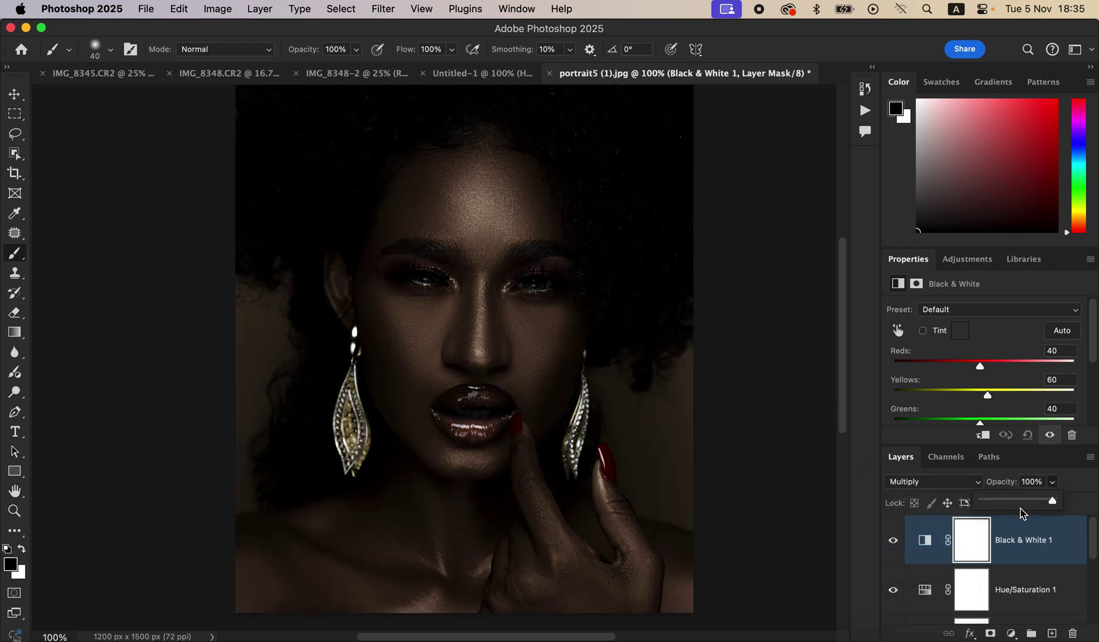
drag(1023, 502, 991, 505)
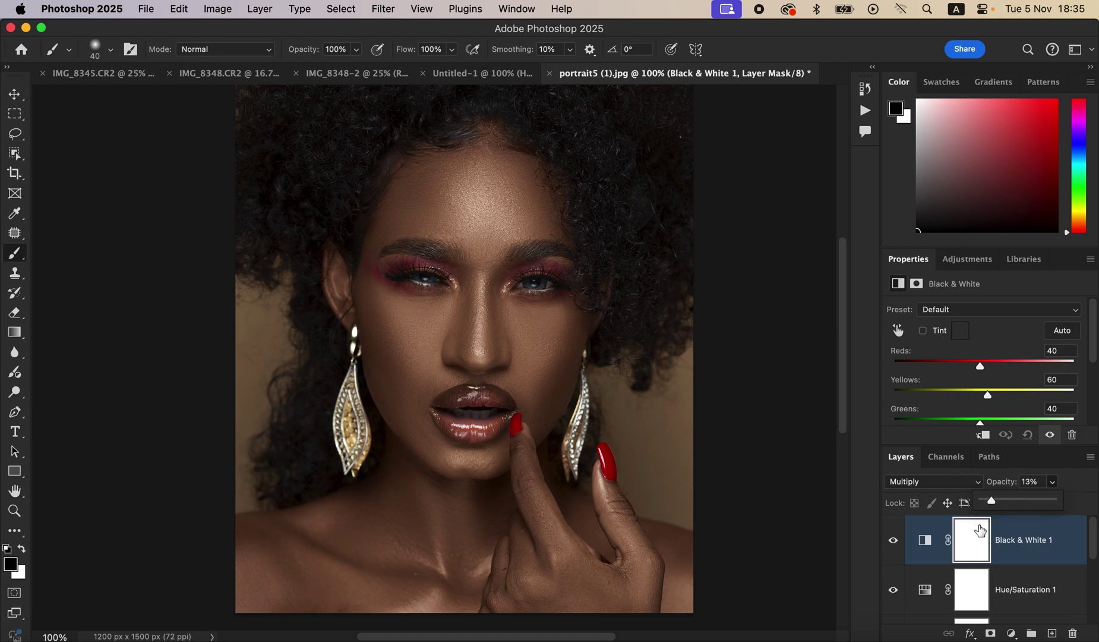
click(899, 548)
click(894, 541)
click(894, 541)
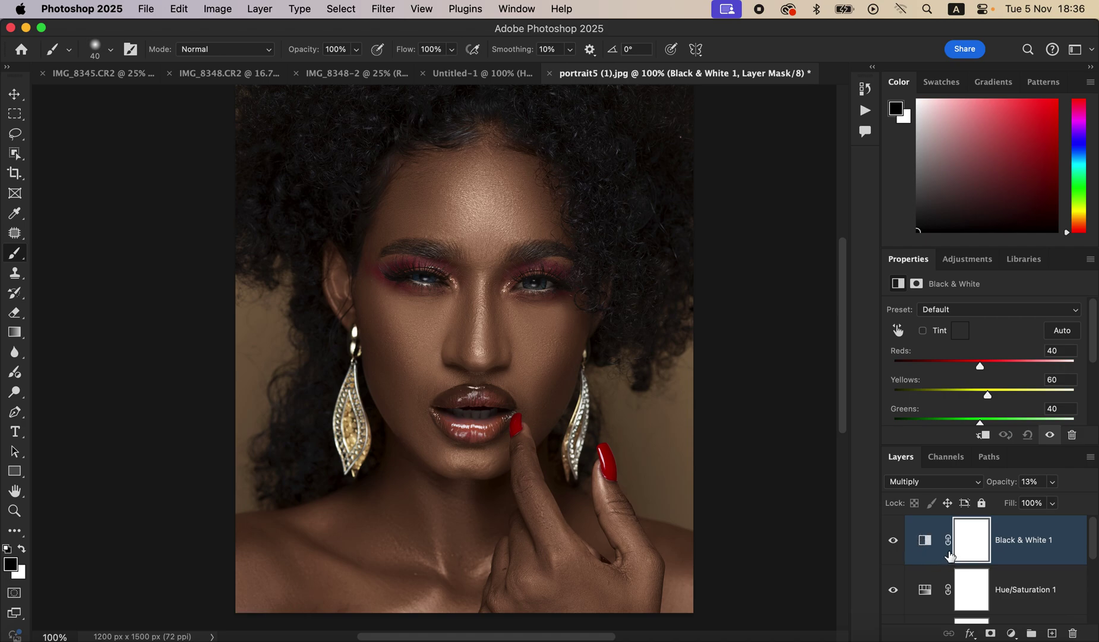
Add a second Selective Color adjustment layer on top and set Black to +5% in the Blacks.
click(1011, 634)
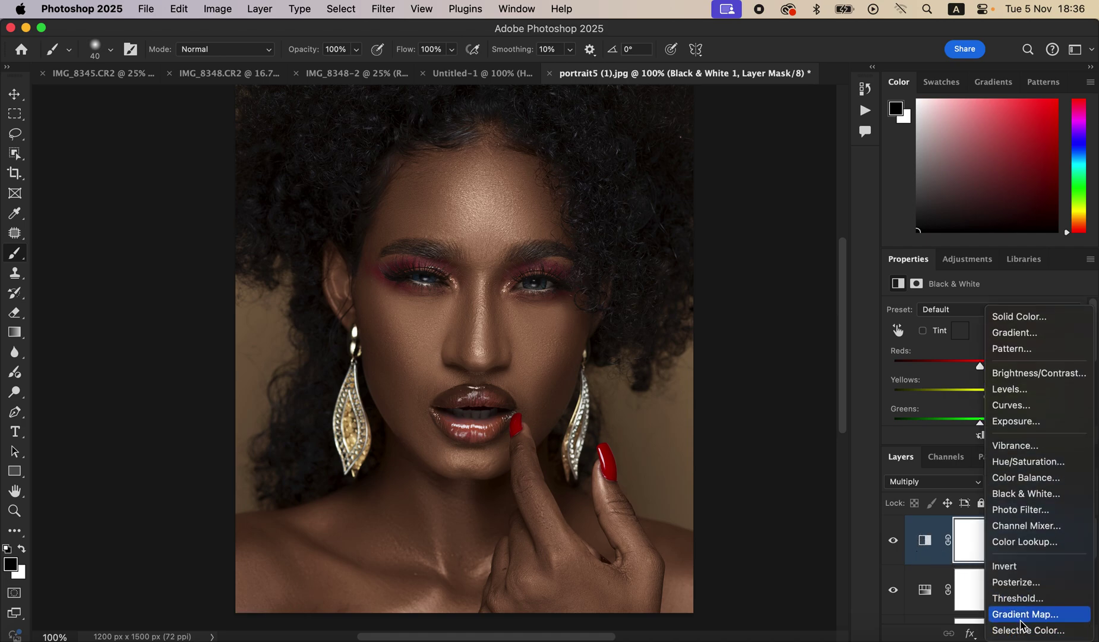
click(1025, 626)
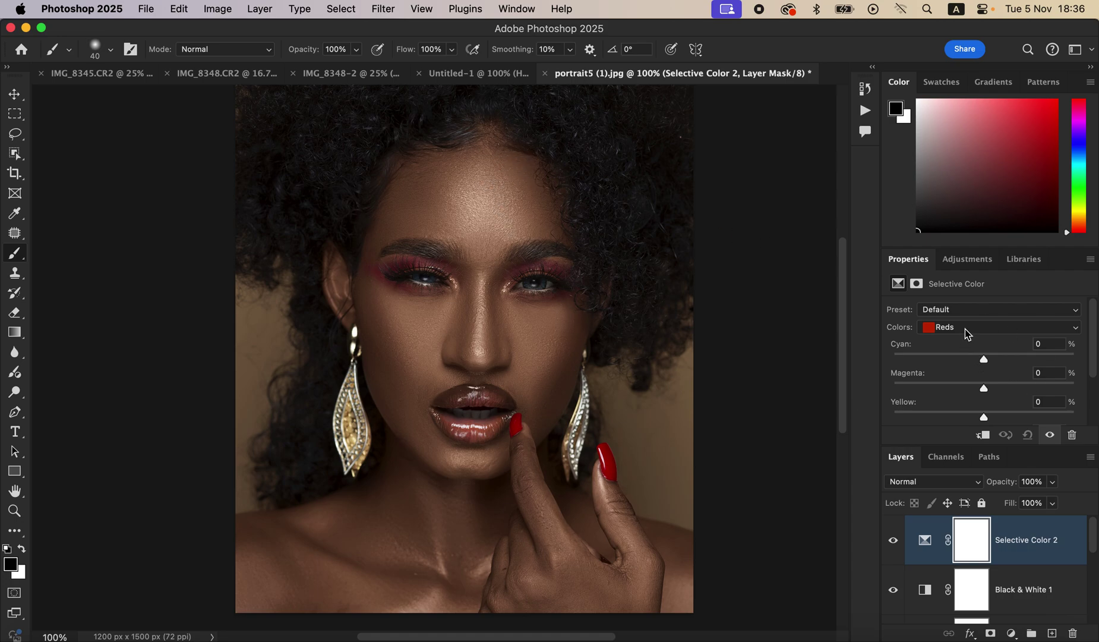
click(969, 335)
click(965, 421)
drag(1095, 364, 1095, 385)
drag(984, 408, 991, 410)
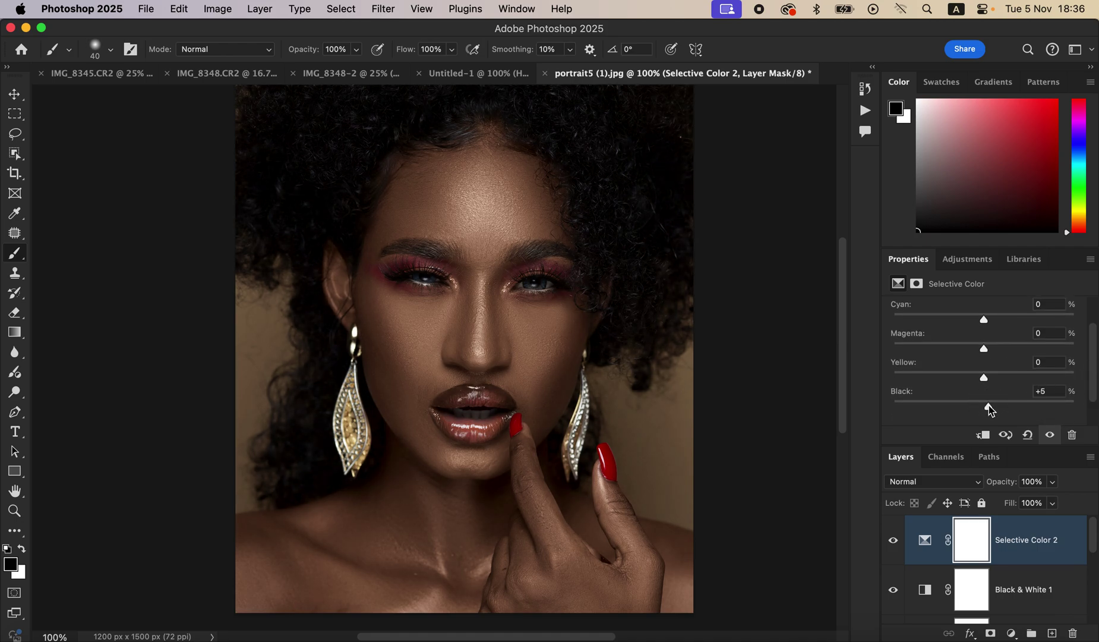
Tint the Blacks of Selective Color 2 with Cyan +4% and Yellow -3%, and set Black to +2%.
drag(1095, 386, 1096, 364)
drag(984, 352, 990, 354)
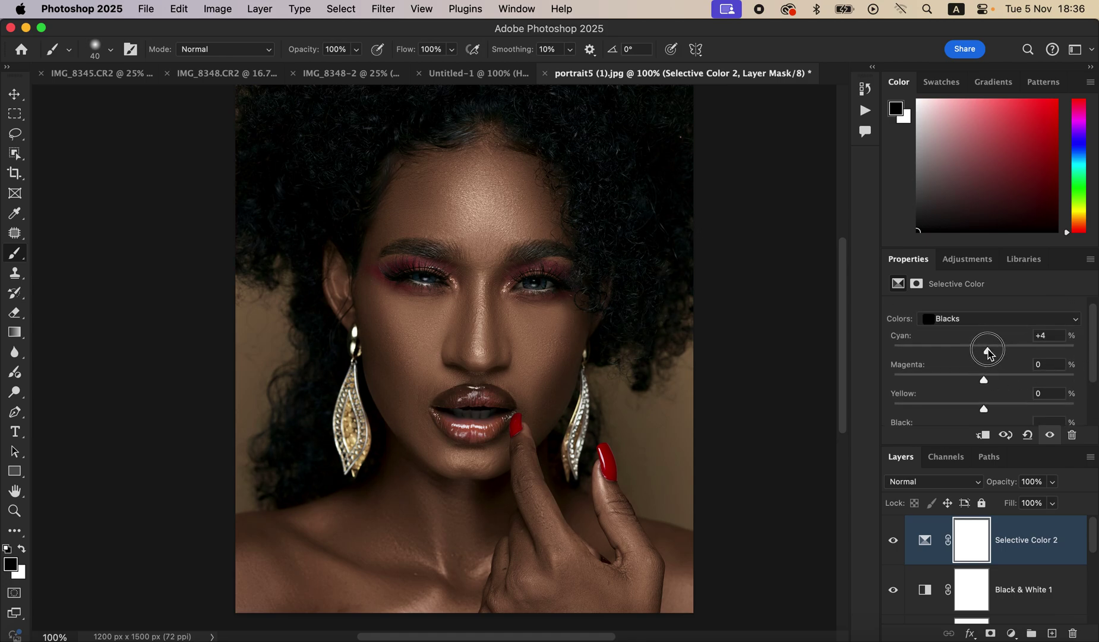
drag(986, 410, 985, 410)
scroll(1093, 361, down, 3)
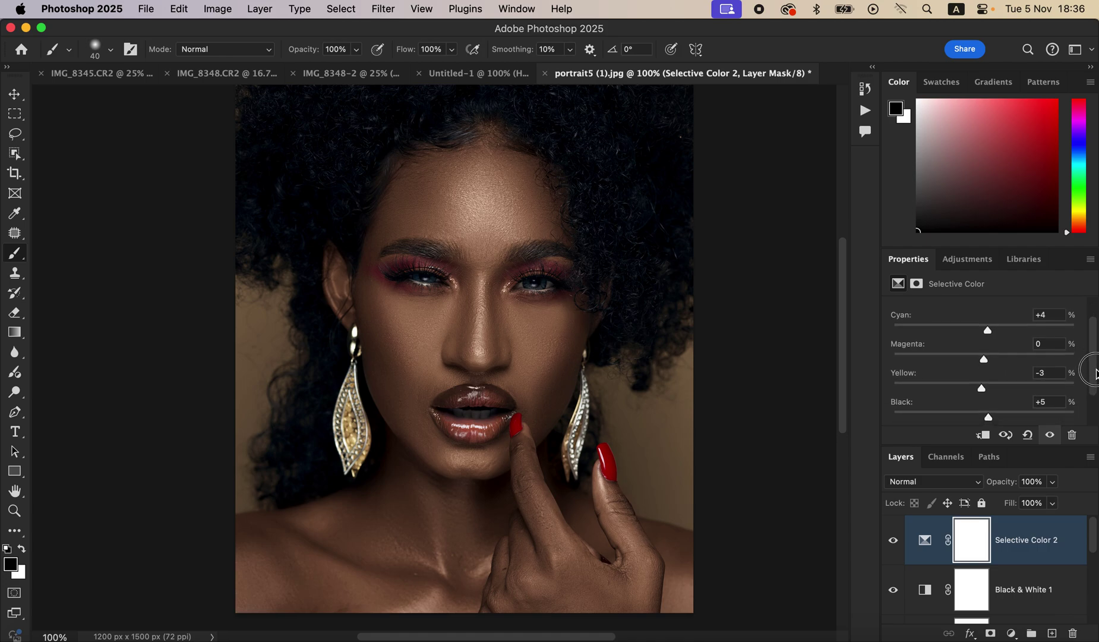
drag(993, 393, 986, 394)
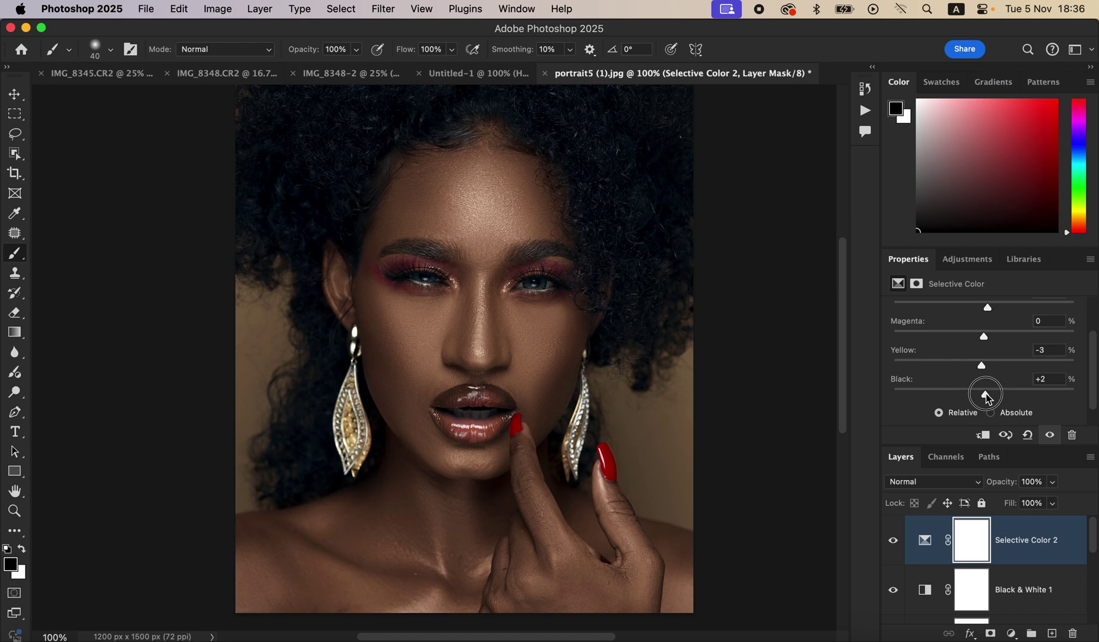
drag(988, 397, 988, 398)
Add a Curves adjustment layer on top and brighten the image by moving the white point to input 179.
click(1013, 635)
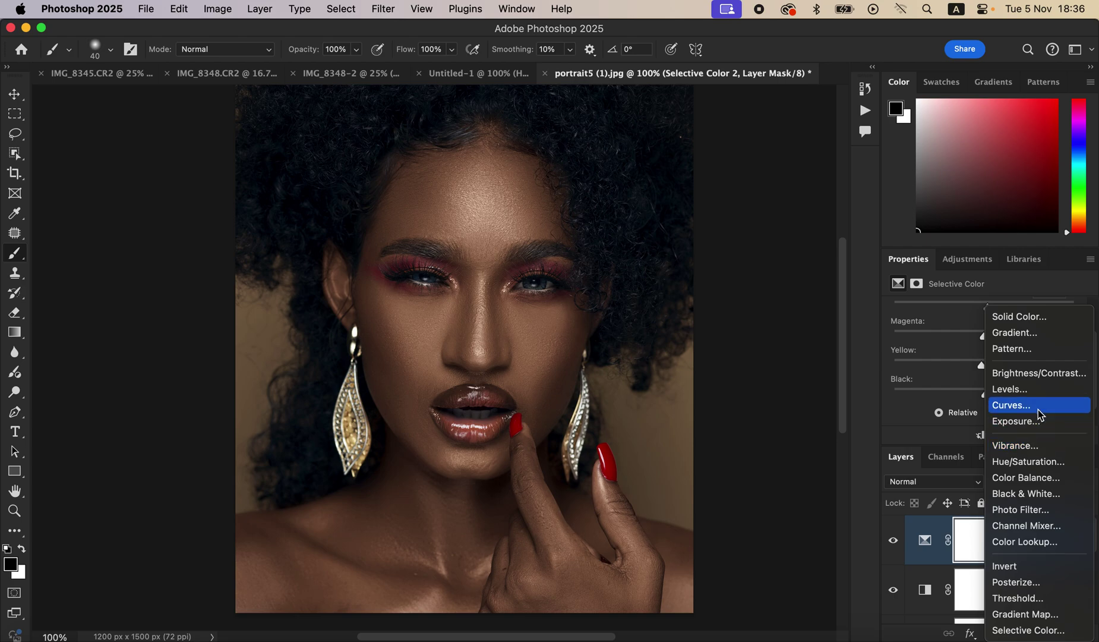
click(1038, 409)
scroll(1095, 355, down, 5)
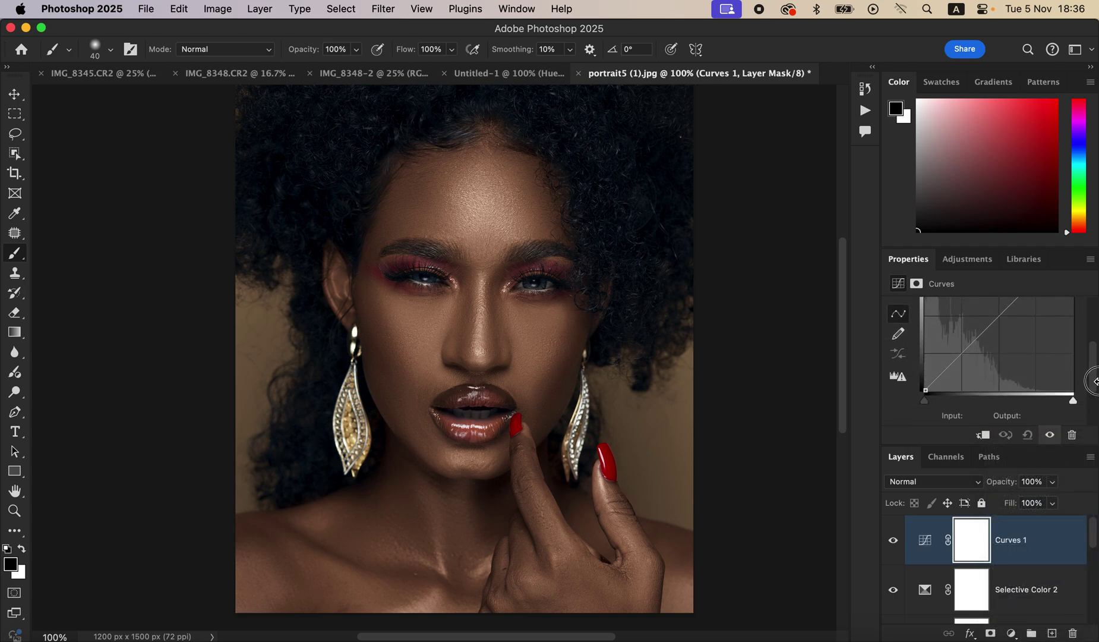
drag(1074, 400, 1031, 405)
drag(1031, 404, 1029, 401)
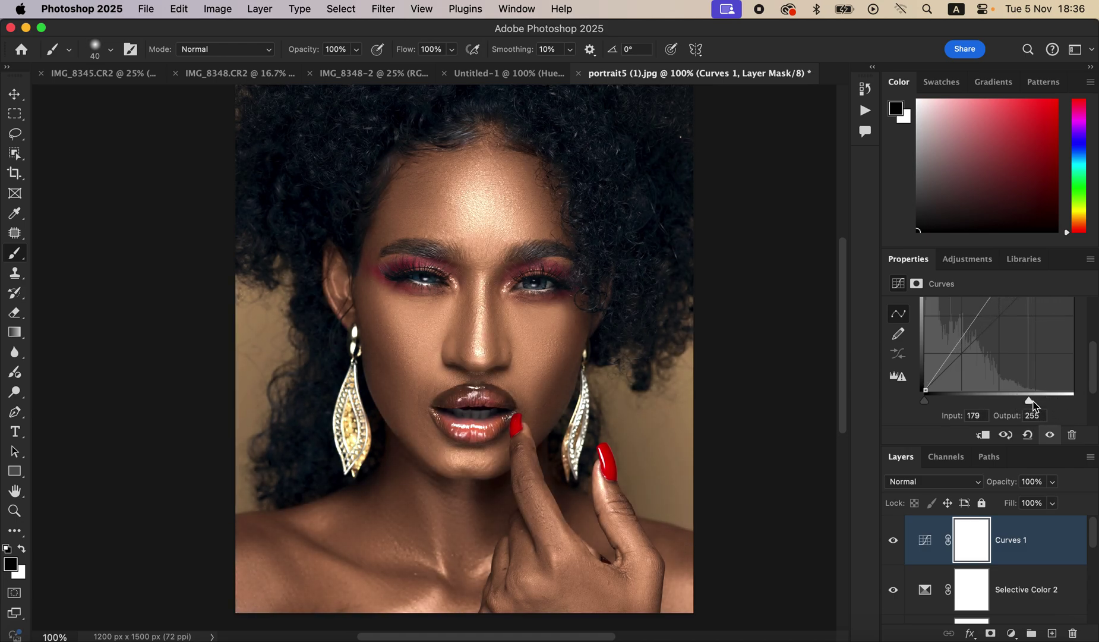
Limit the Curves layer to the highlights with Blend If Gray, splitting the Underlying Layer's black slider at 131 / 237.
click(1060, 548)
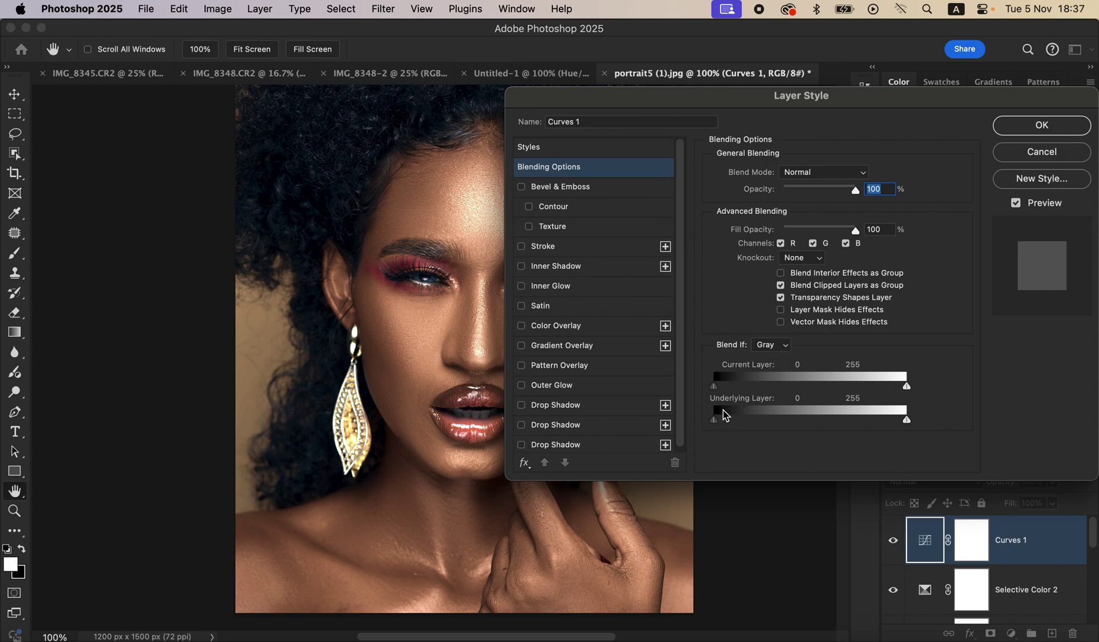
click(786, 347)
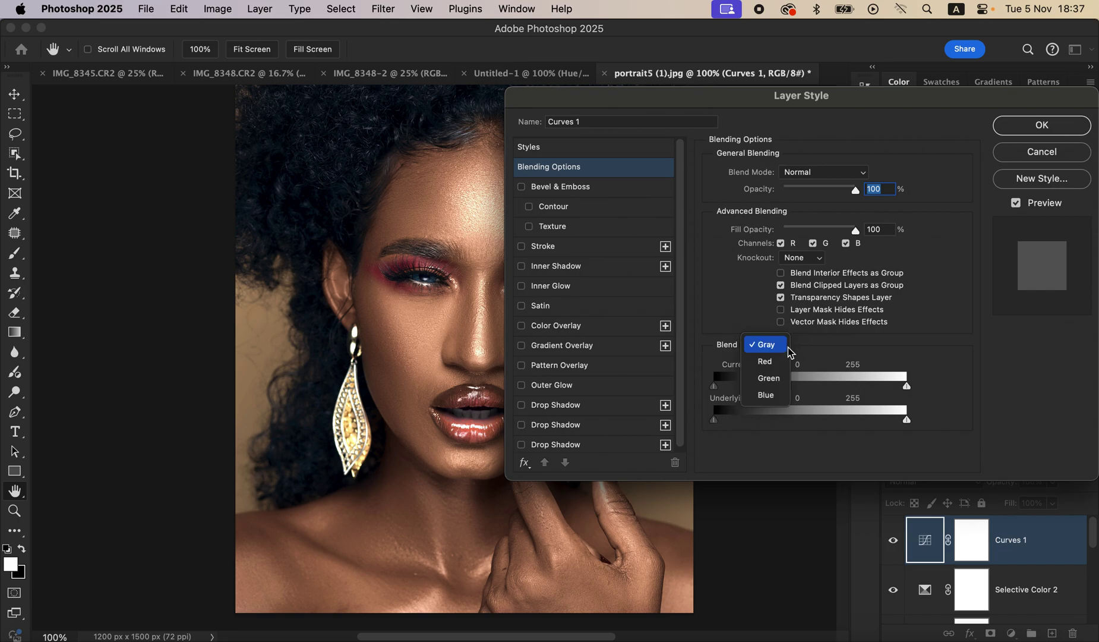
click(783, 348)
drag(715, 422, 814, 425)
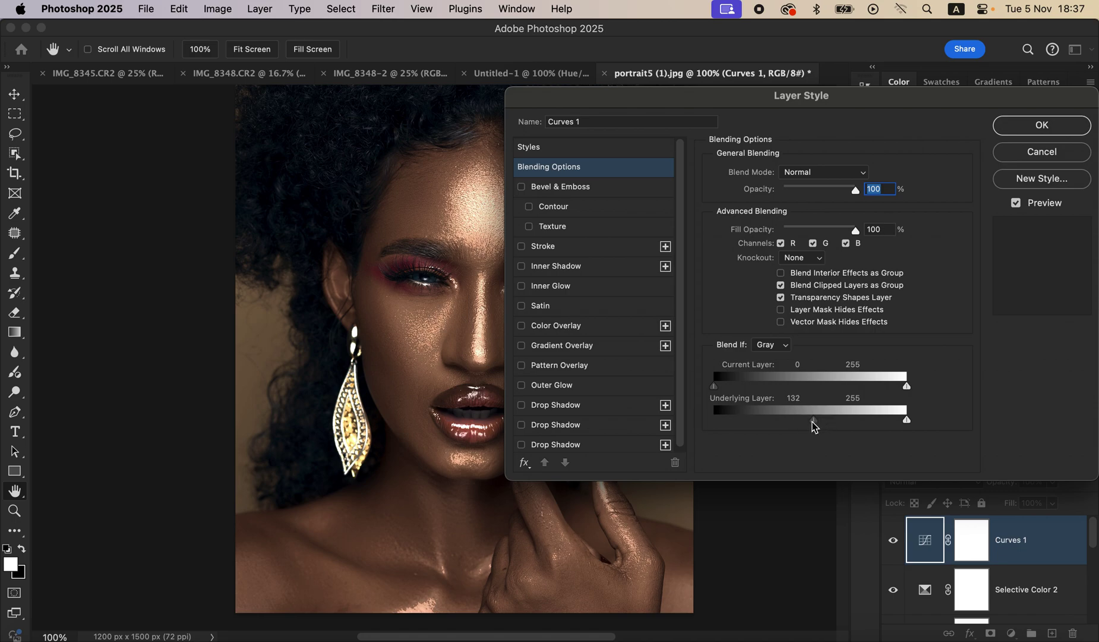
drag(875, 104, 920, 101)
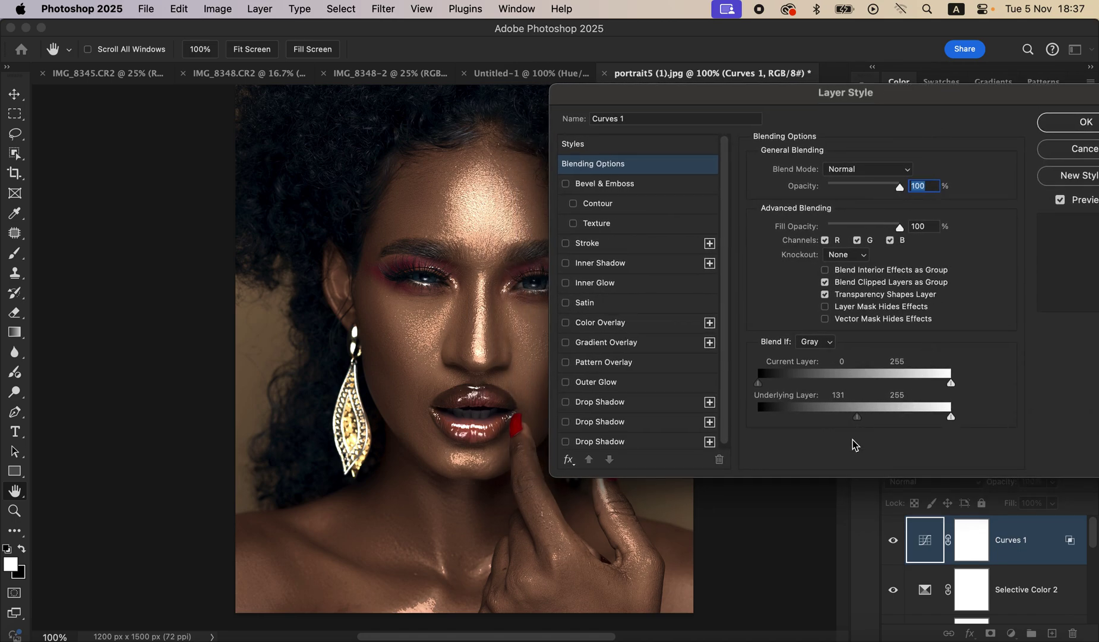
key(alt)
drag(862, 420, 939, 416)
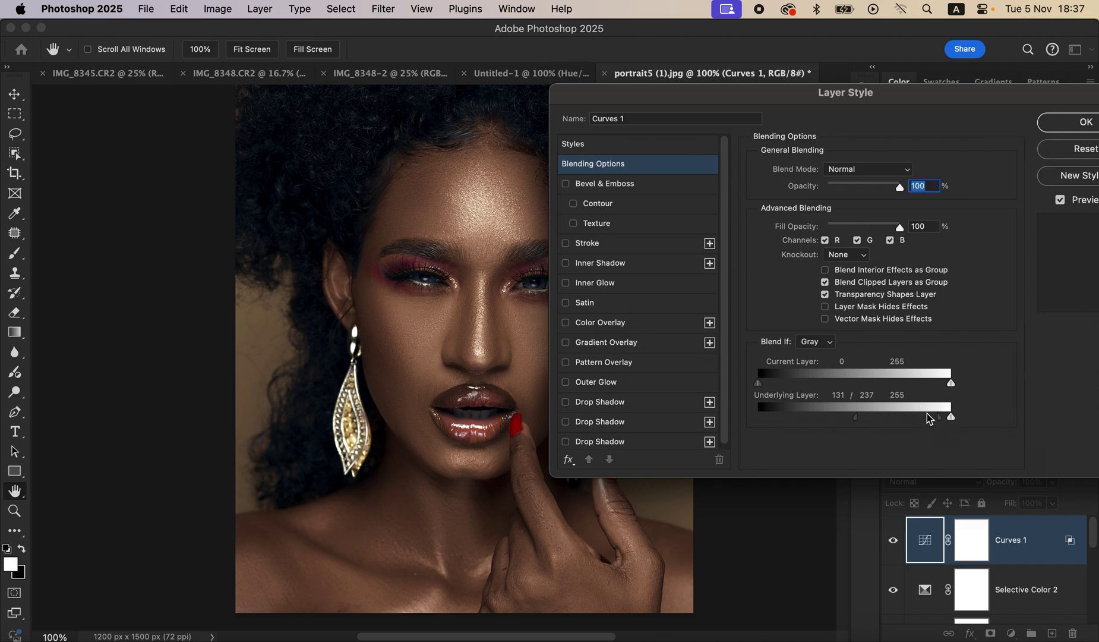
click(1080, 130)
Invert the Curves 1 layer mask to black to hide the brightening.
key(x)
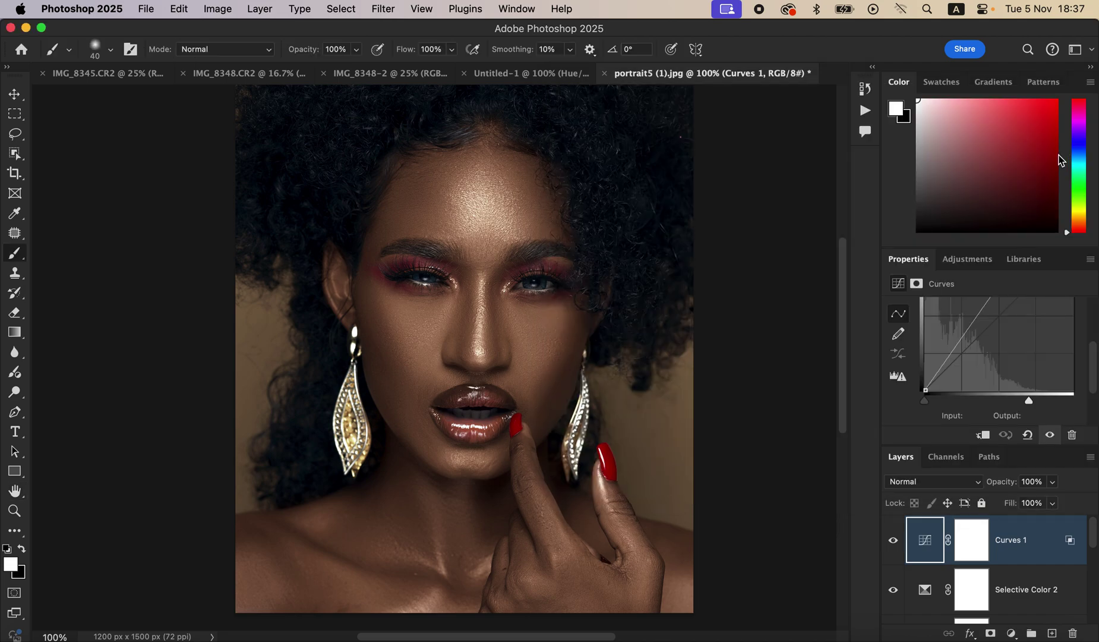
click(981, 541)
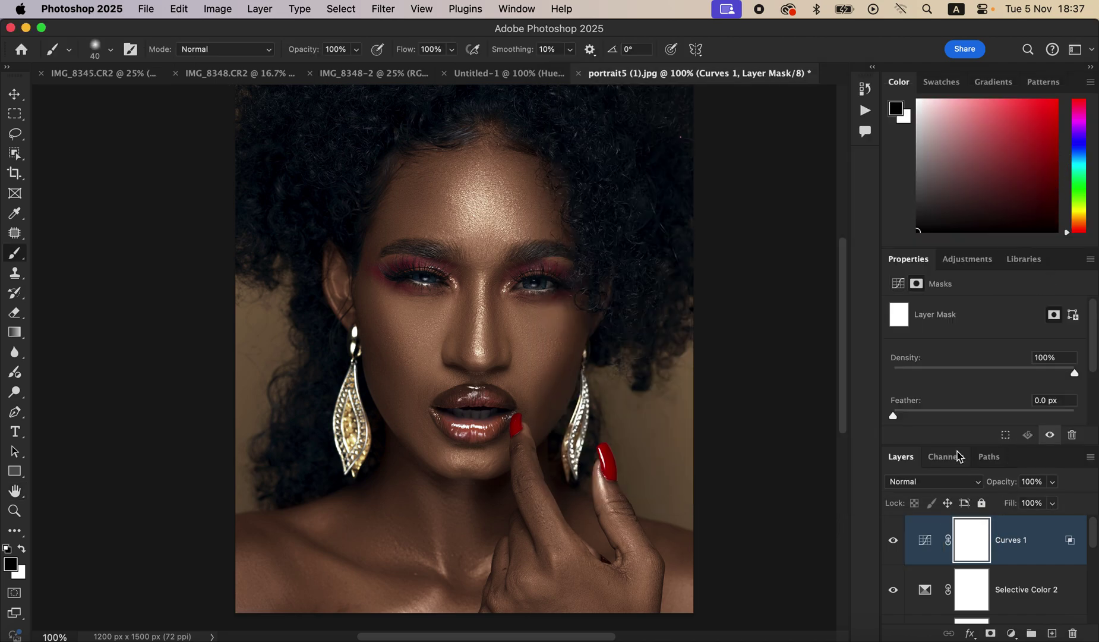
key(super+i)
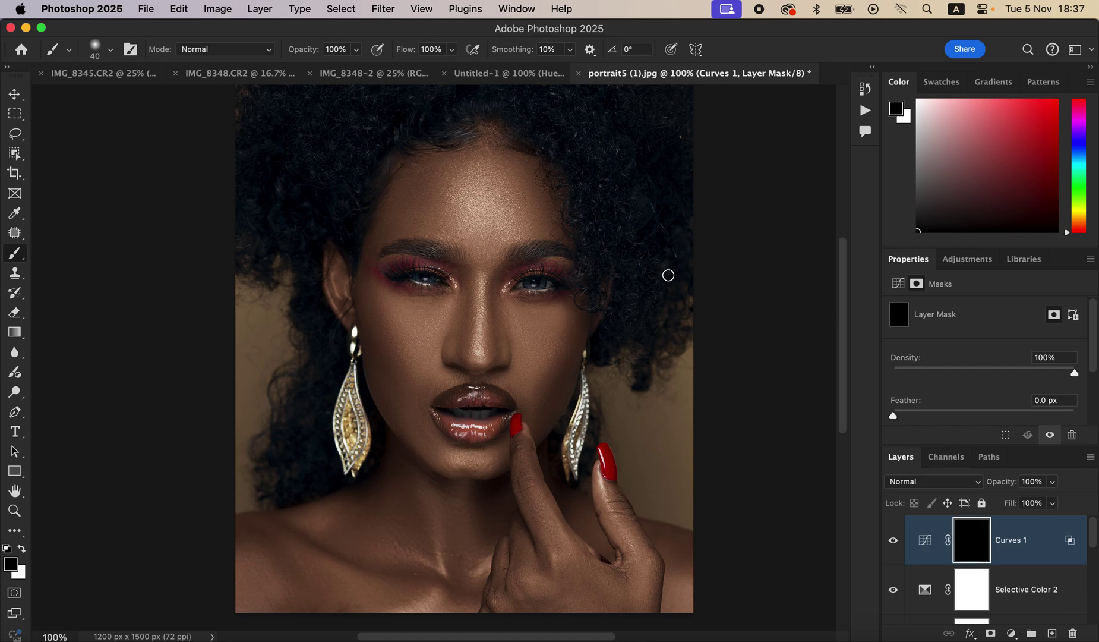
Paint white on the Curves 1 mask with a soft 300 px brush over the face, hand and shoulders.
click(22, 550)
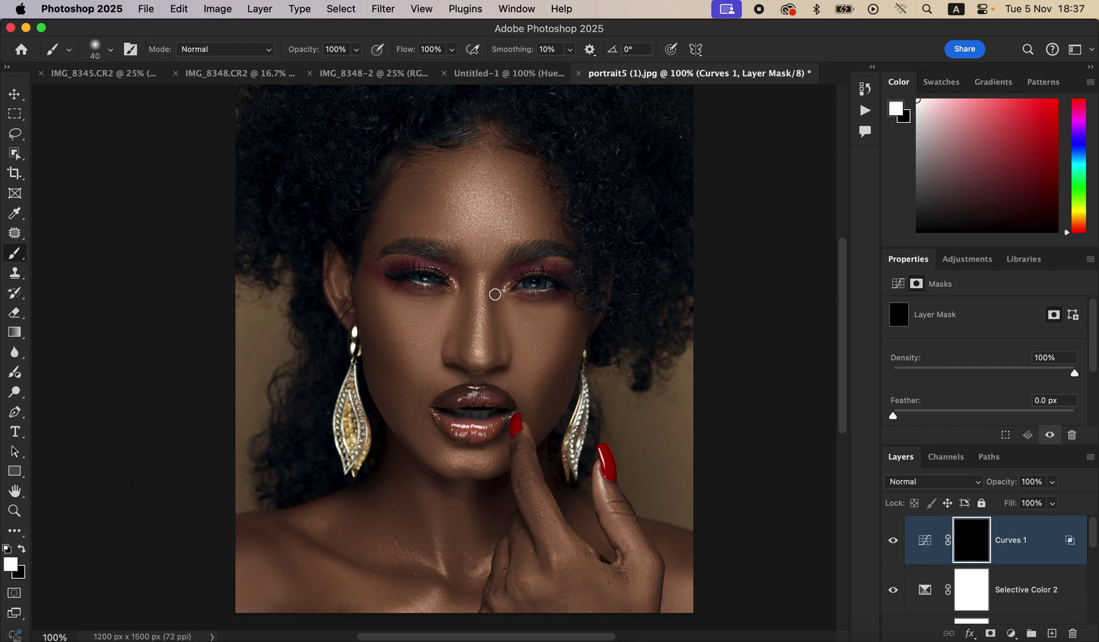
mouse_move(516, 217)
mouse_down()
mouse_move(490, 201)
mouse_move(492, 357)
mouse_move(474, 417)
mouse_move(545, 419)
mouse_move(540, 343)
mouse_move(471, 359)
mouse_move(414, 333)
mouse_move(538, 481)
mouse_move(550, 513)
mouse_move(588, 540)
mouse_move(604, 507)
mouse_move(614, 515)
mouse_move(626, 571)
mouse_move(565, 540)
mouse_move(574, 555)
mouse_move(539, 571)
mouse_move(462, 567)
mouse_move(436, 580)
mouse_move(317, 522)
mouse_move(363, 579)
mouse_move(505, 575)
mouse_move(540, 560)
mouse_move(529, 526)
mouse_move(600, 550)
mouse_move(592, 501)
mouse_move(611, 531)
mouse_move(567, 524)
mouse_up()
mouse_move(484, 405)
mouse_down()
mouse_move(412, 351)
mouse_move(438, 371)
mouse_move(502, 293)
mouse_move(490, 200)
mouse_move(472, 181)
mouse_move(483, 163)
mouse_move(499, 216)
mouse_move(562, 191)
mouse_move(590, 134)
mouse_move(619, 166)
mouse_move(363, 135)
mouse_move(589, 127)
mouse_move(612, 185)
mouse_move(508, 318)
mouse_move(496, 395)
mouse_move(476, 419)
mouse_move(533, 499)
mouse_move(594, 497)
mouse_move(575, 413)
mouse_move(515, 451)
mouse_move(363, 401)
mouse_up()
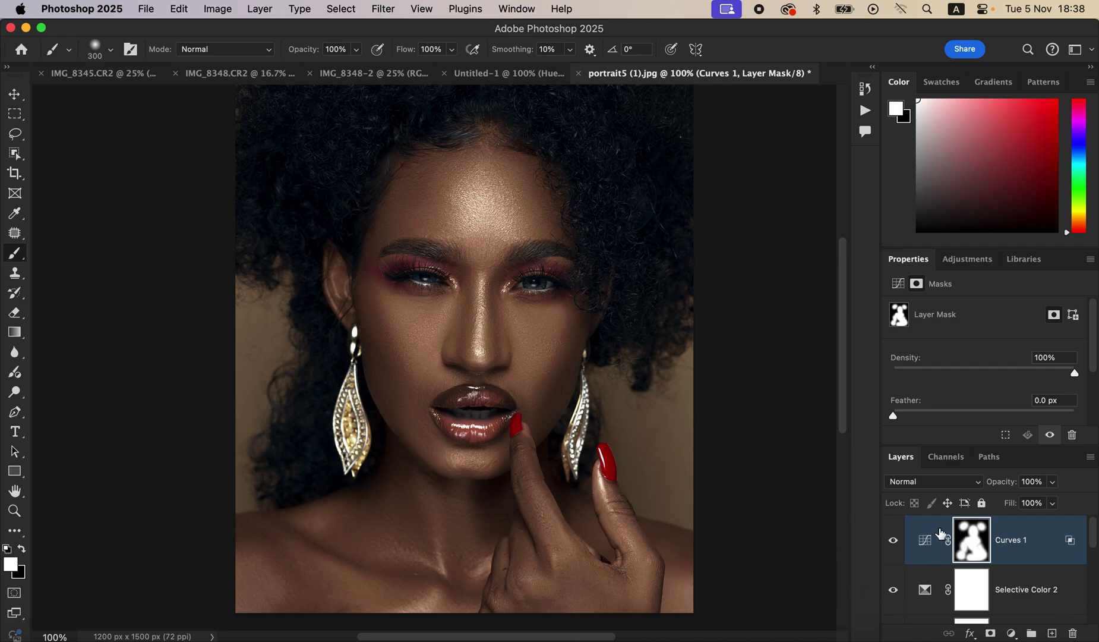
Lower the Curves 1 layer's opacity to 49% and compare the image with the layer toggled.
click(1052, 482)
drag(1058, 498, 1010, 501)
click(892, 542)
click(893, 542)
click(893, 542)
click(892, 542)
drag(1054, 490, 1054, 502)
click(893, 542)
click(893, 542)
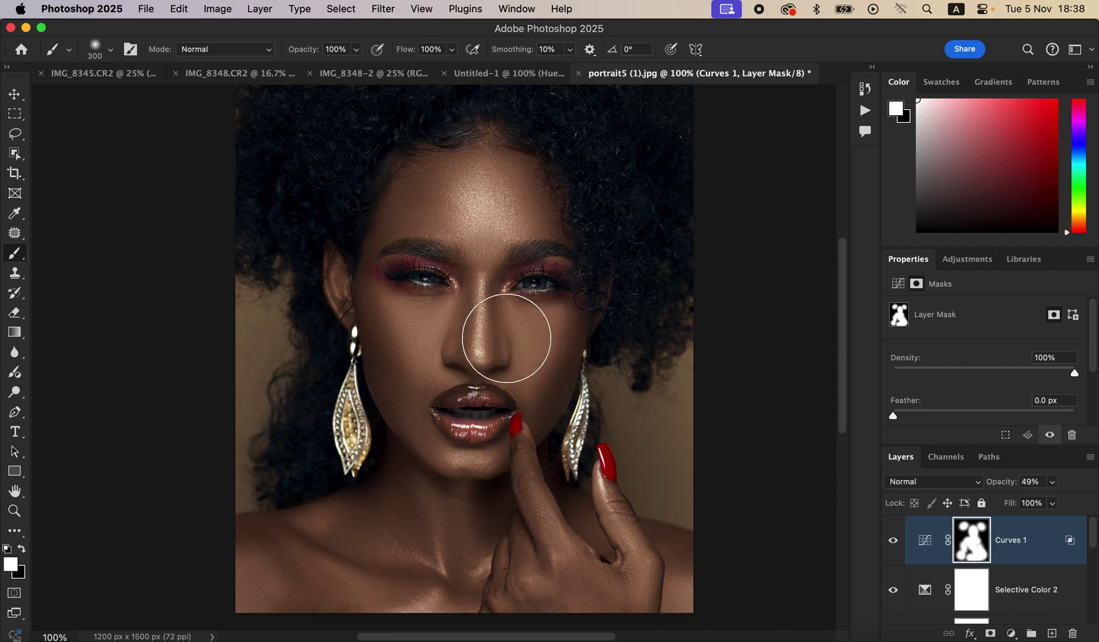
Try to export the portrait as a JPG at quality 7 with Bicubic Sharper resampling.
click(146, 8)
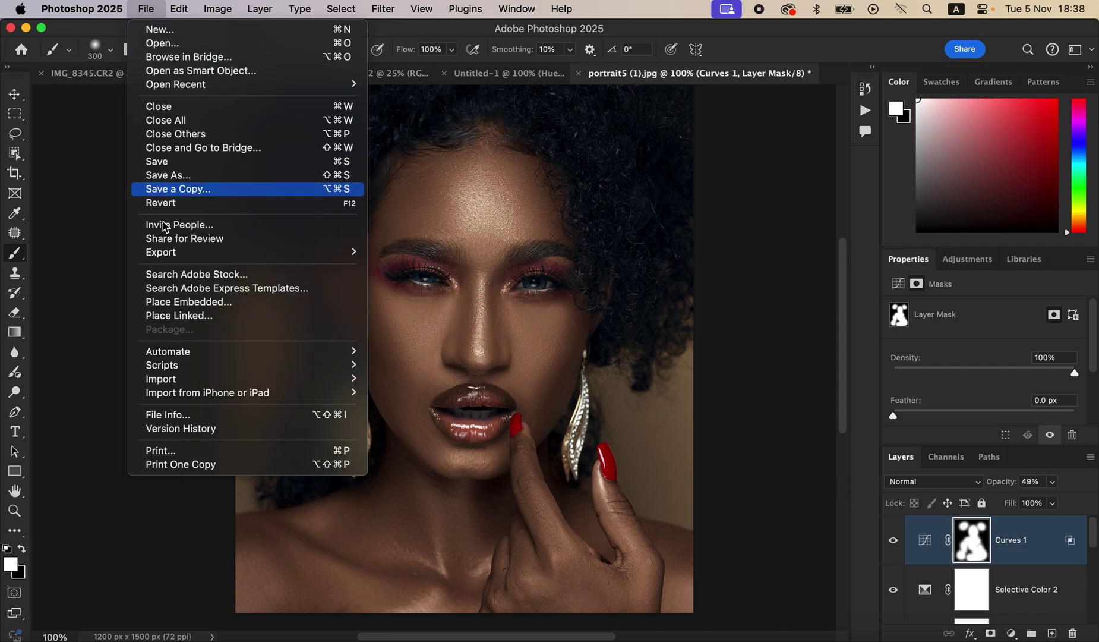
mouse_move(189, 380)
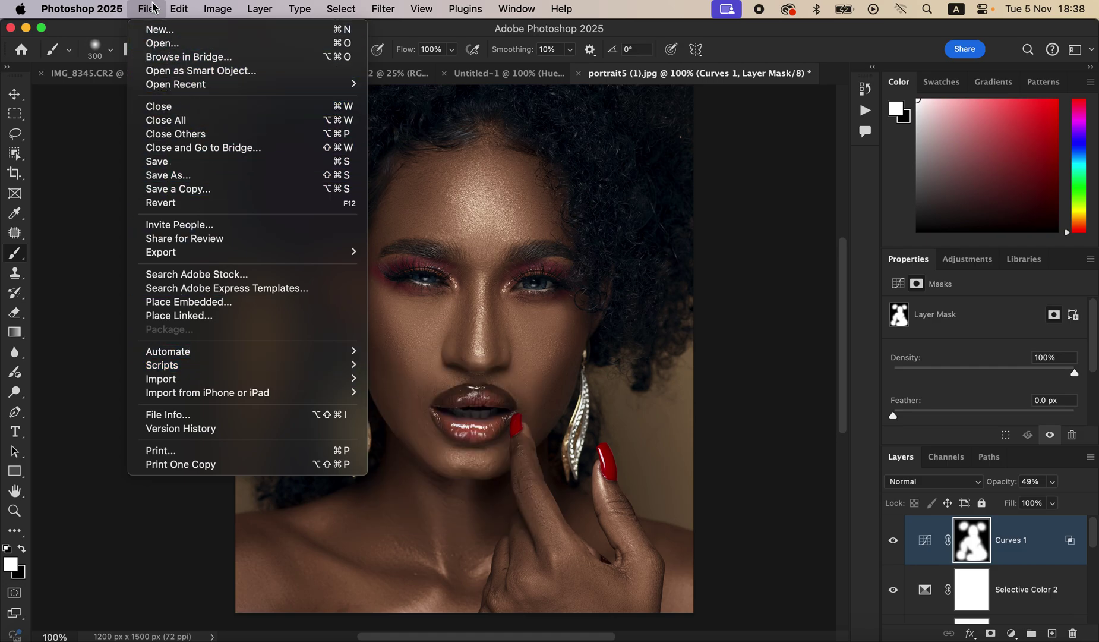
mouse_move(199, 254)
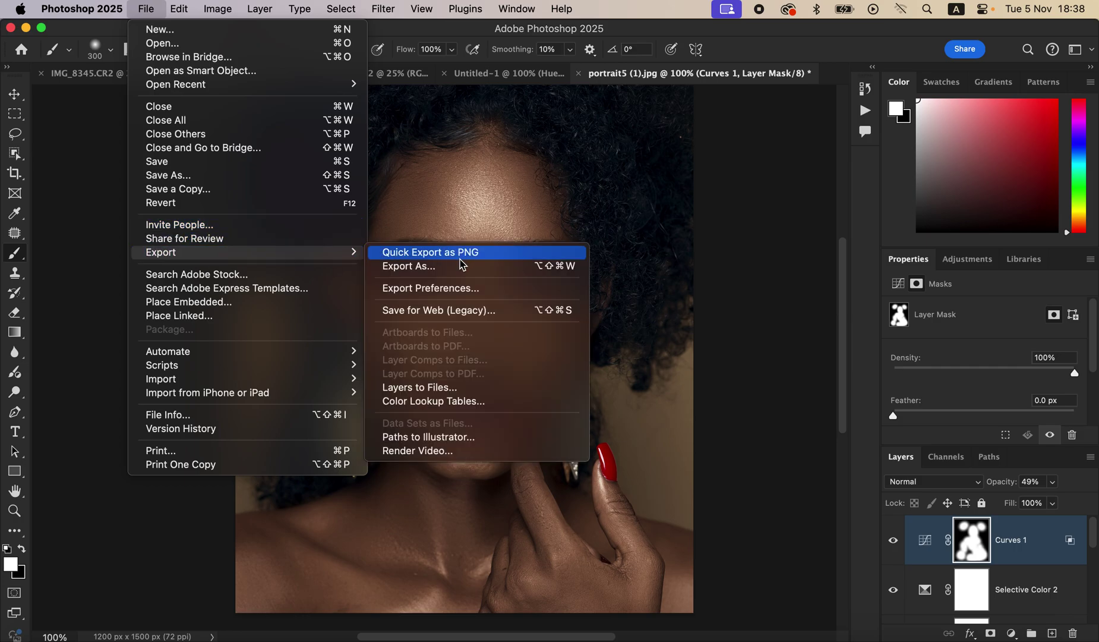
click(458, 271)
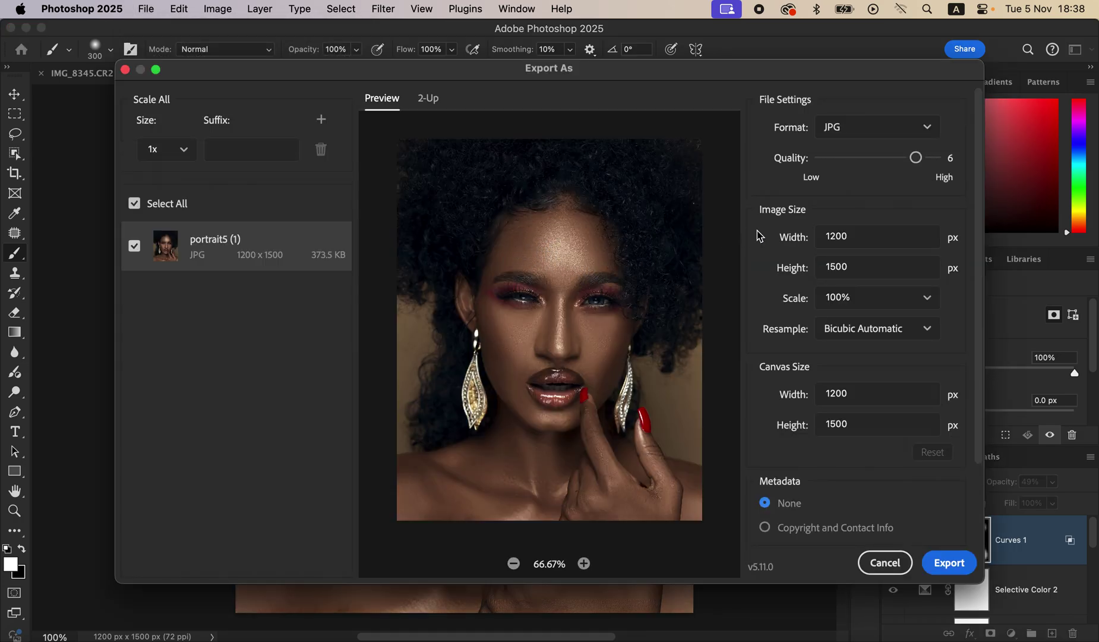
click(934, 159)
click(912, 328)
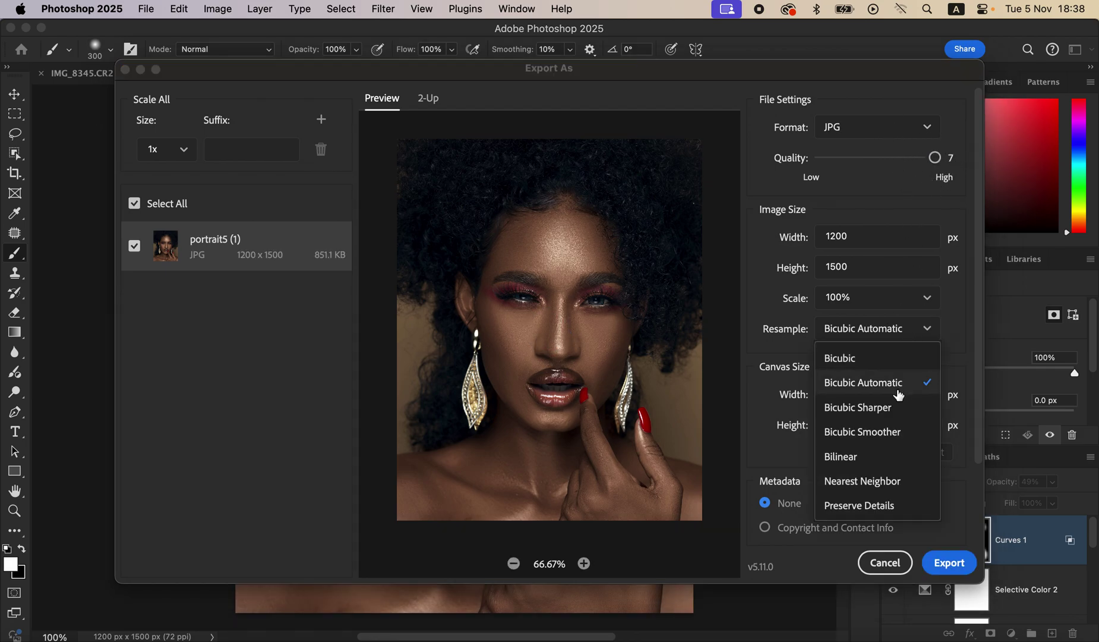
click(894, 408)
drag(979, 389, 989, 480)
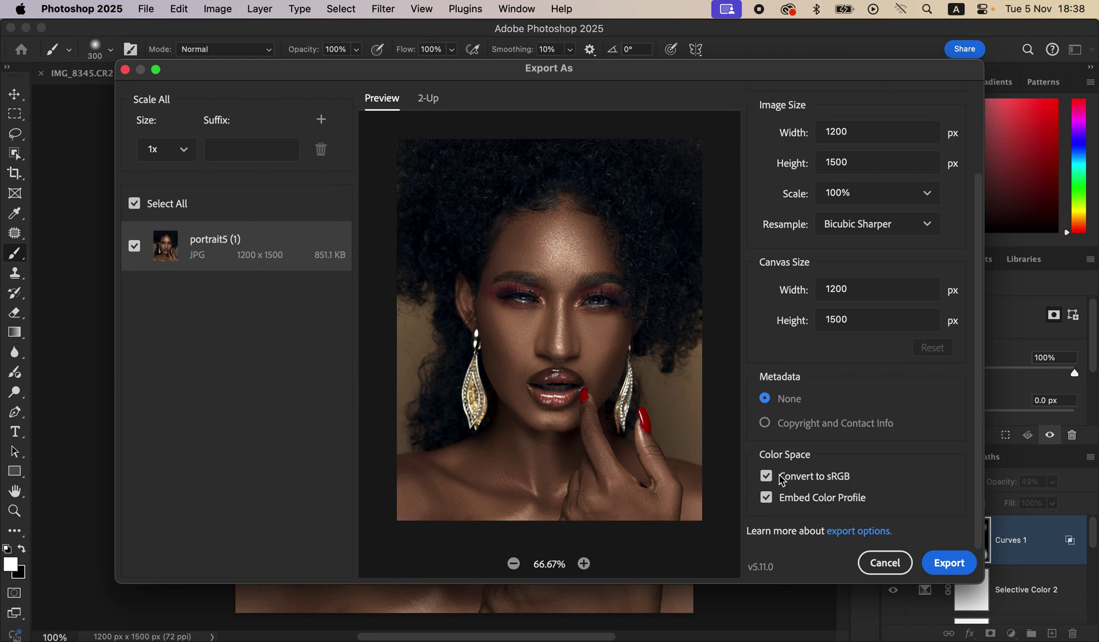
click(946, 572)
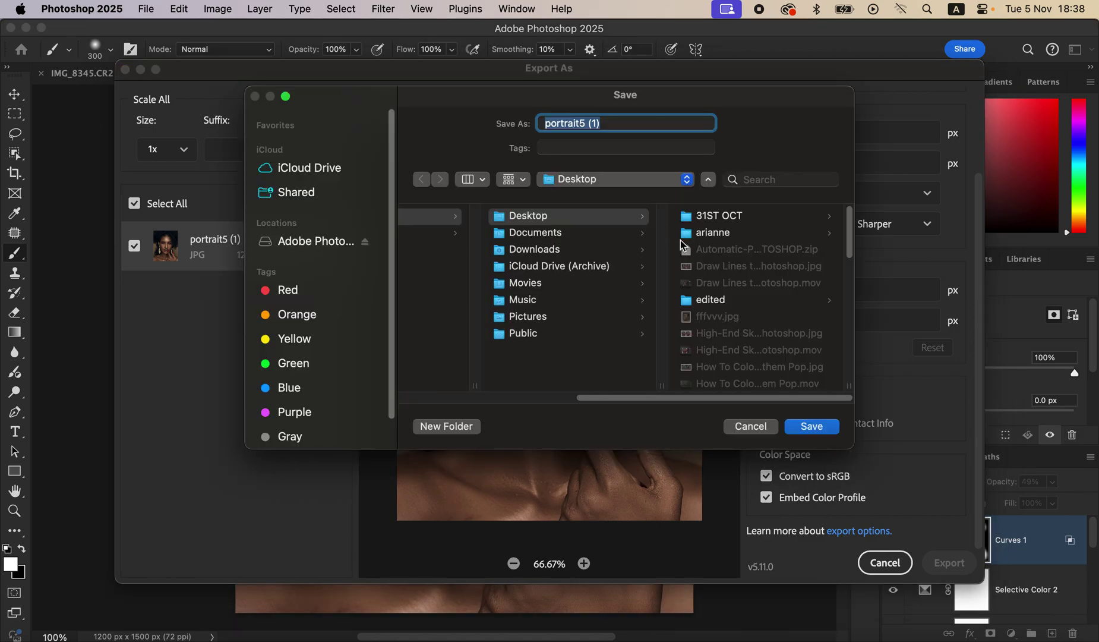
click(771, 429)
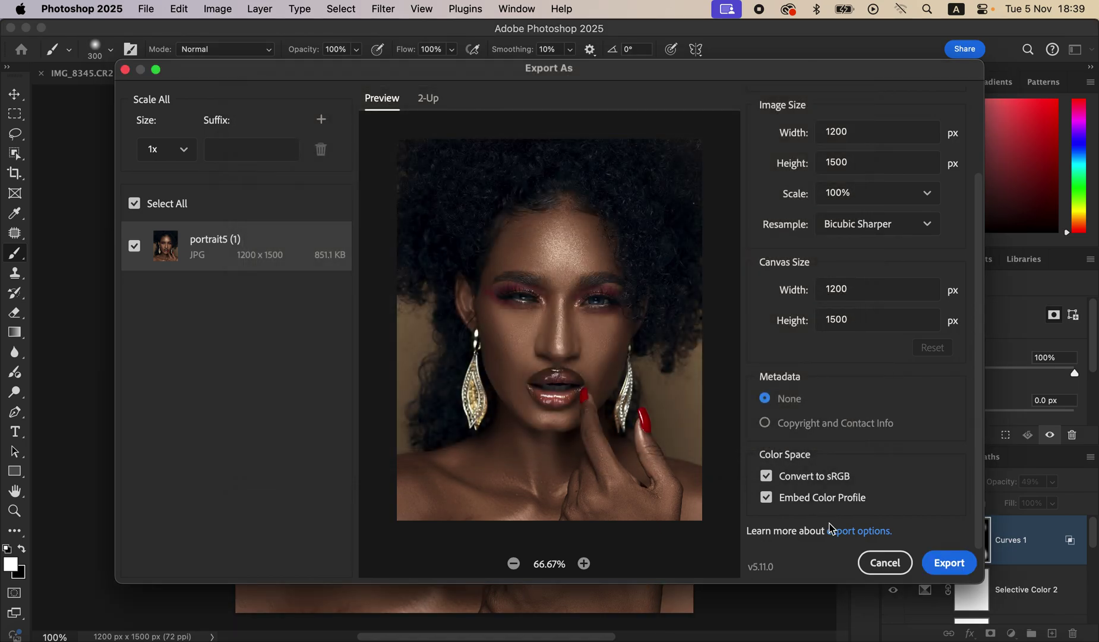
click(861, 562)
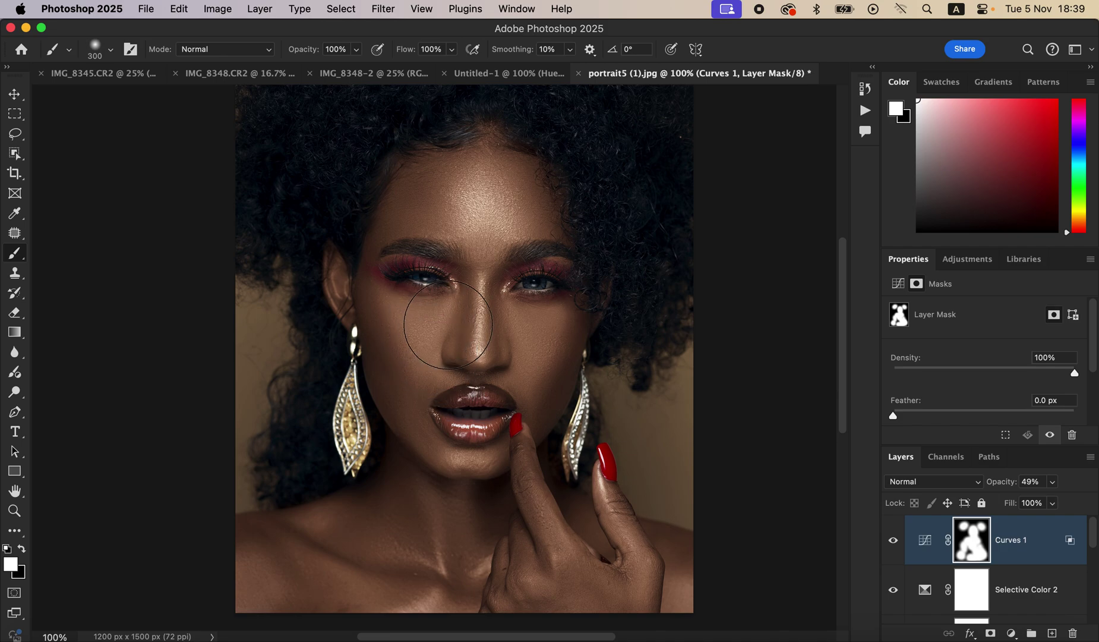